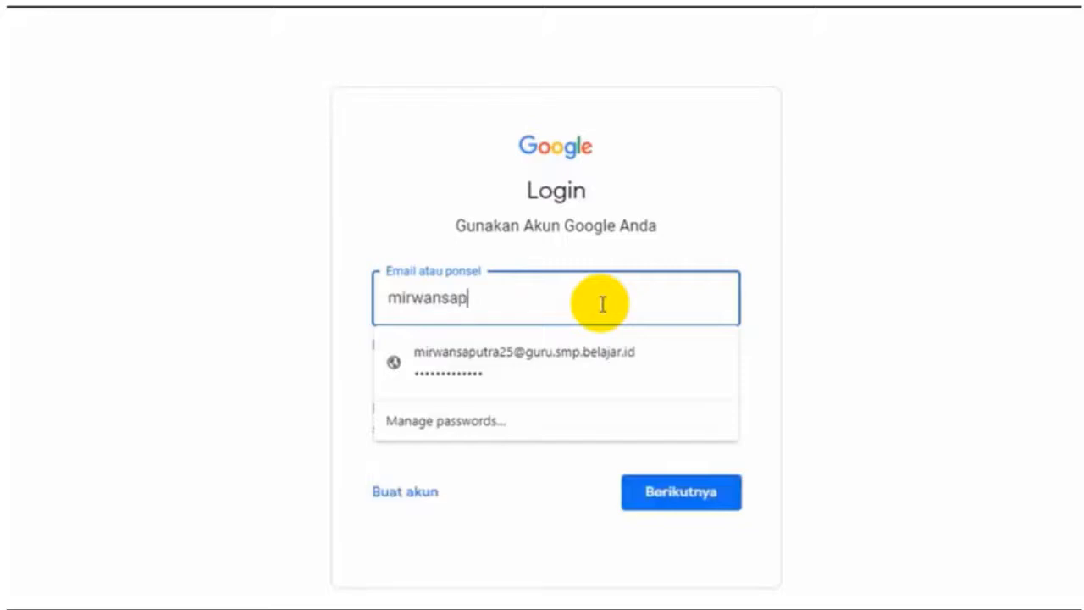
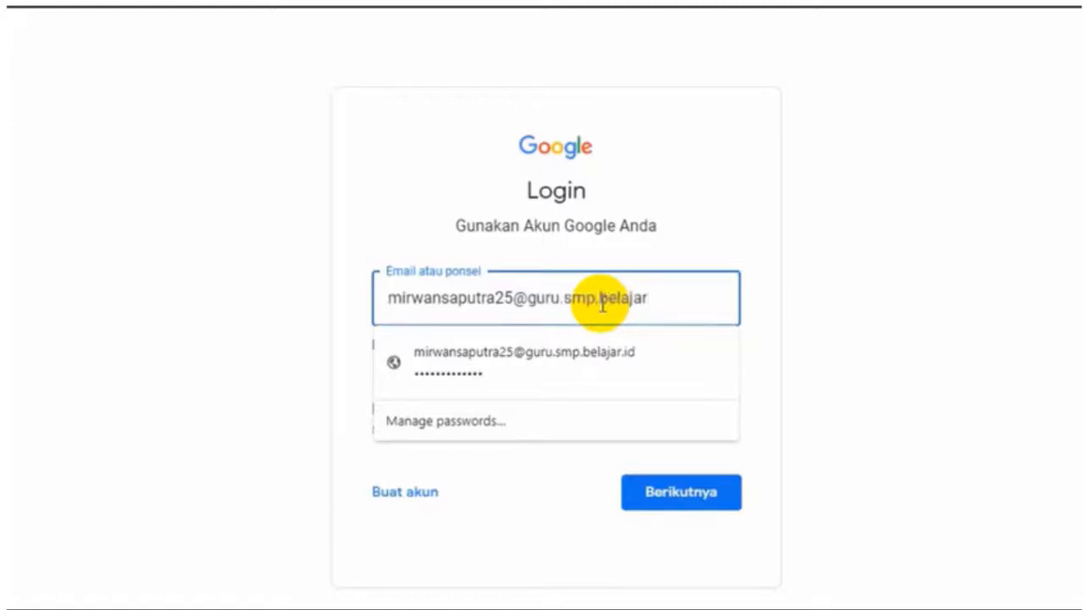
Sign in with the school account's e-mail address and password
left_click(648, 491)
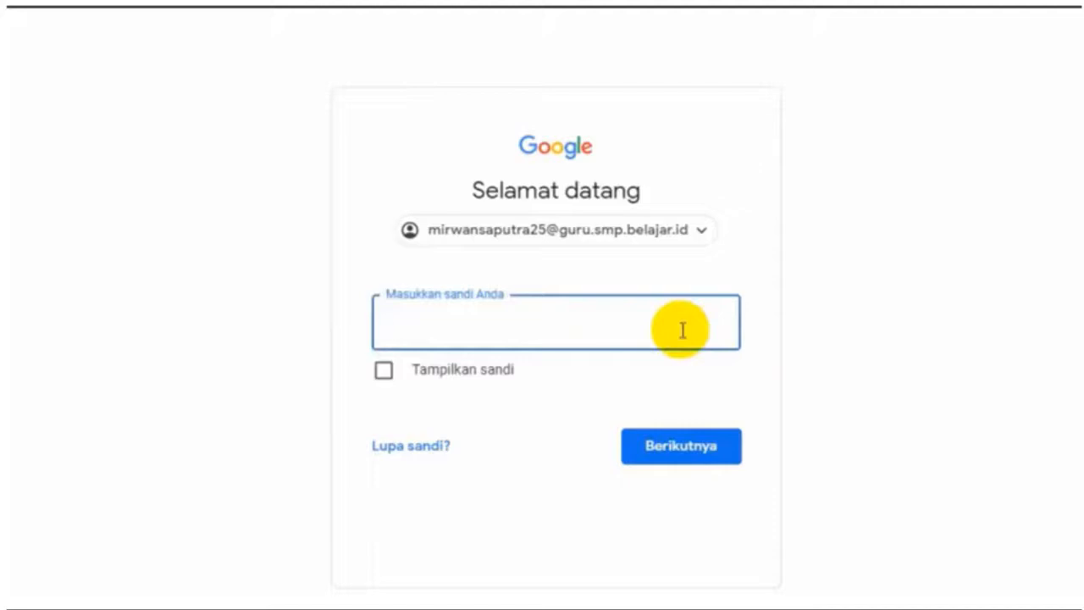
type("*************")
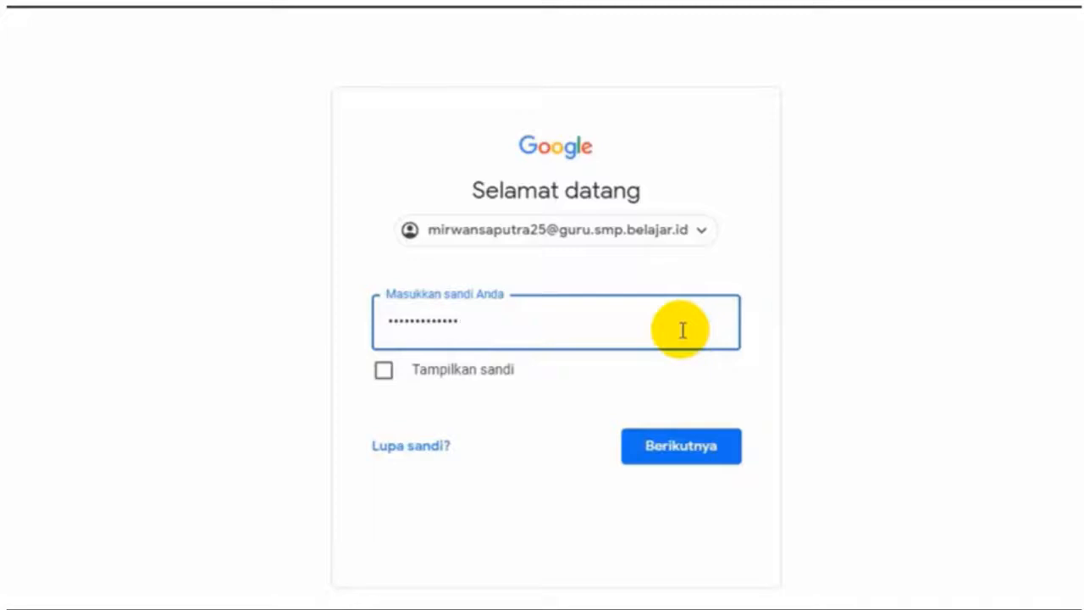
left_click(686, 456)
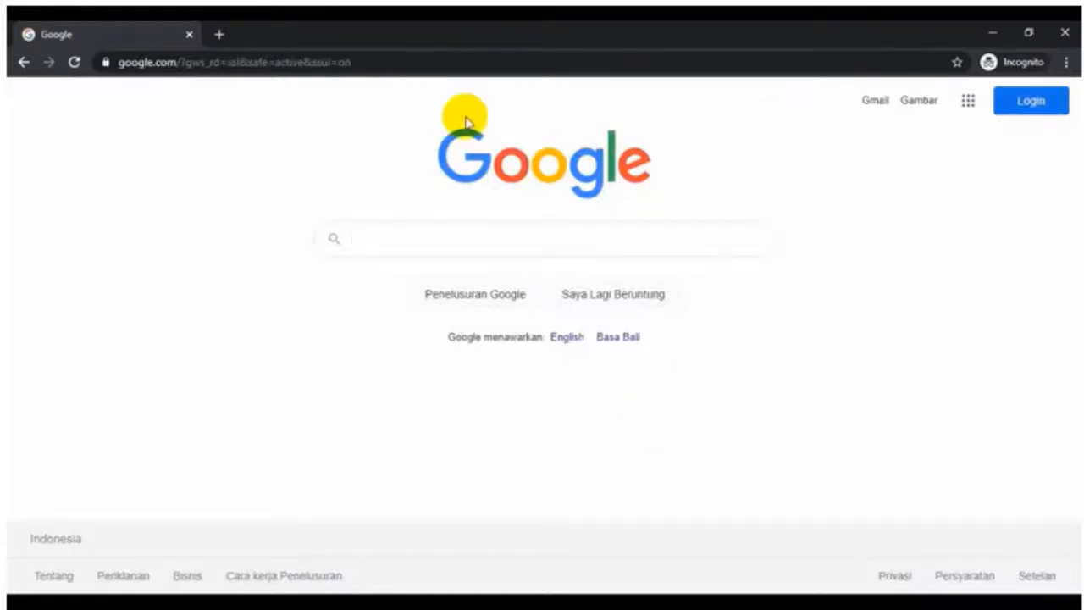
Replace the address bar URL with sheets.google.com and load it
left_click(429, 65)
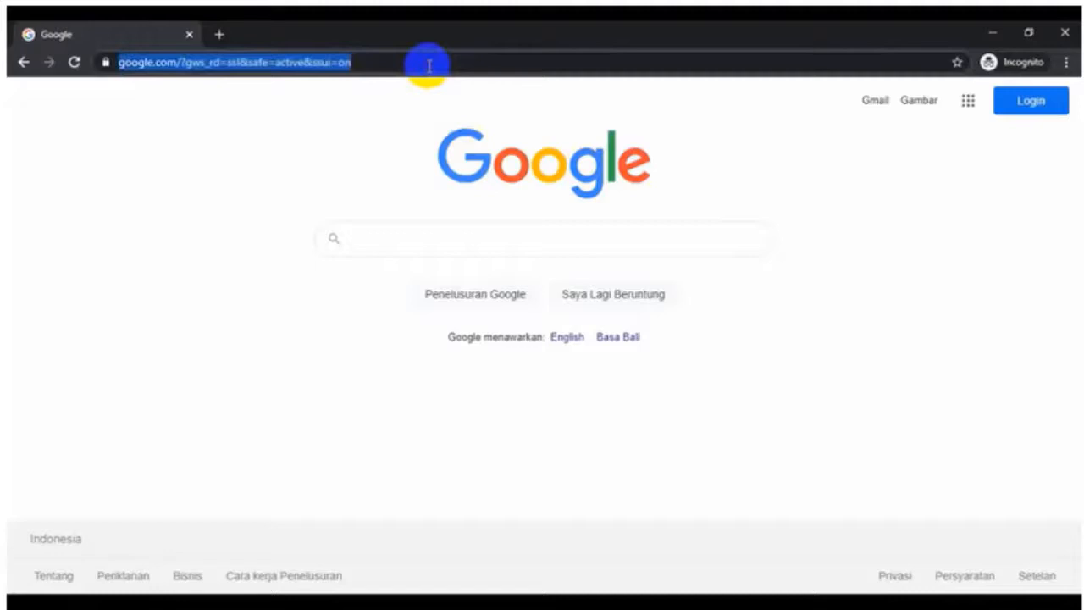
key("BackSpace")
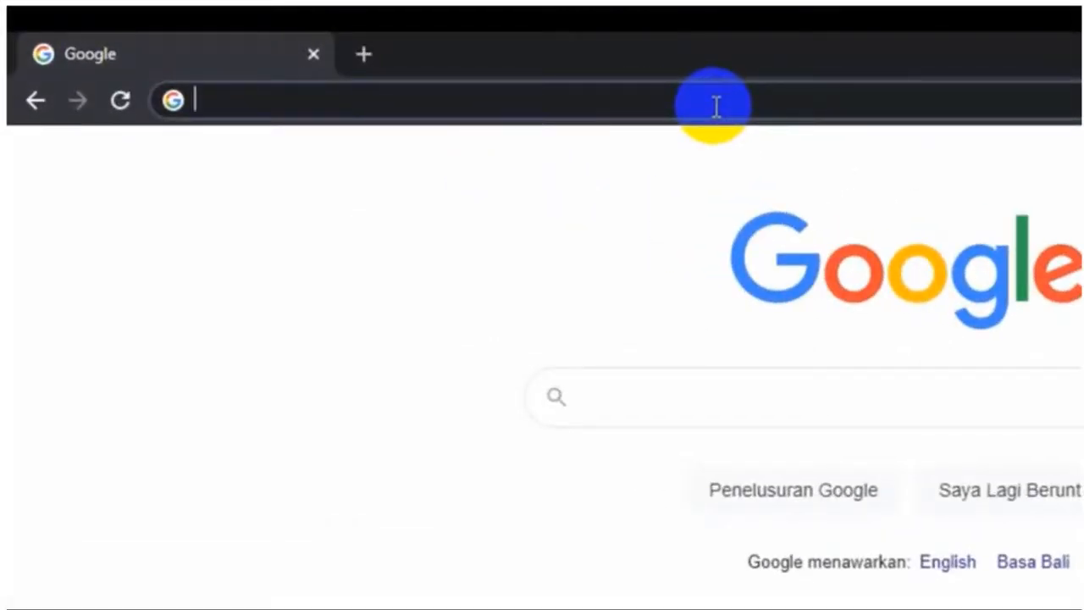
type("sheets")
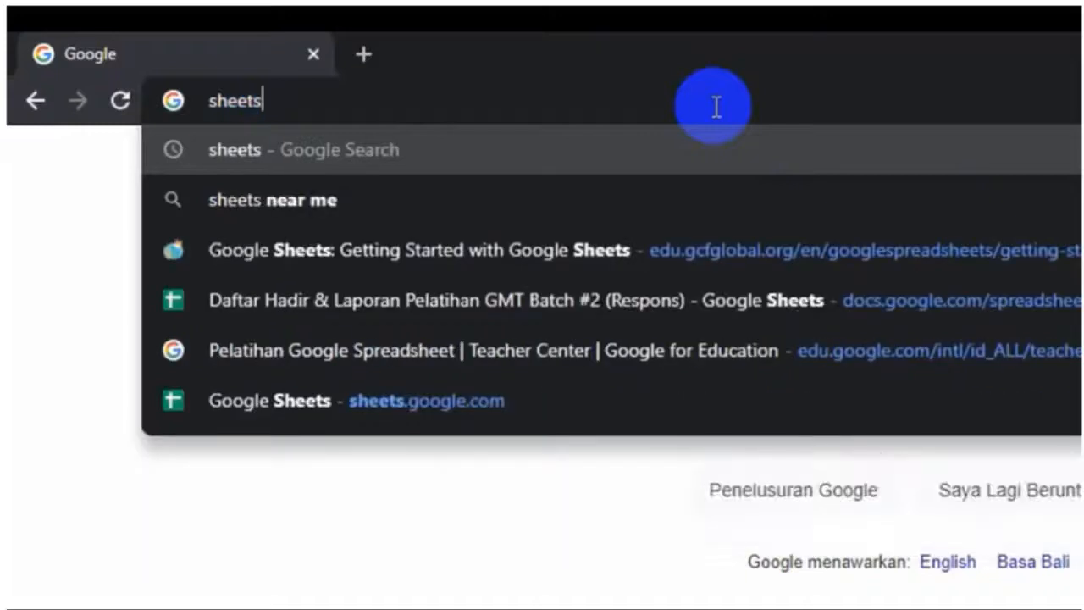
type(".goo")
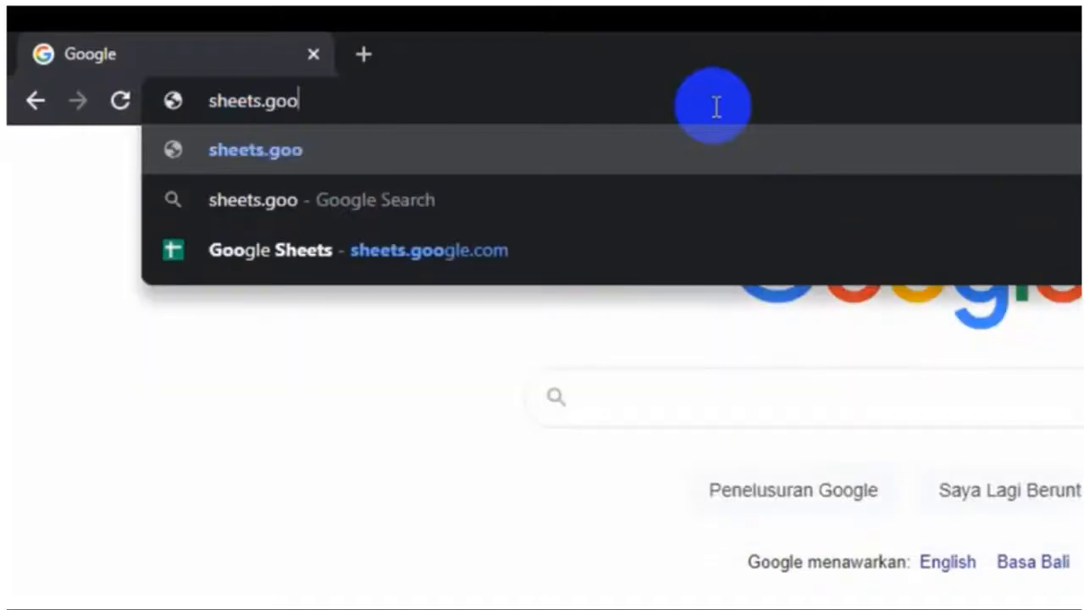
type("gle.com")
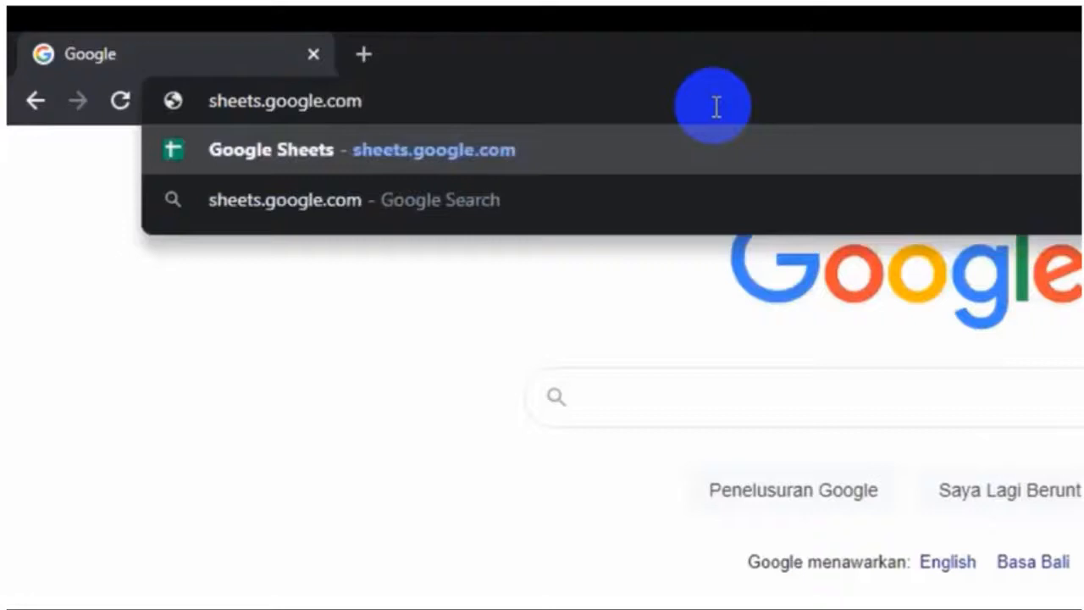
key("Return")
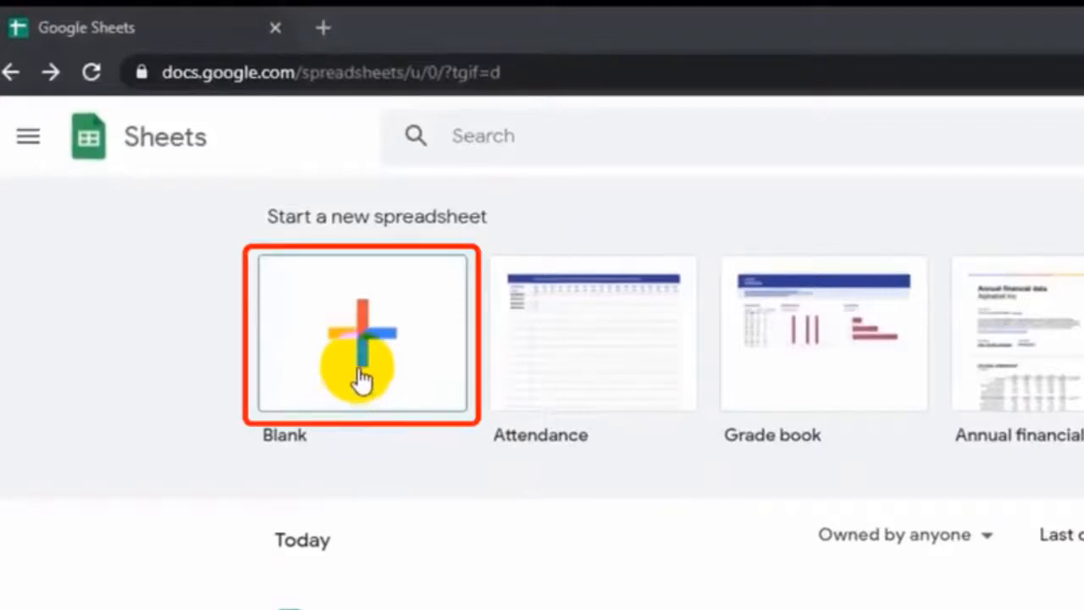
Create a blank spreadsheet and title it 'Daftar Nilai Siswa Kelas 7'
left_click(361, 377)
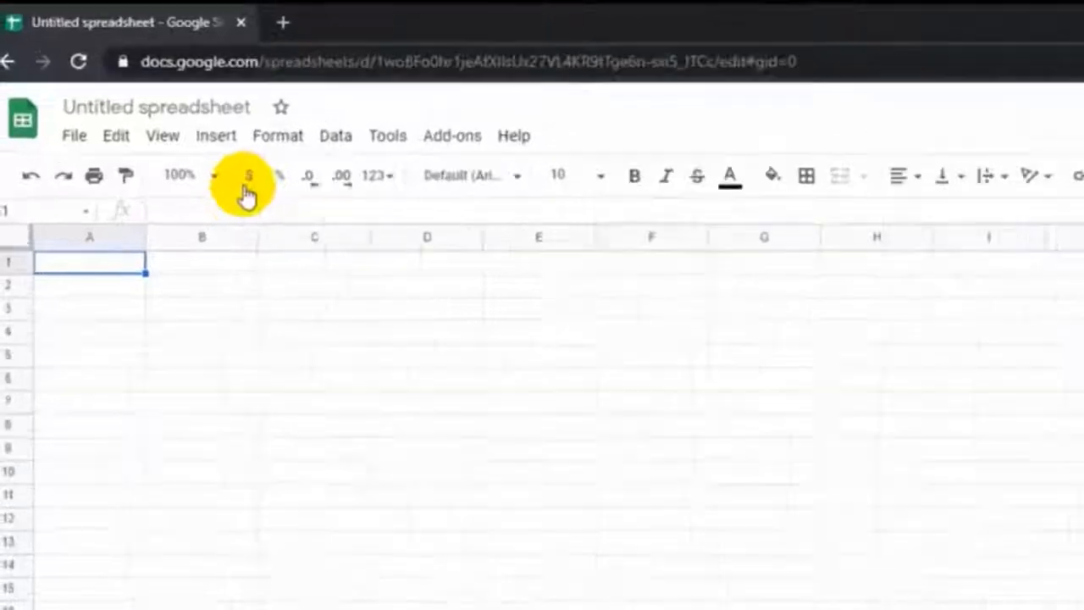
left_click(219, 108)
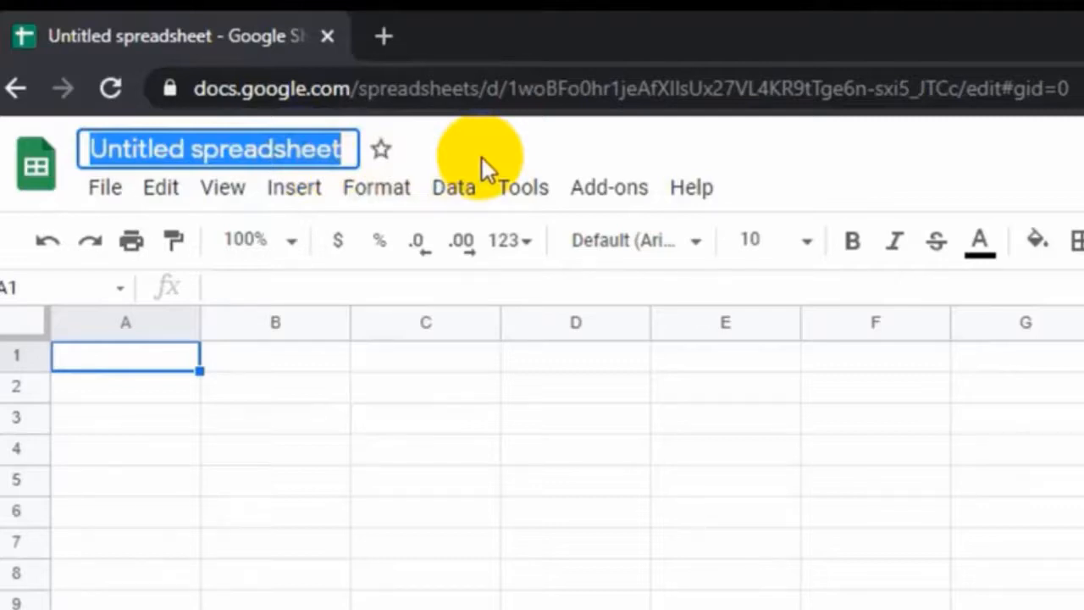
type("Dafta")
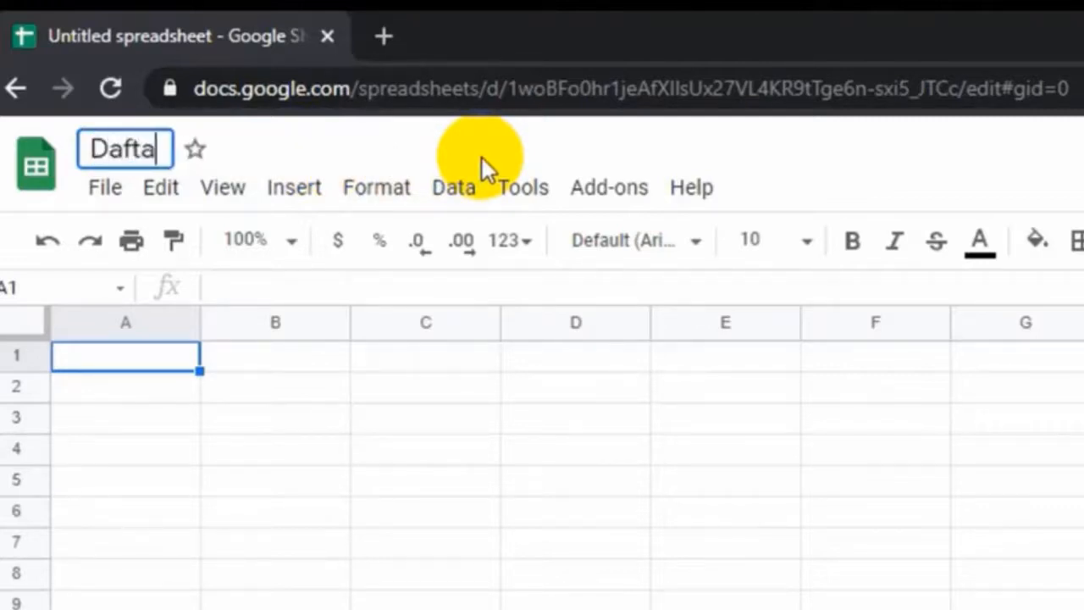
type("r Nilai ")
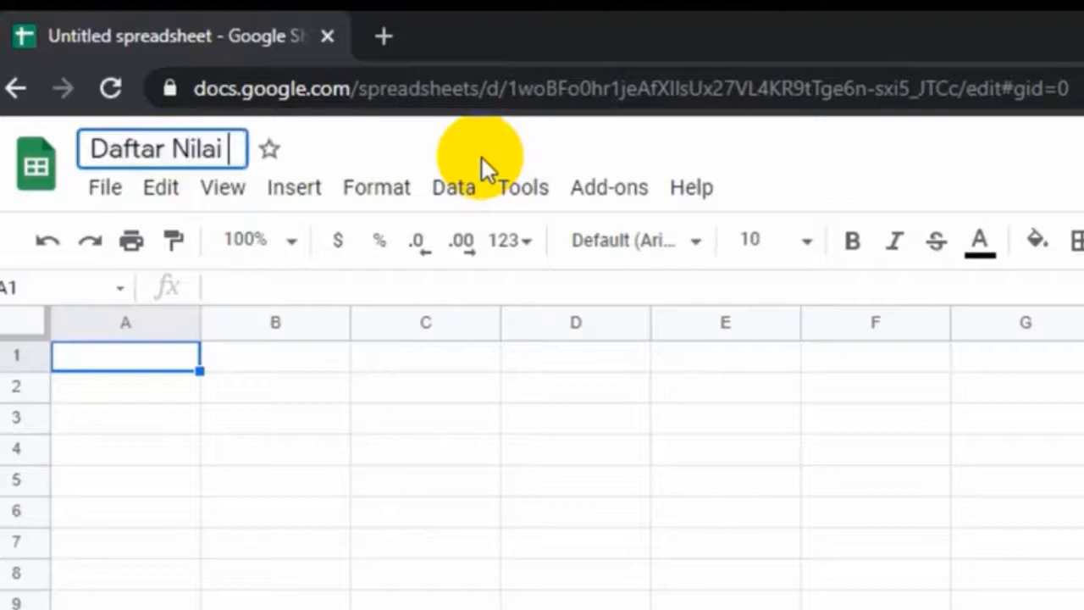
type("Siswa Kel")
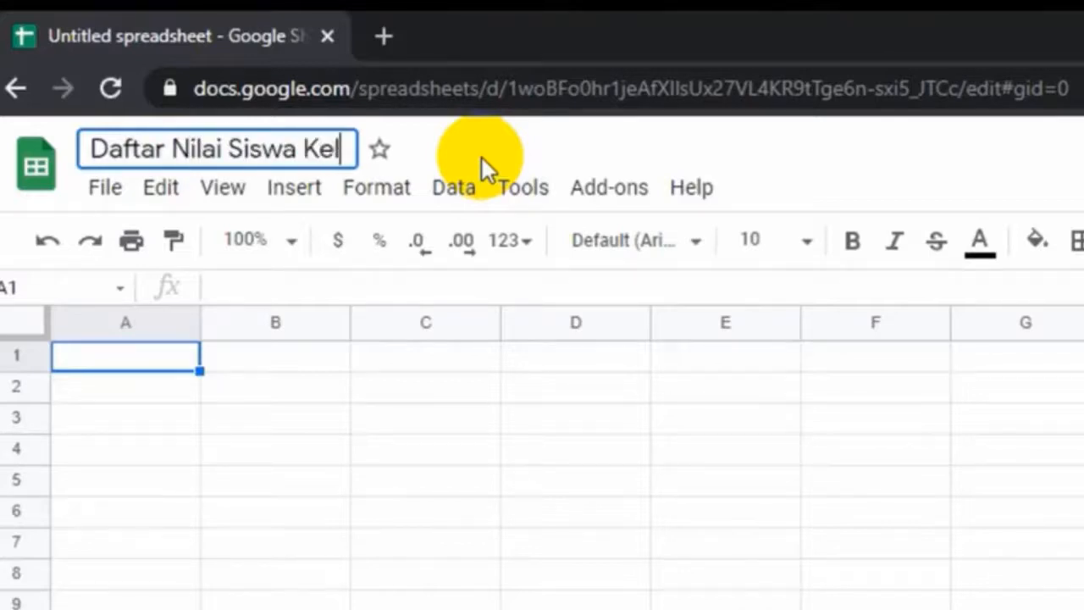
type("as 7")
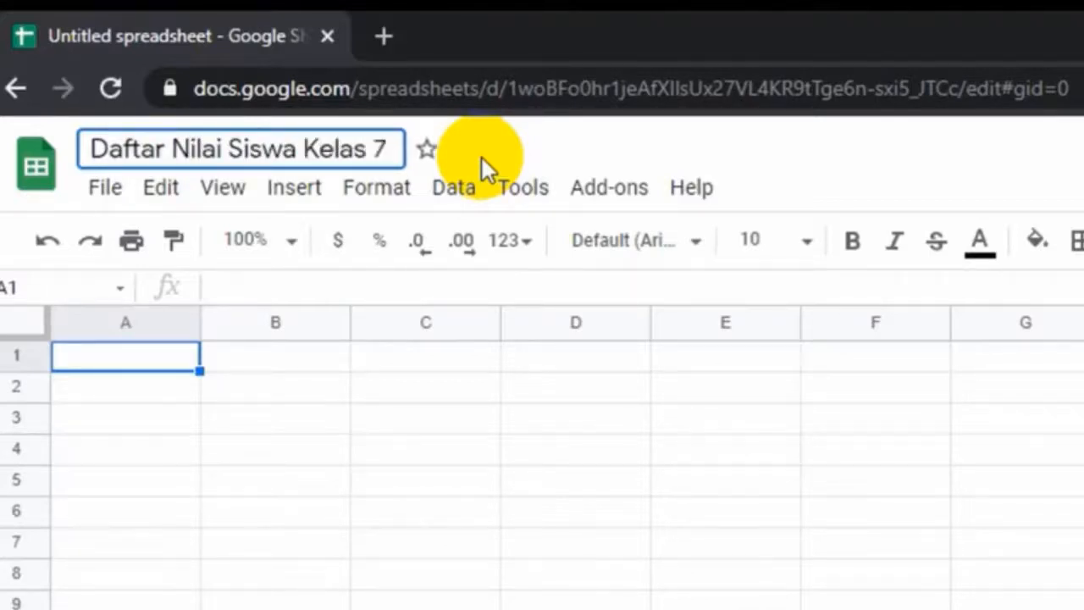
left_click(776, 195)
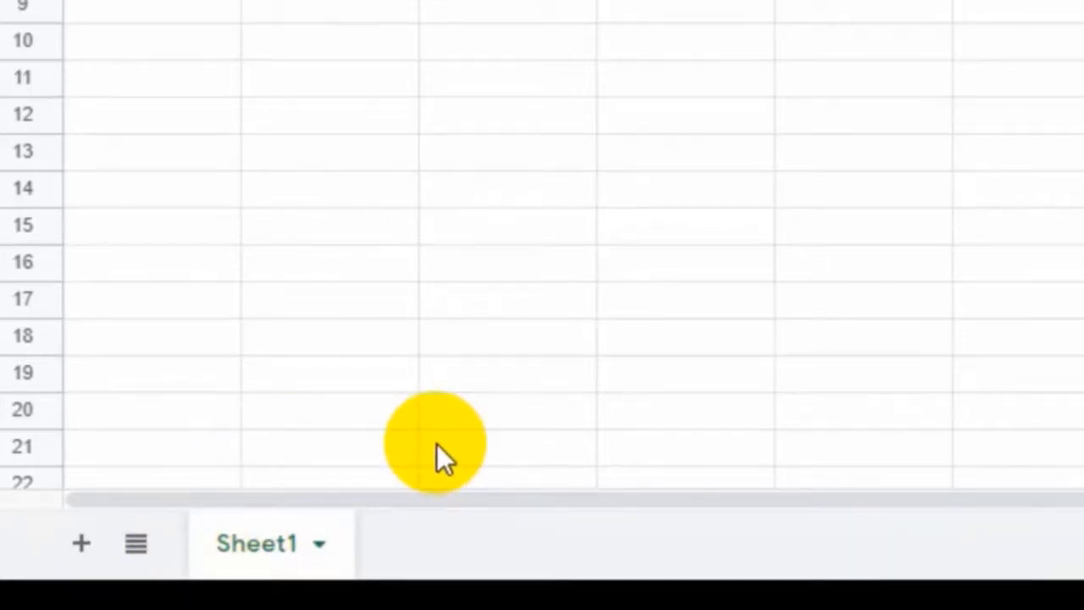
Add Sheet2 and rename Sheet1 to 'Kelas 7A'
left_click(83, 548)
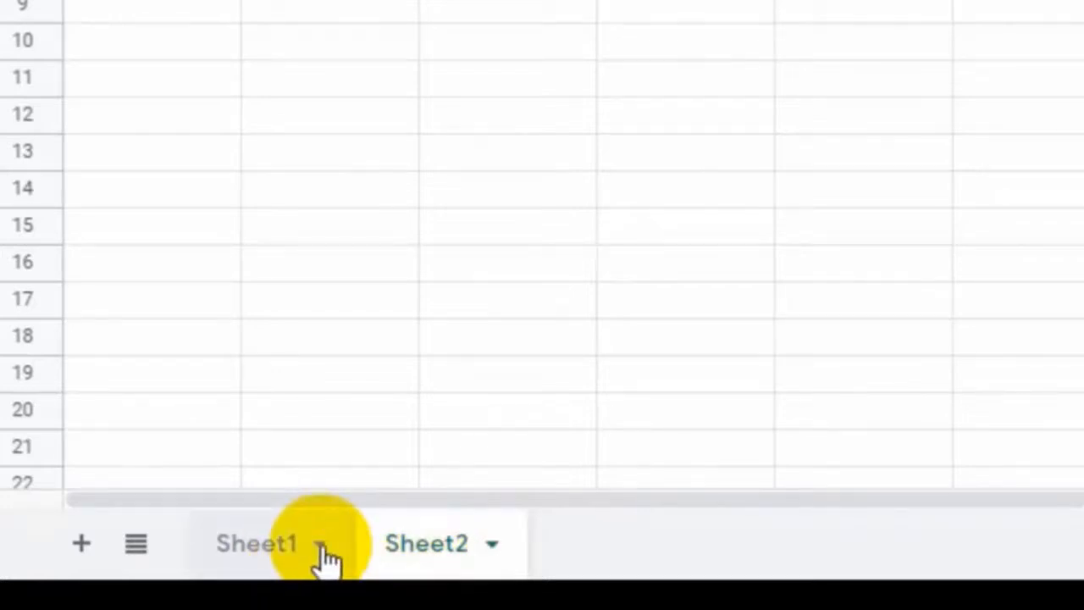
double_click(242, 565)
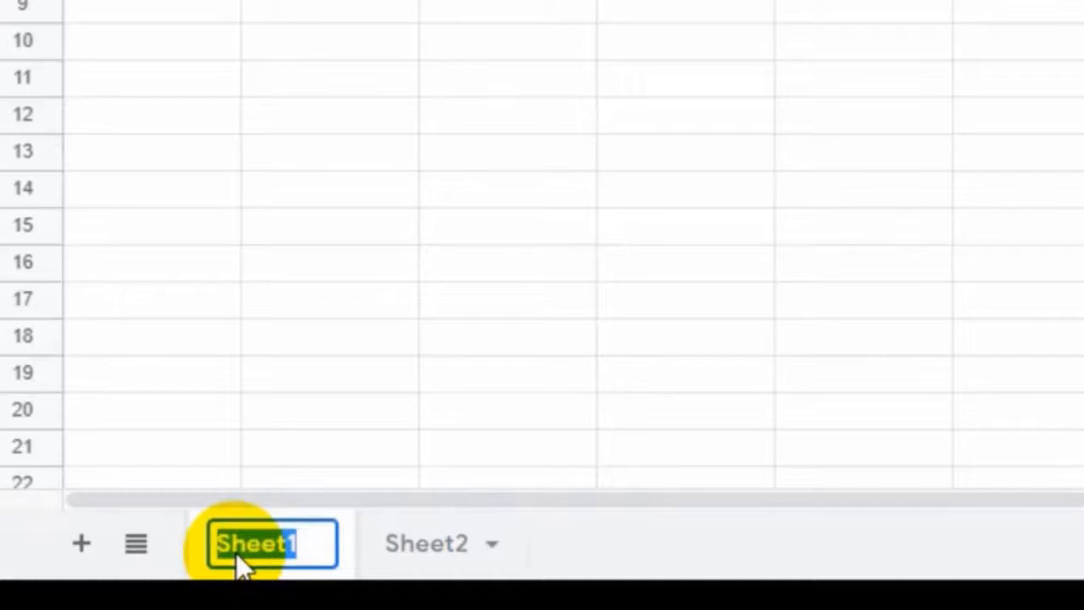
type("kel")
key("BackSpace")
key("BackSpace")
key("BackSpace")
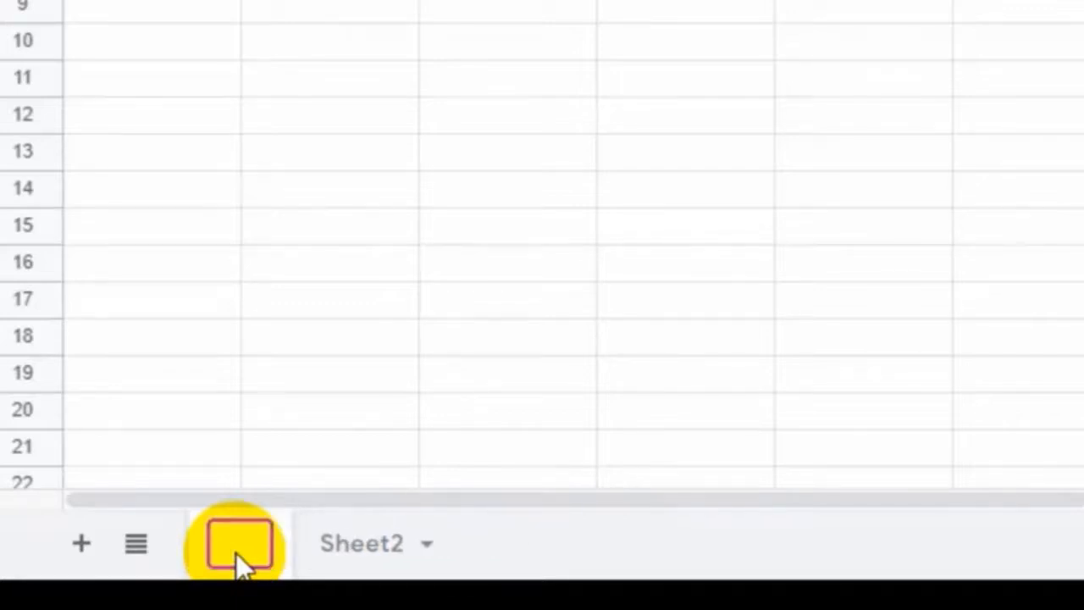
type("K")
key("BackSpace")
type("Kel")
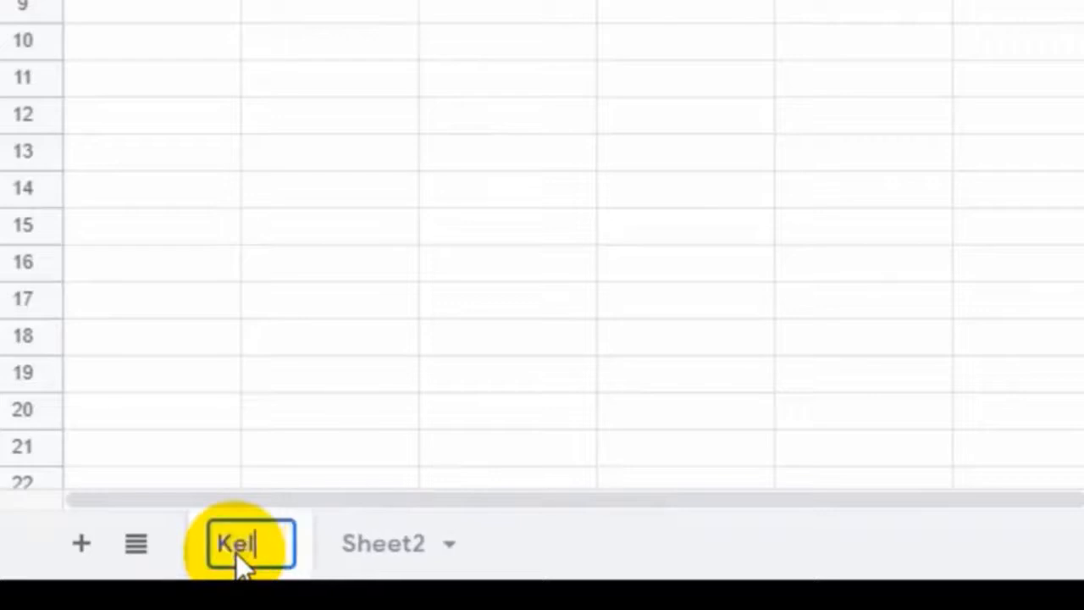
type("as 7")
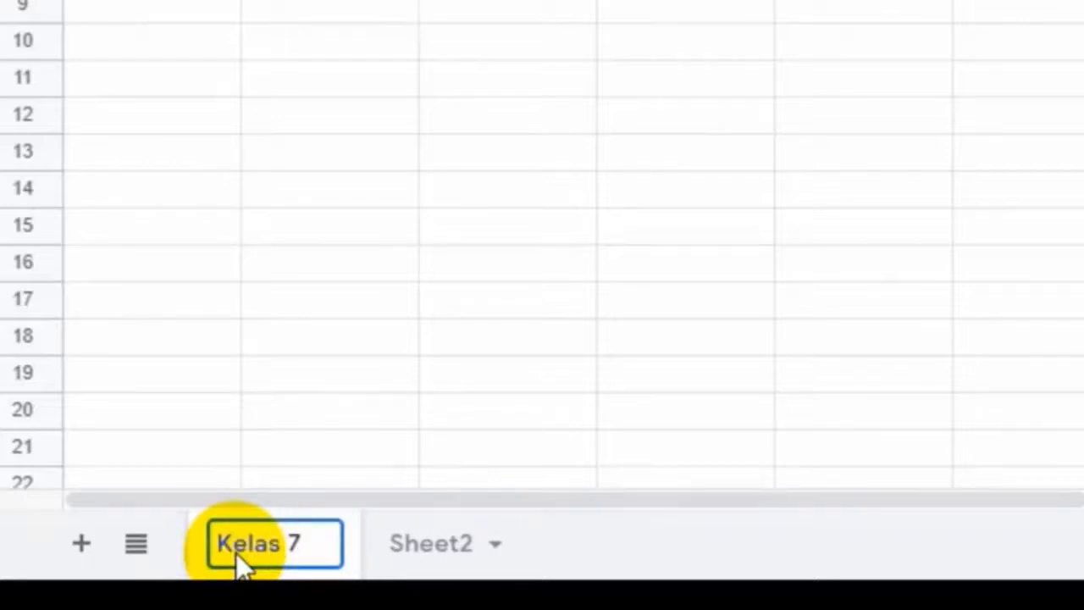
type("A")
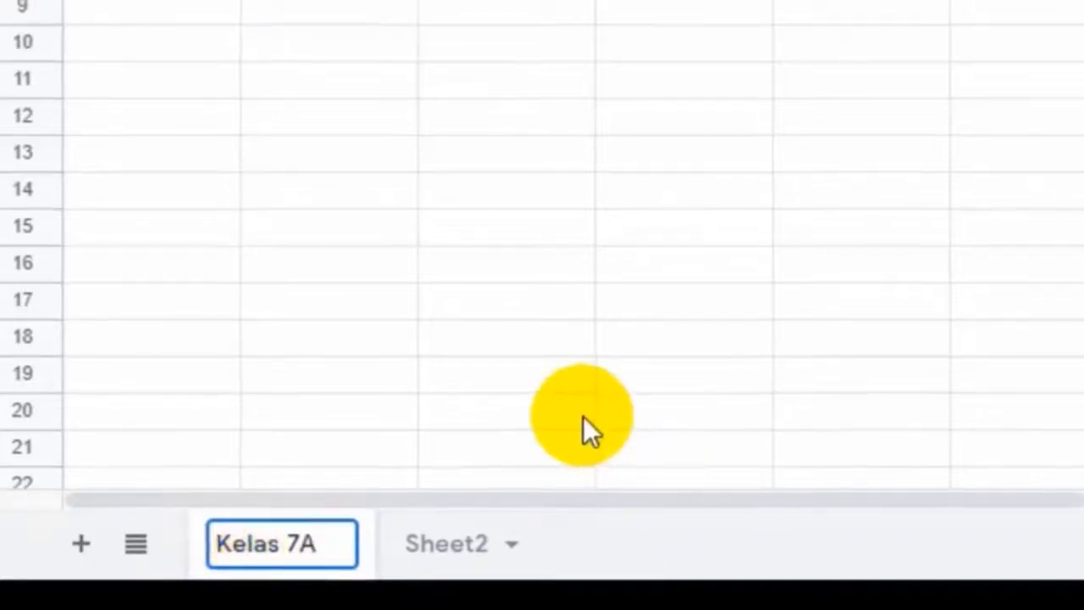
left_click(579, 419)
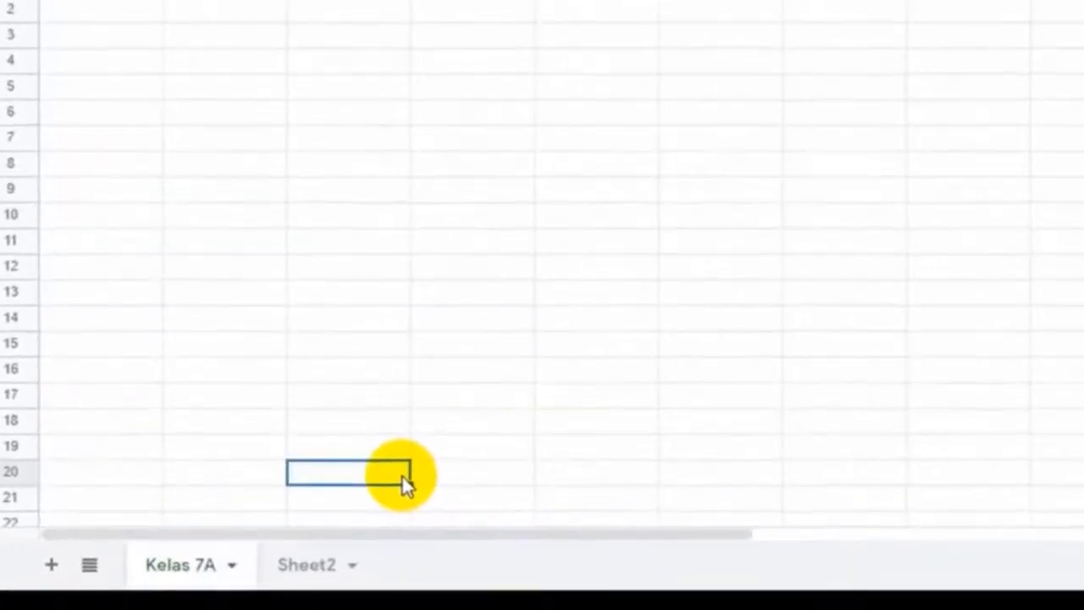
Set the Kelas 7A tab colour to red from its tab menu
left_click(233, 567)
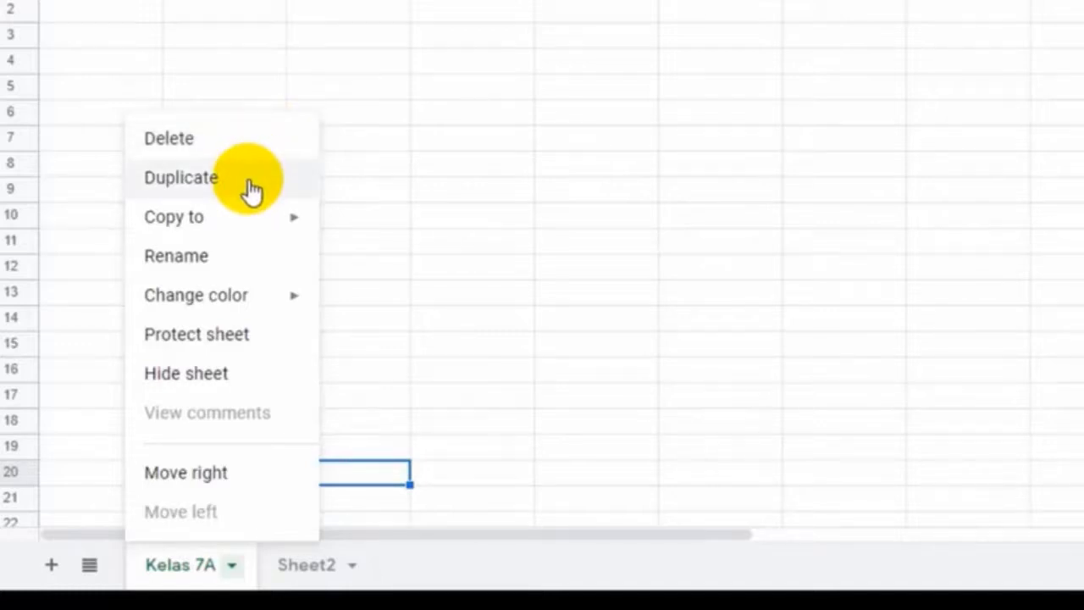
mouse_move(233, 233)
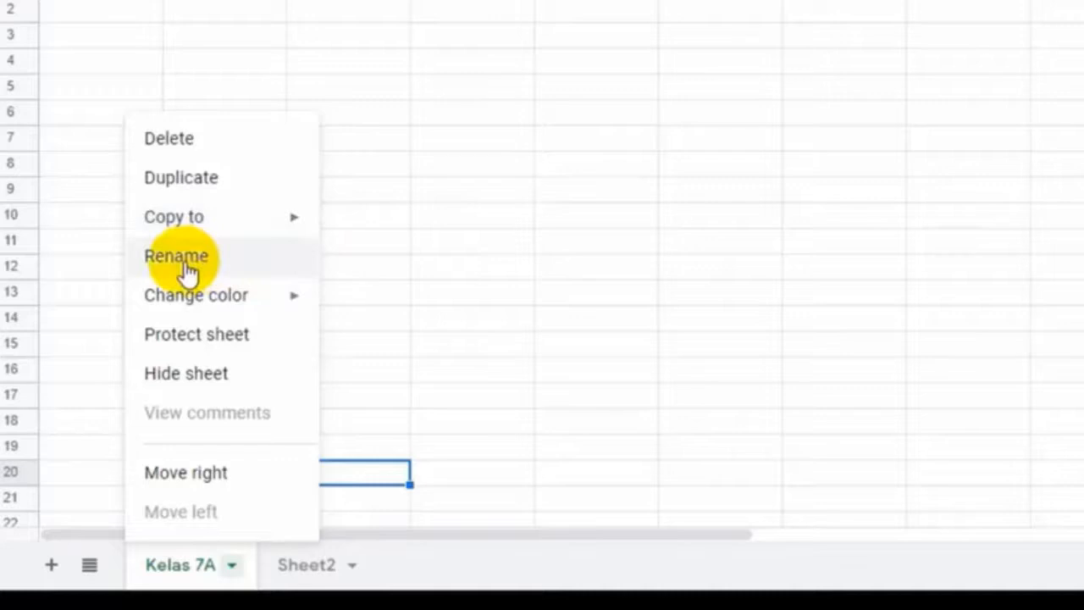
mouse_move(201, 296)
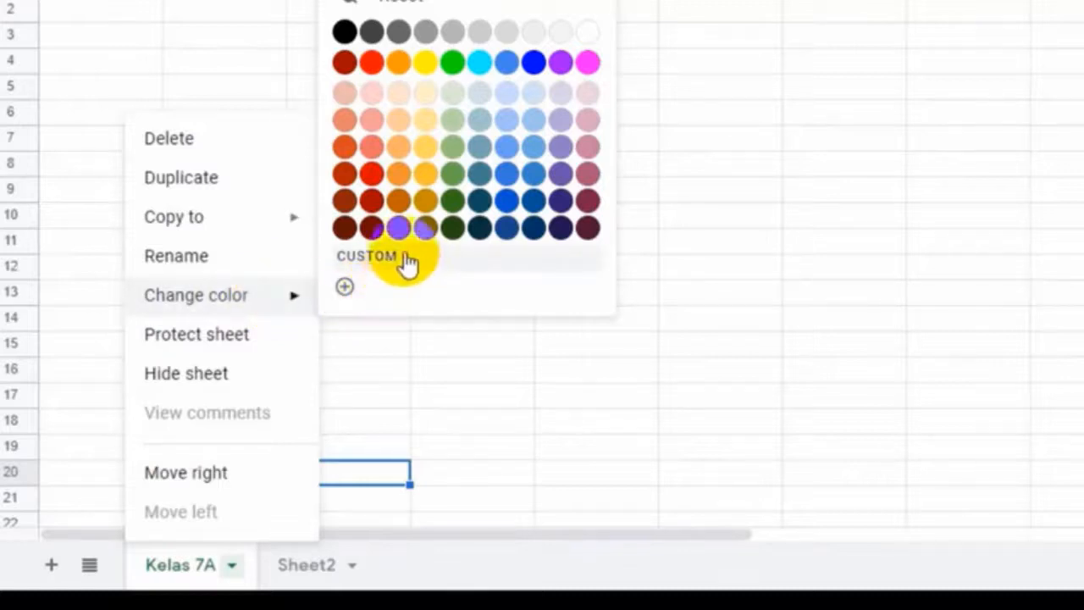
left_click(373, 63)
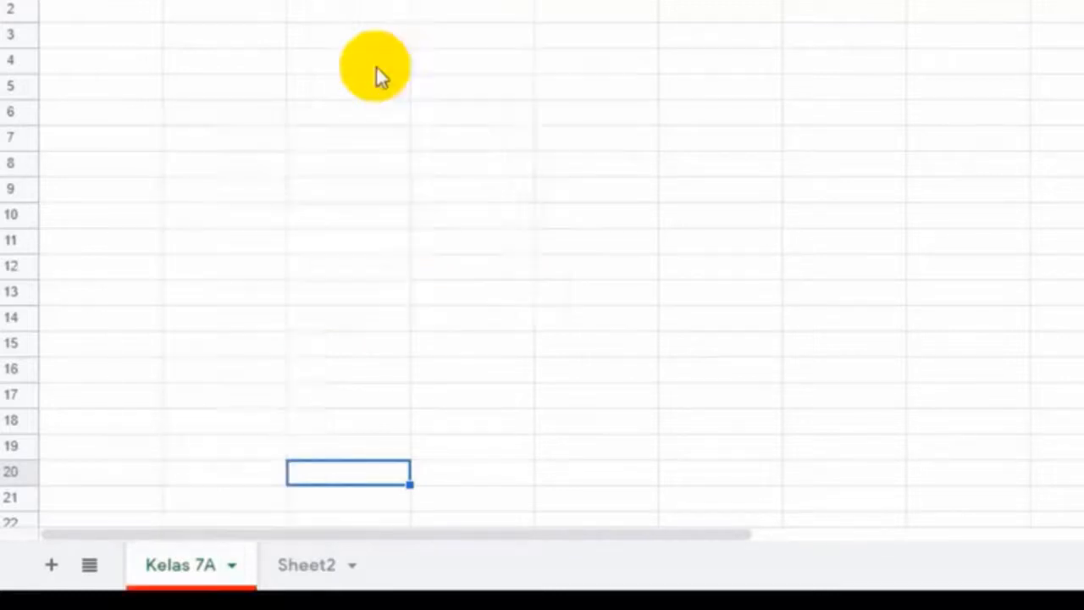
left_click(229, 566)
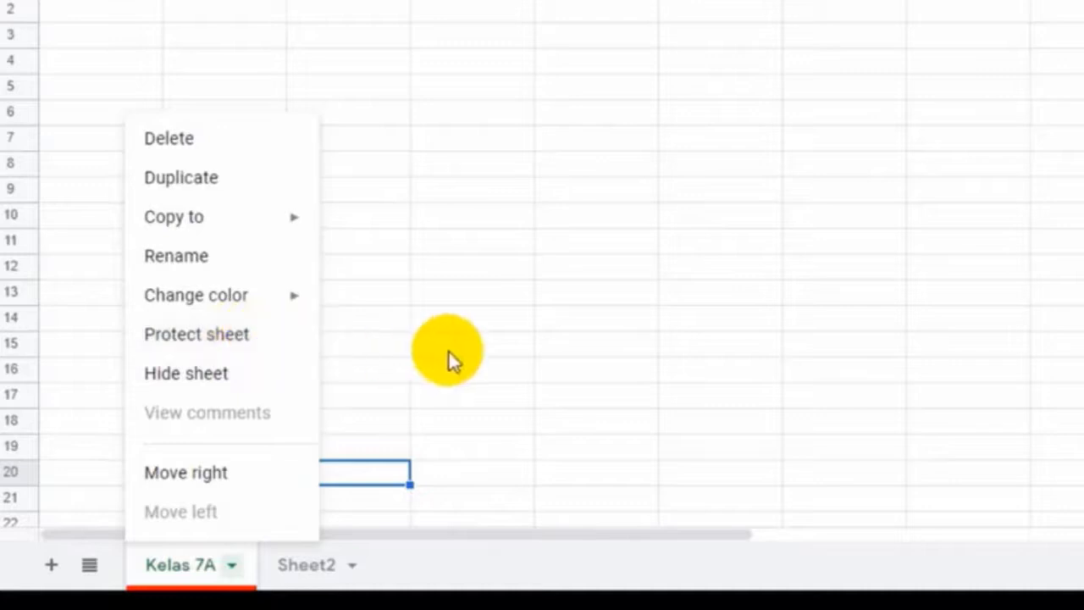
Rename Sheet2 to 'Kelas 7B'
left_click(327, 567)
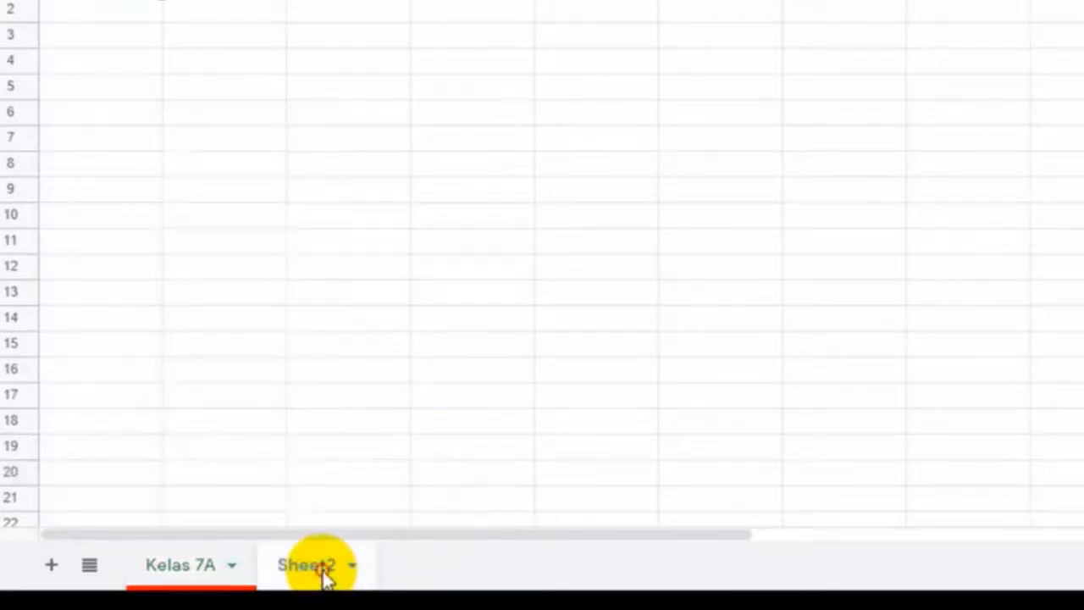
double_click(326, 573)
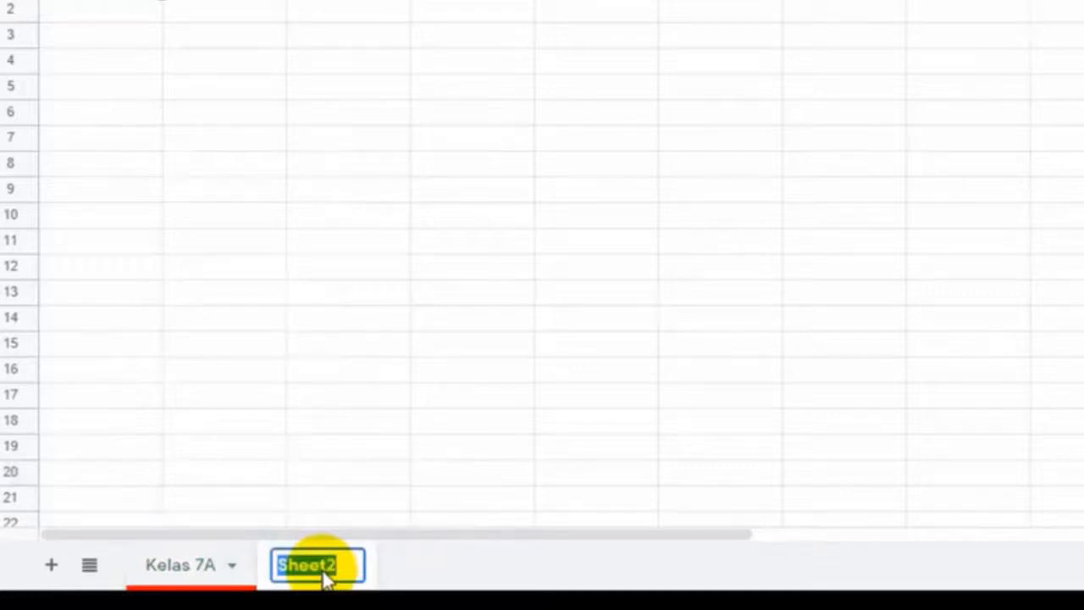
type("Kelas 7b")
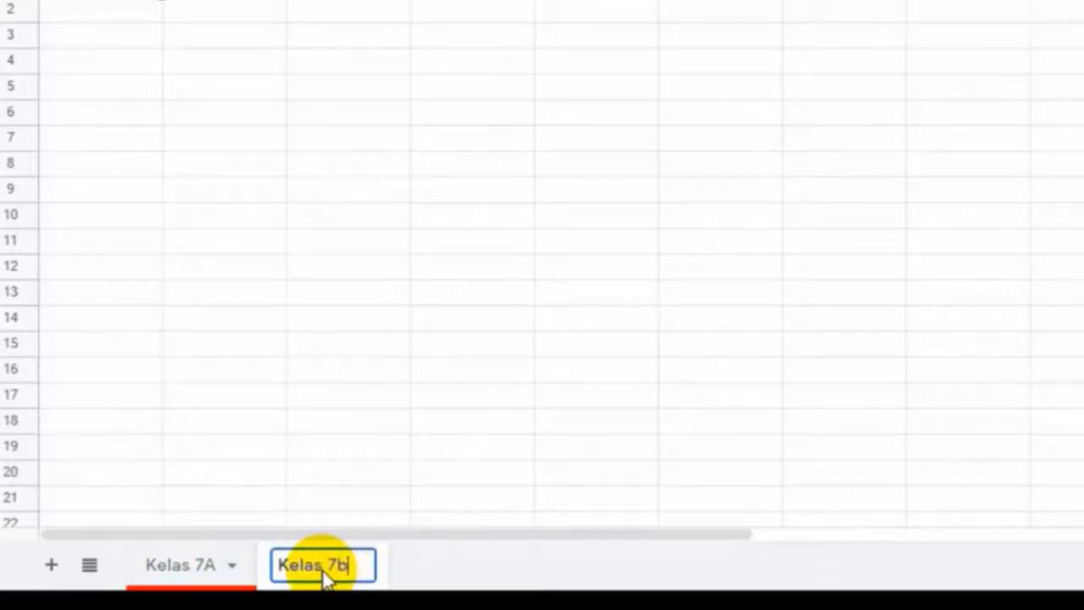
key("BackSpace")
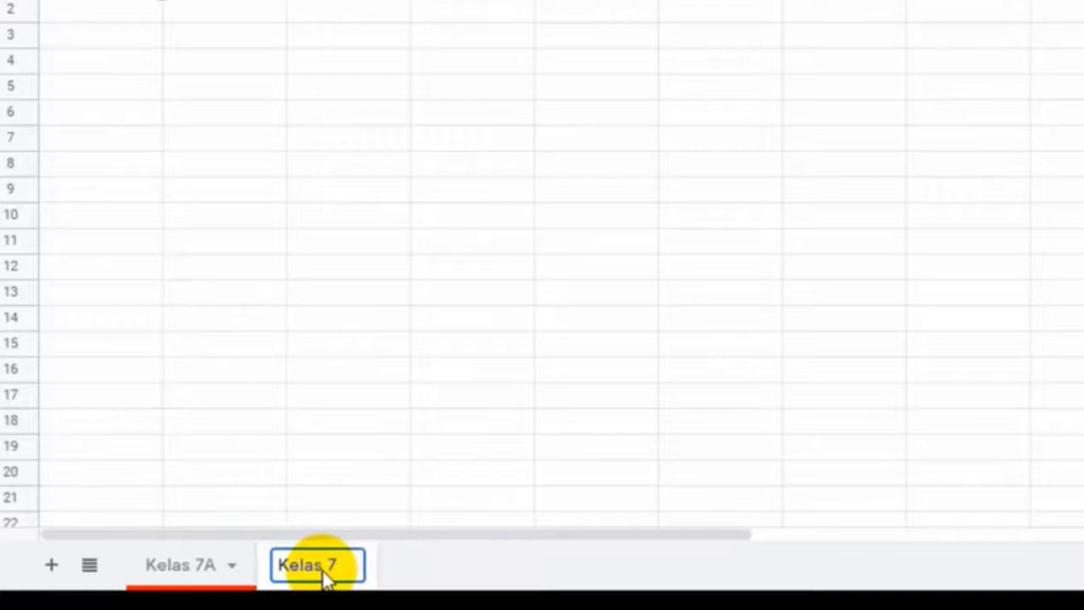
type("B")
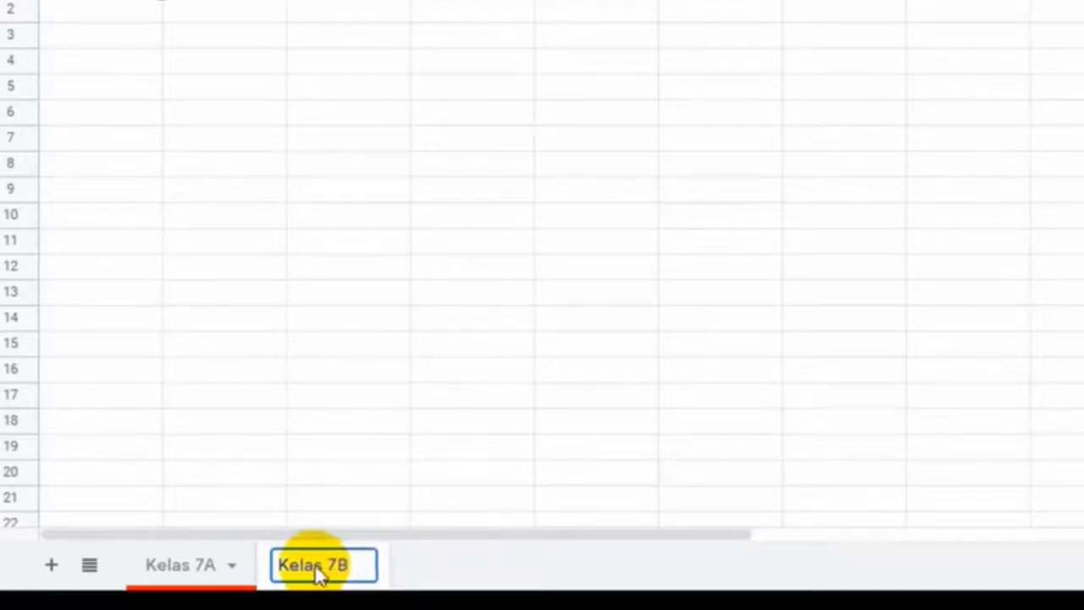
left_click(401, 496)
Set the Kelas 7B tab colour to blue
left_click(365, 569)
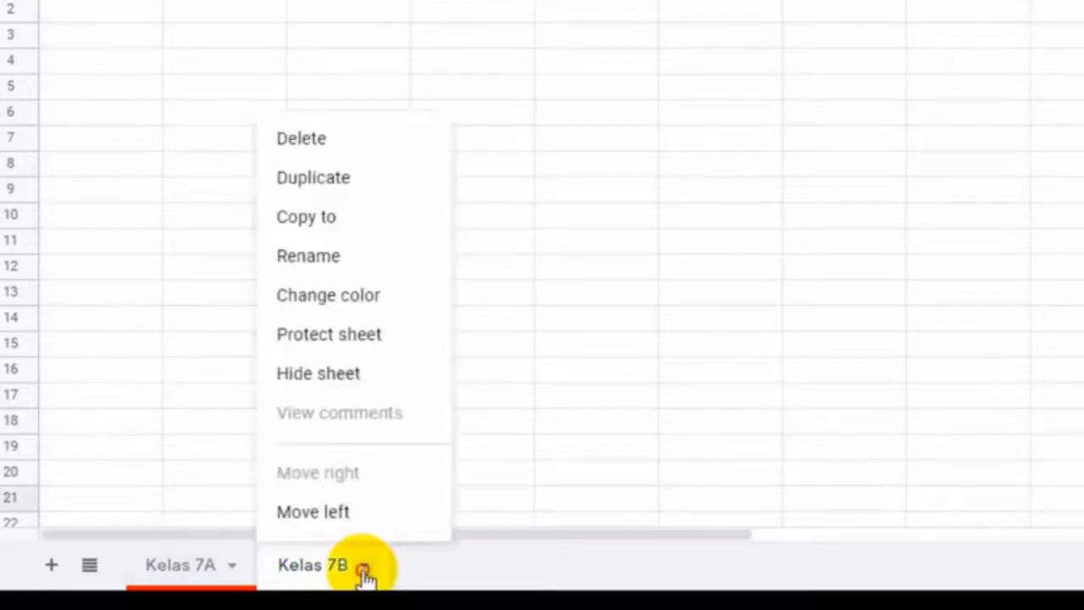
mouse_move(387, 303)
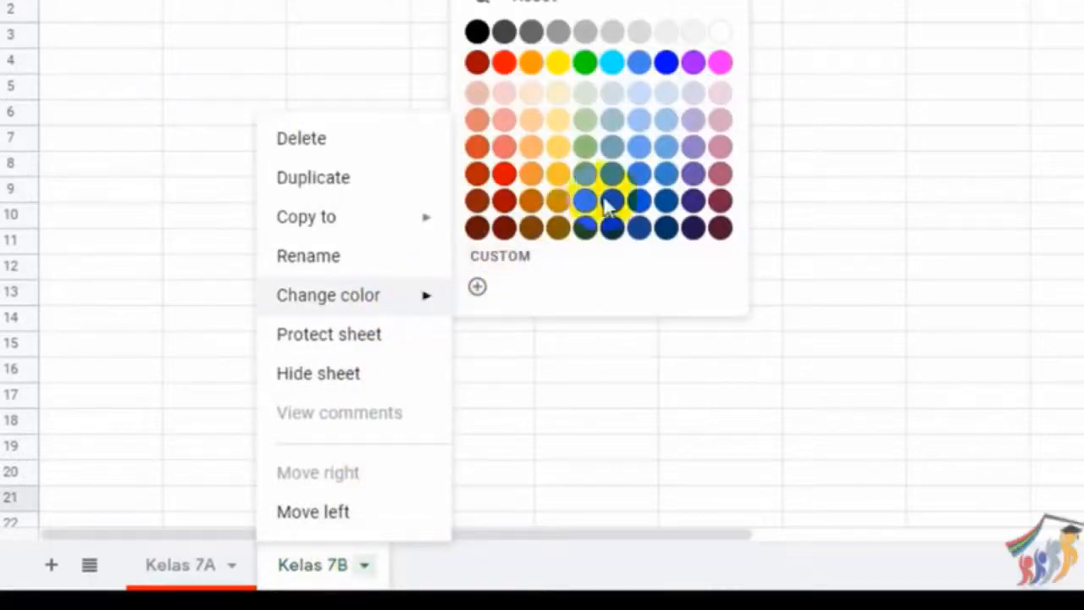
left_click(667, 66)
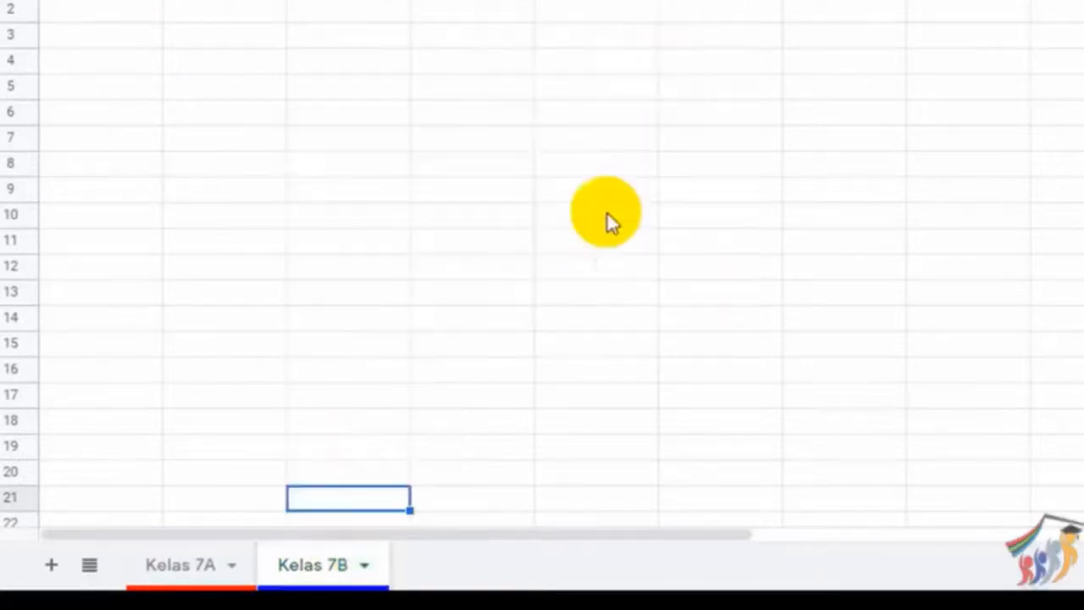
left_click(89, 567)
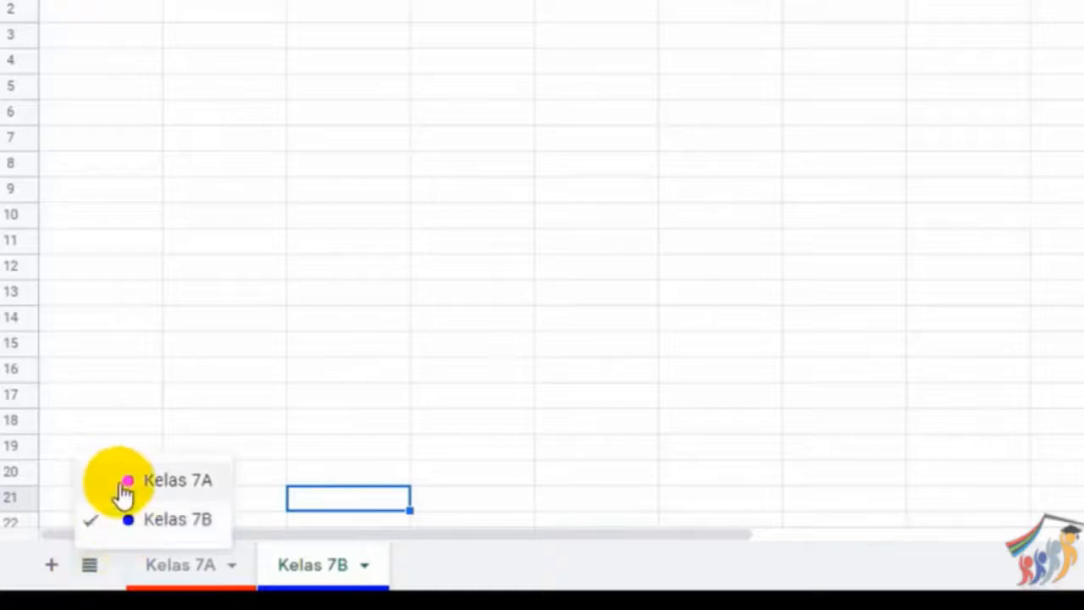
left_click(92, 400)
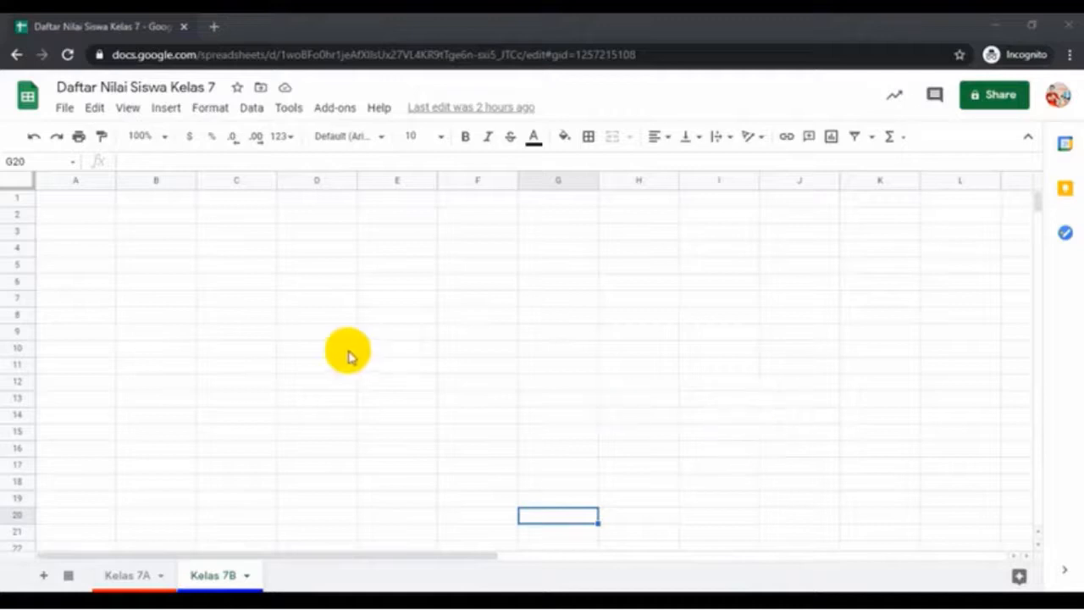
Choose Import from the File menu
left_click(64, 110)
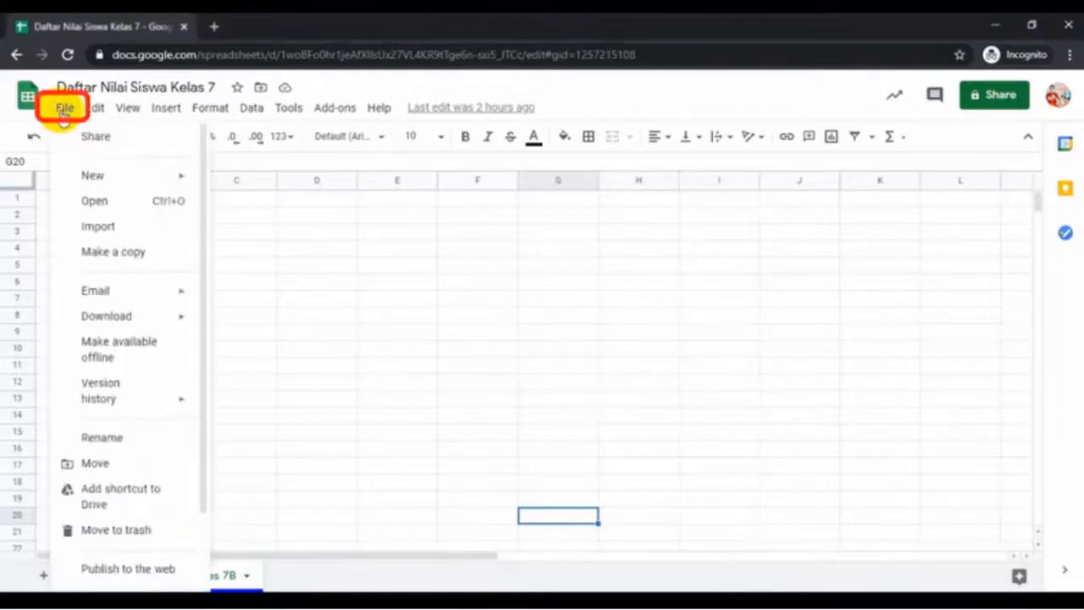
left_click(93, 227)
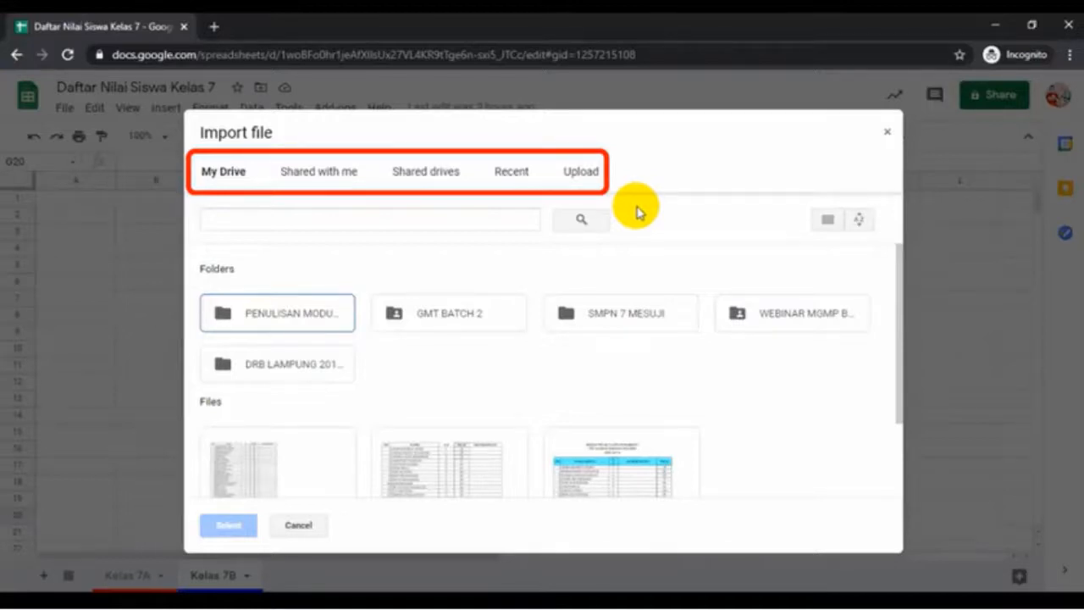
Upload NILAI ULANGAN HARIAN KELAS 7.xlsx from the computer in the Import file dialog
left_click(579, 175)
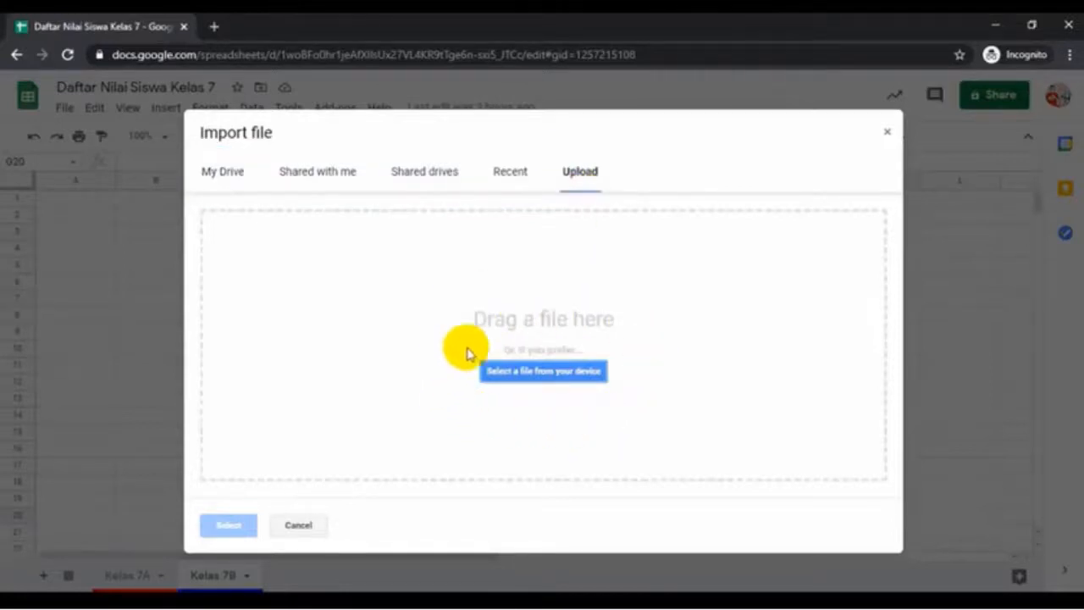
left_click(565, 373)
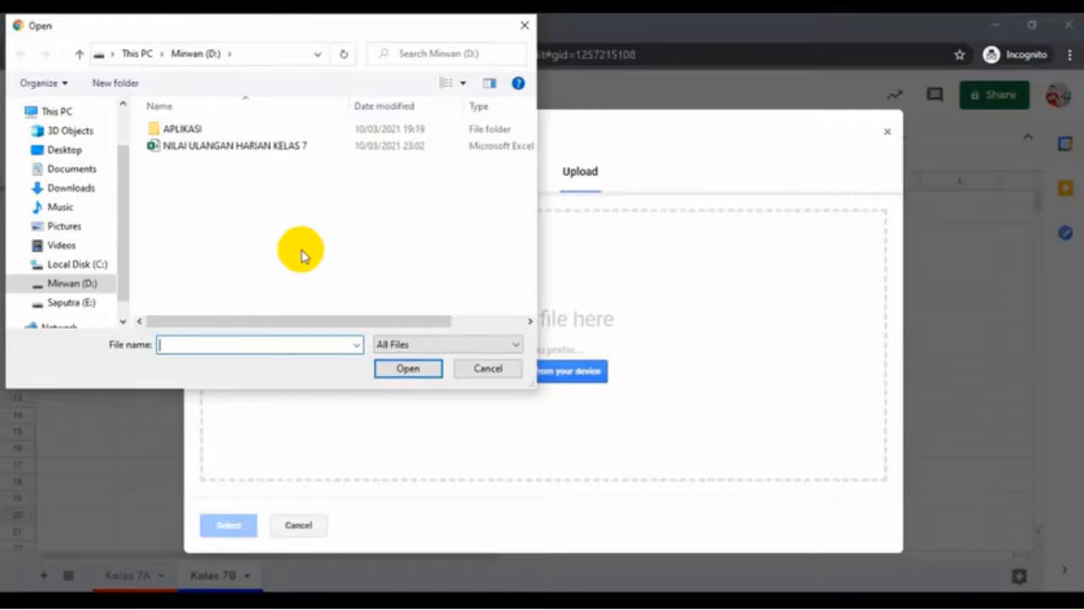
left_click(225, 150)
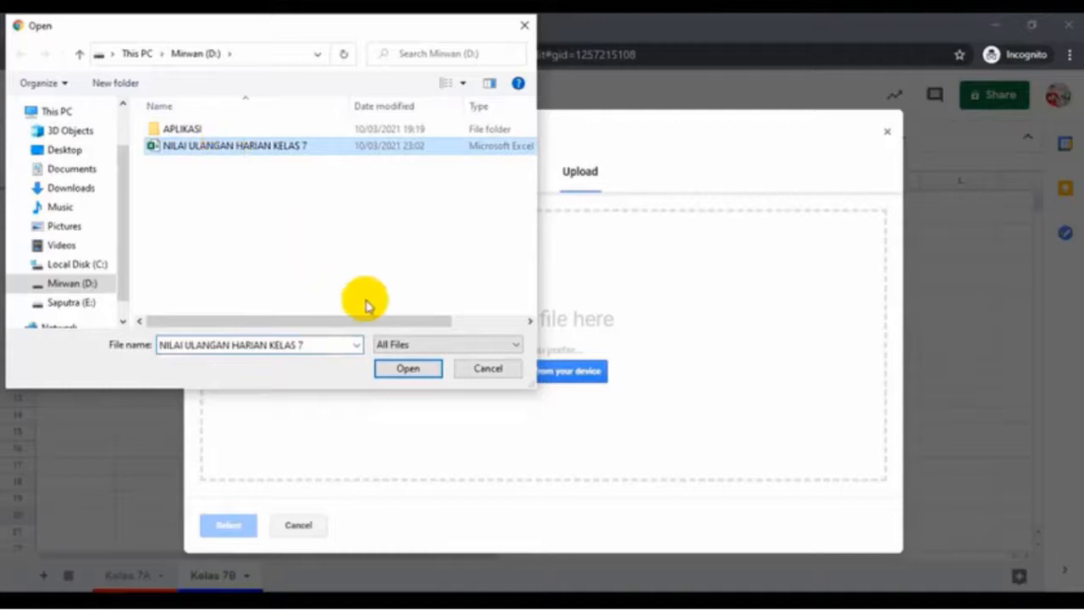
left_click(396, 371)
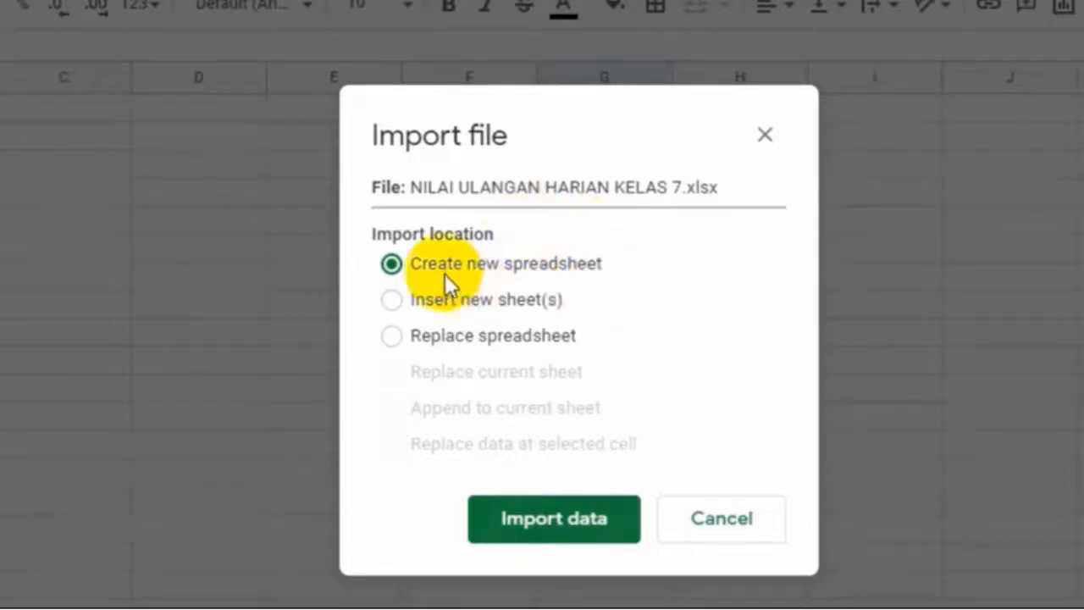
Import the file as a new spreadsheet and open it
left_click(529, 514)
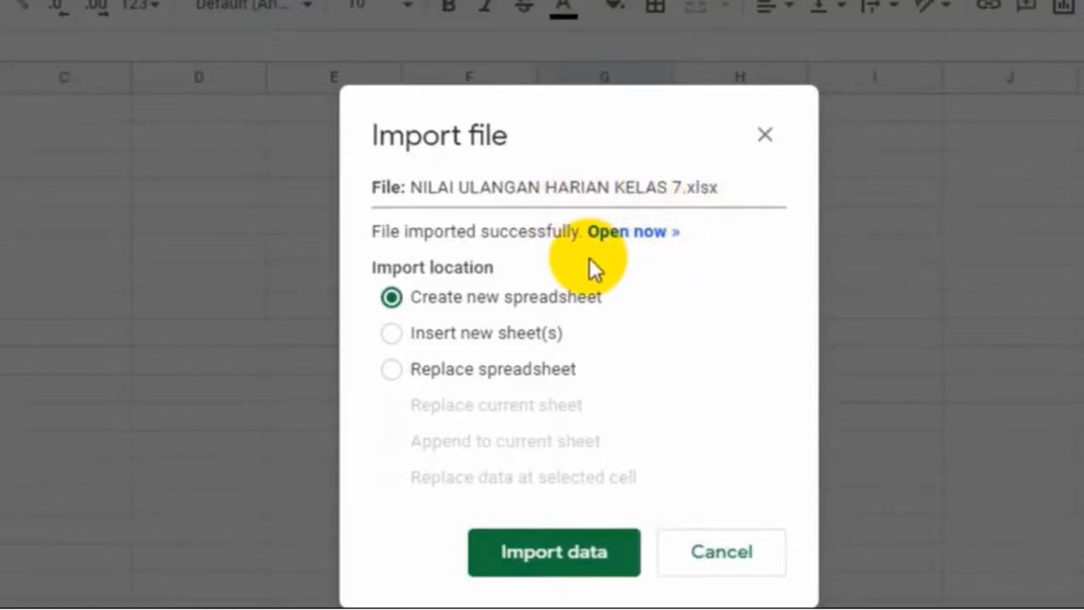
left_click(626, 233)
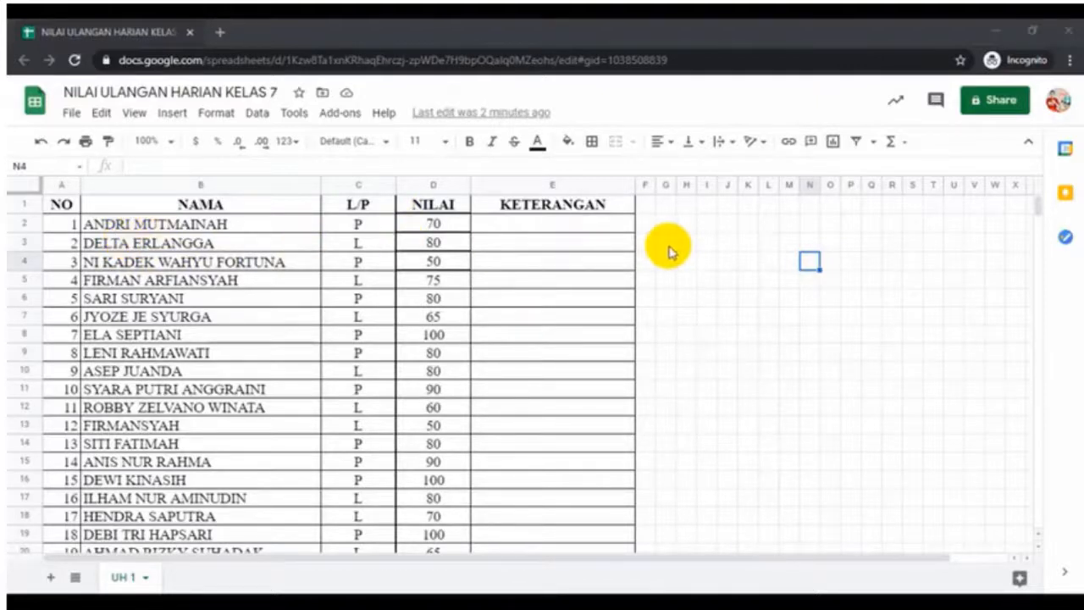
scroll(670, 250, "down", 3)
scroll(669, 250, "up", 3)
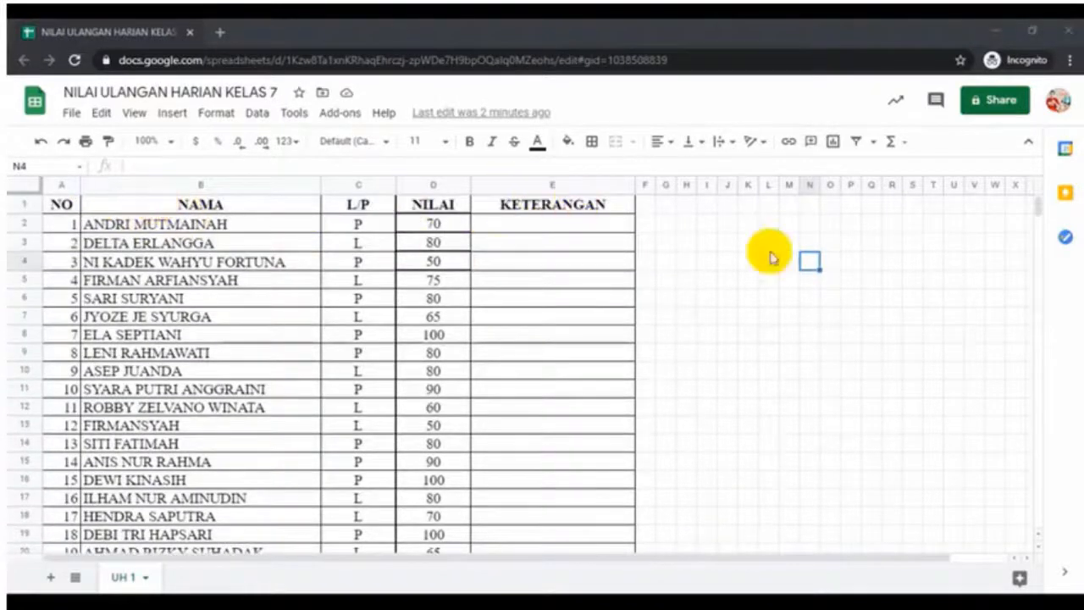
scroll(716, 285, "down", 5)
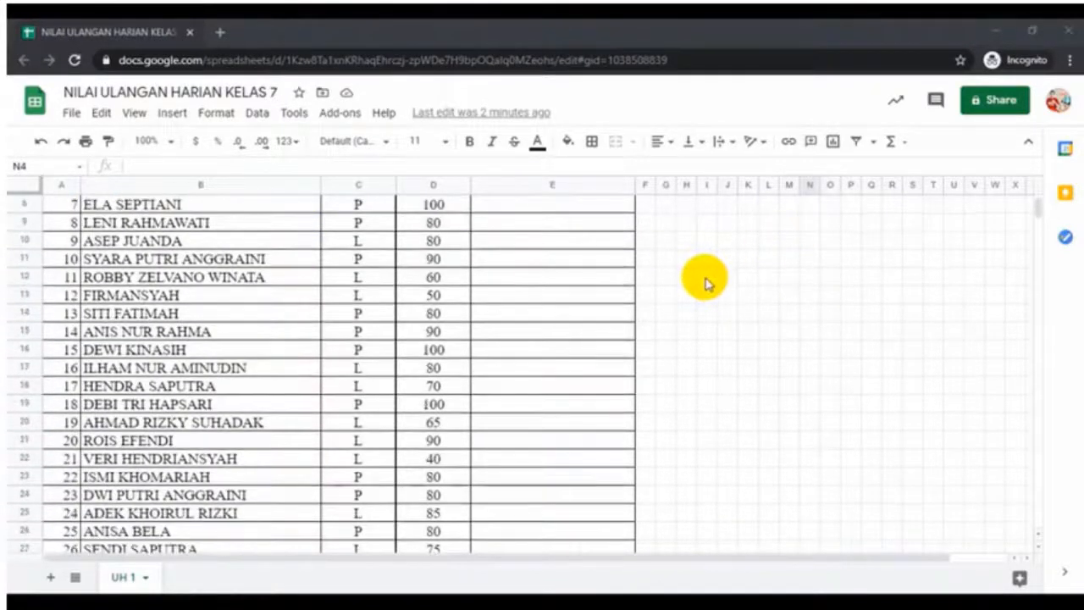
scroll(704, 281, "up", 5)
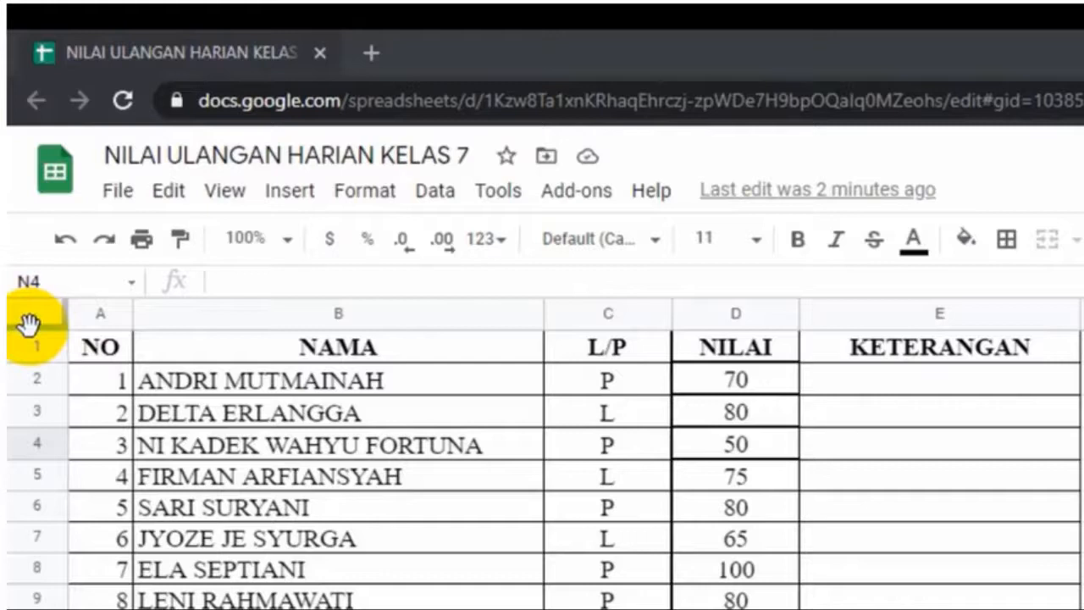
Drag the freeze bars to fix header row 1 and column A of the grade table
left_click_drag(27, 324, 76, 362)
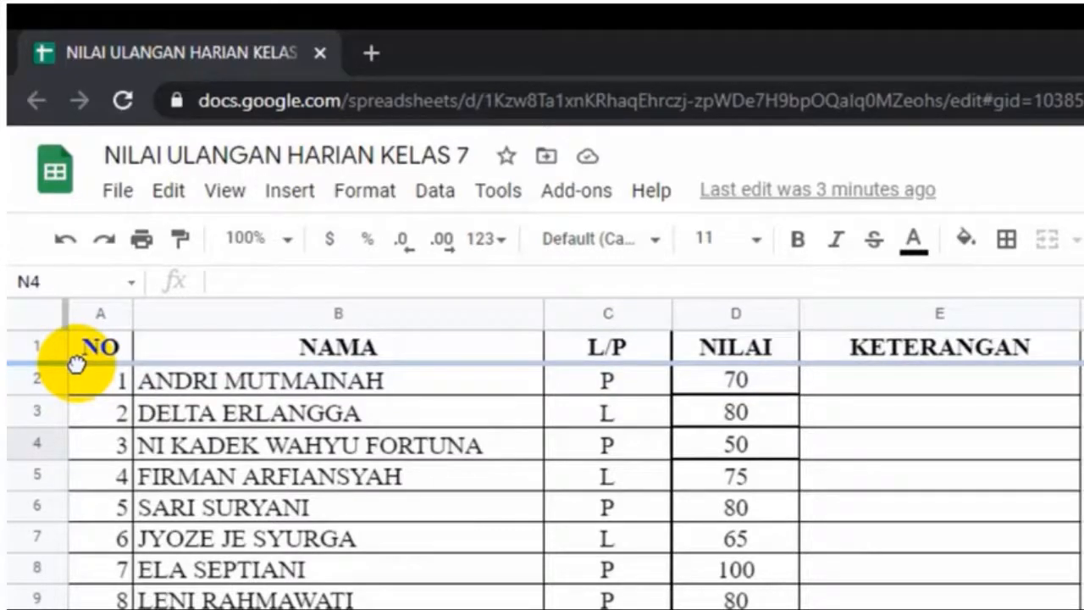
left_click_drag(76, 363, 77, 358)
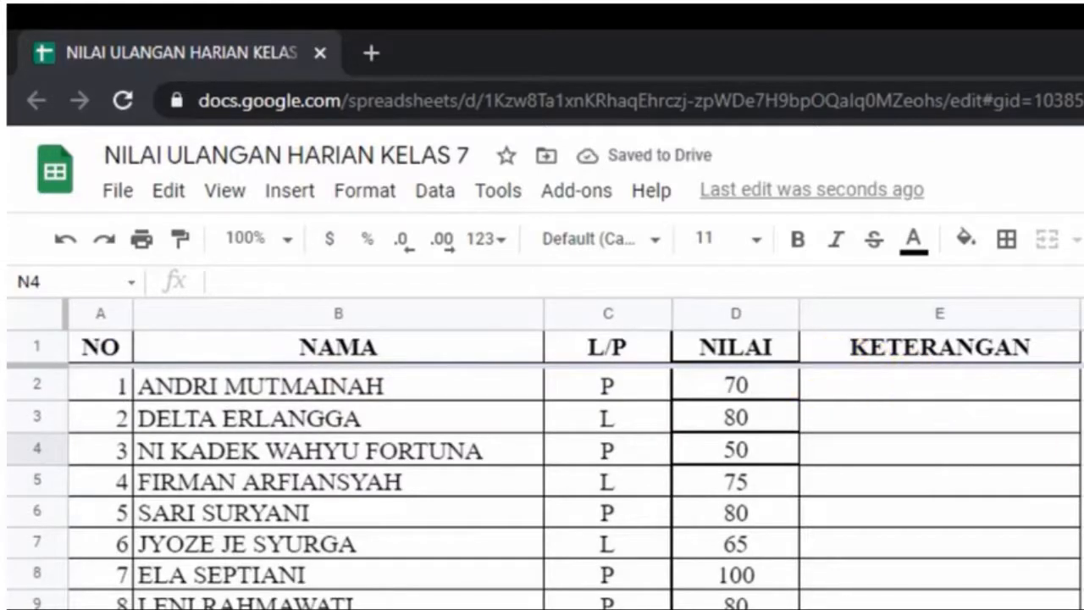
scroll(542, 474, "down", 5)
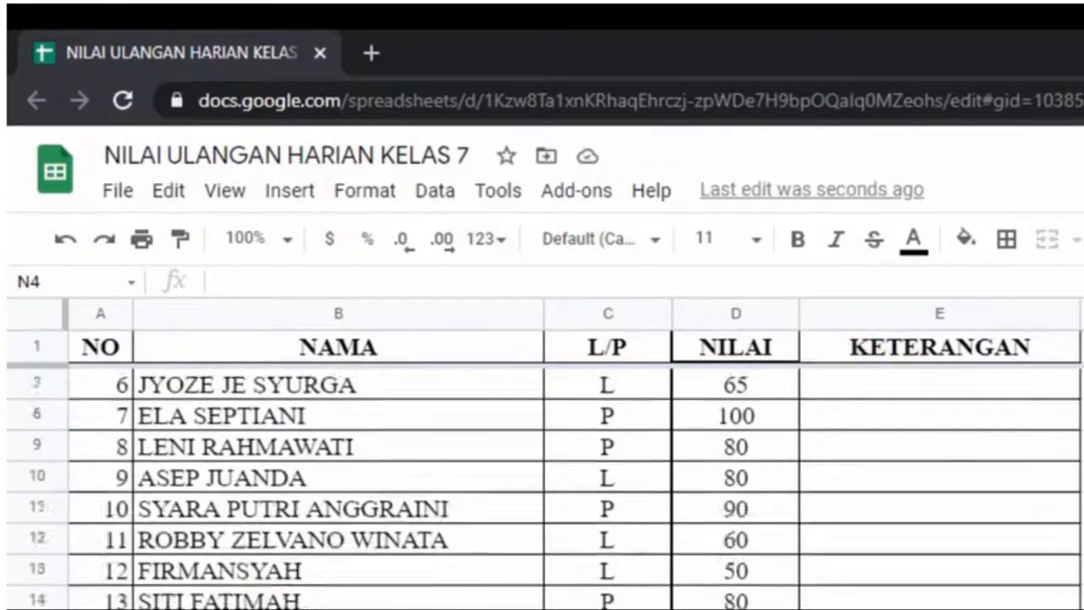
scroll(542, 475, "up", 5)
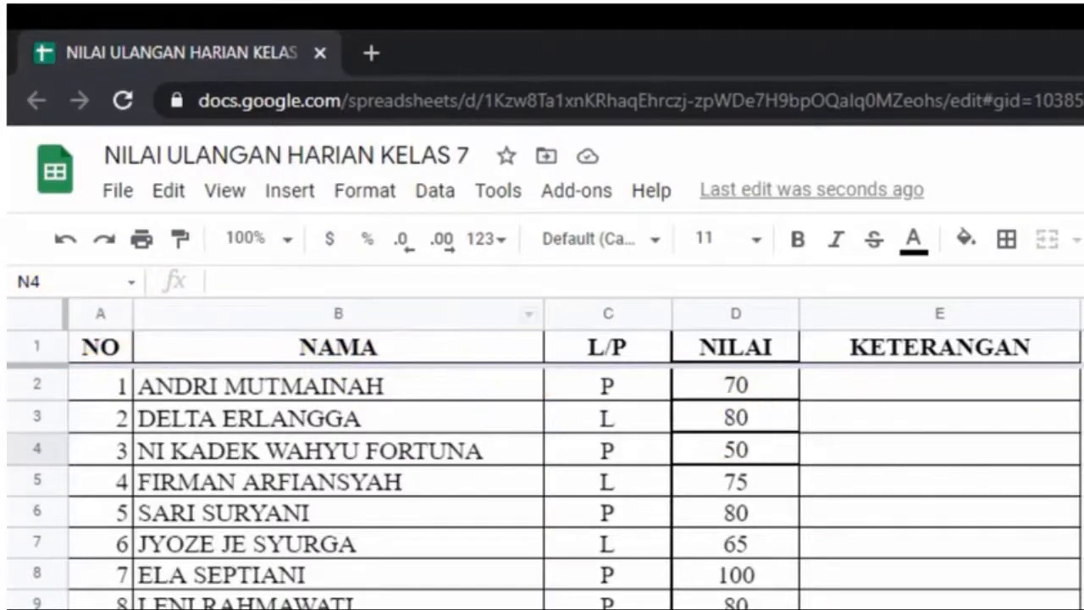
scroll(576, 475, "right", 4)
scroll(576, 475, "left", 4)
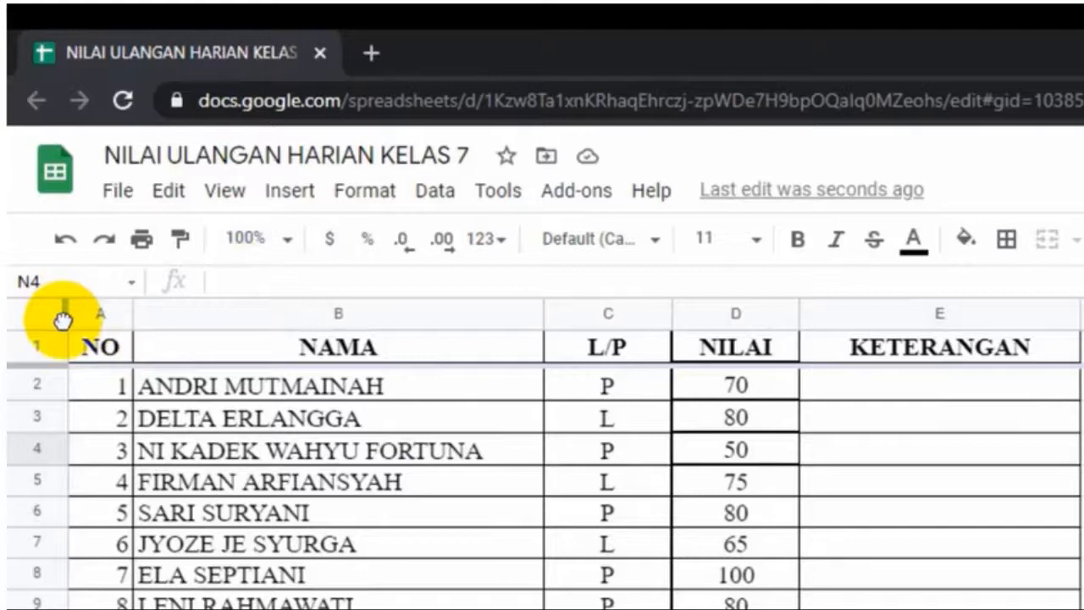
mouse_move(64, 315)
left_mouse_down()
mouse_move(411, 356)
mouse_move(777, 353)
mouse_move(68, 305)
left_mouse_up()
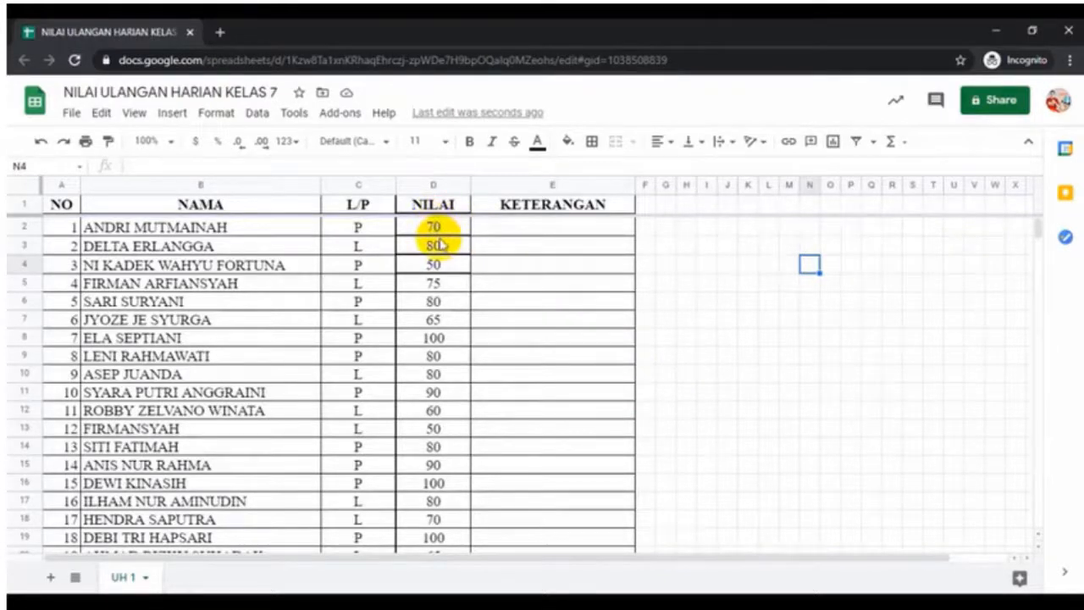
Sort the sheet by NILAI from Z to A so the score of 100 is at the top
left_click(447, 189)
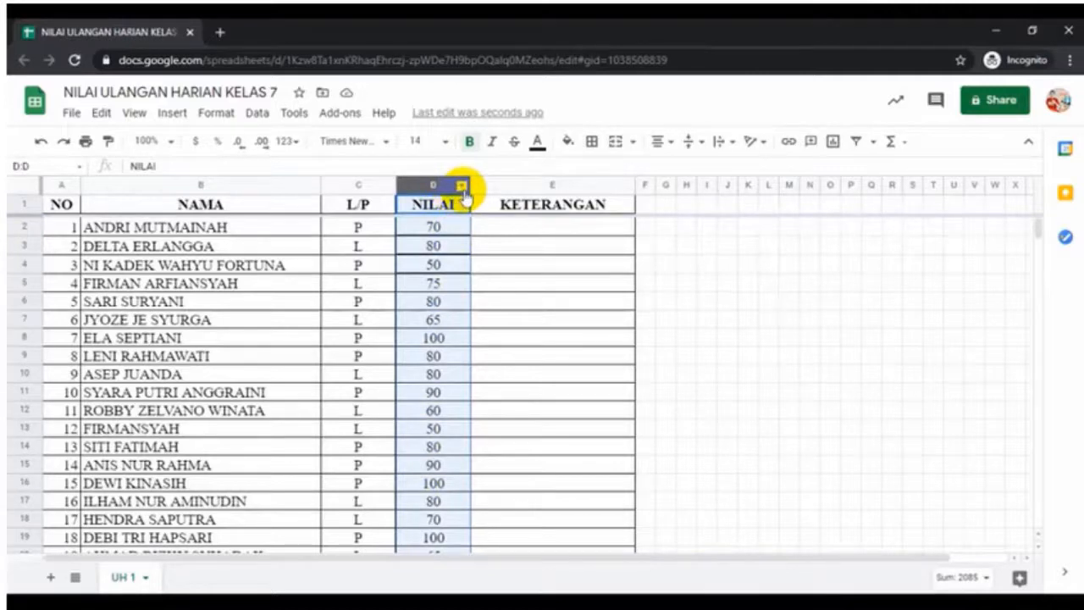
left_click(461, 186)
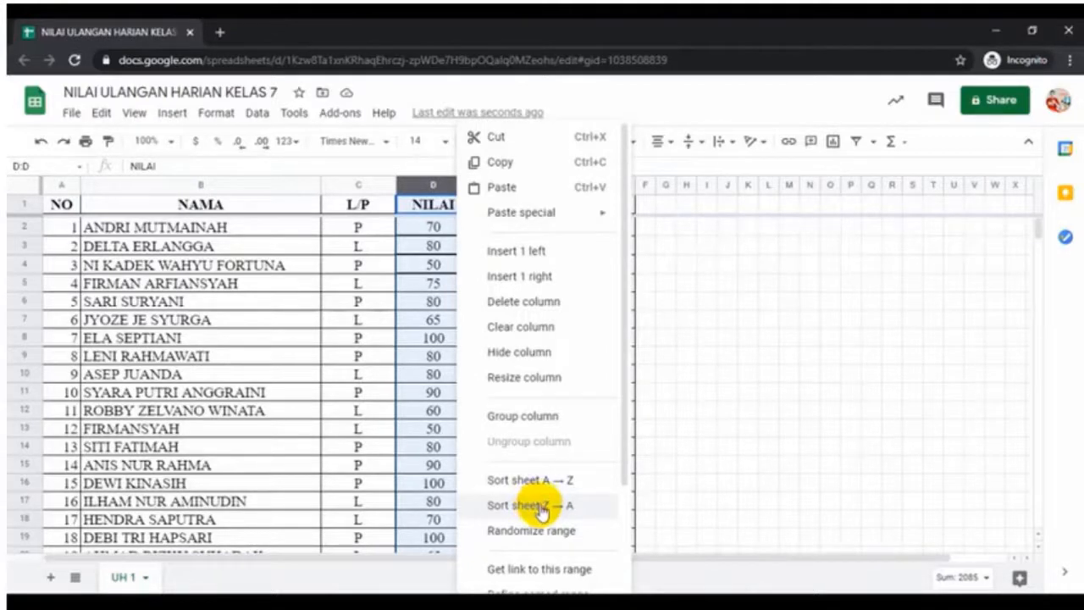
left_click(538, 509)
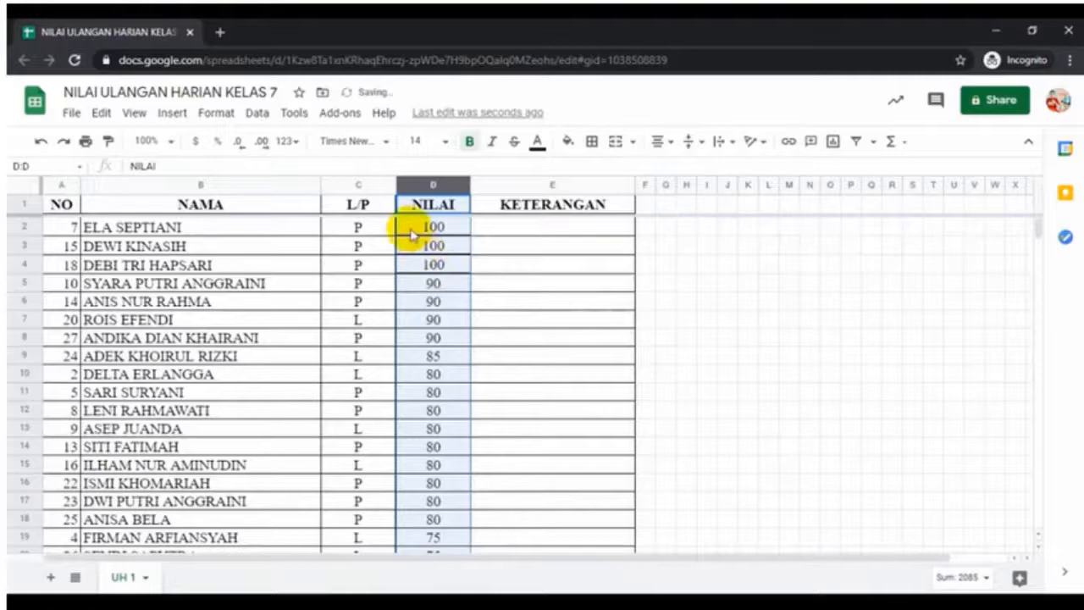
scroll(449, 290, "down", 5)
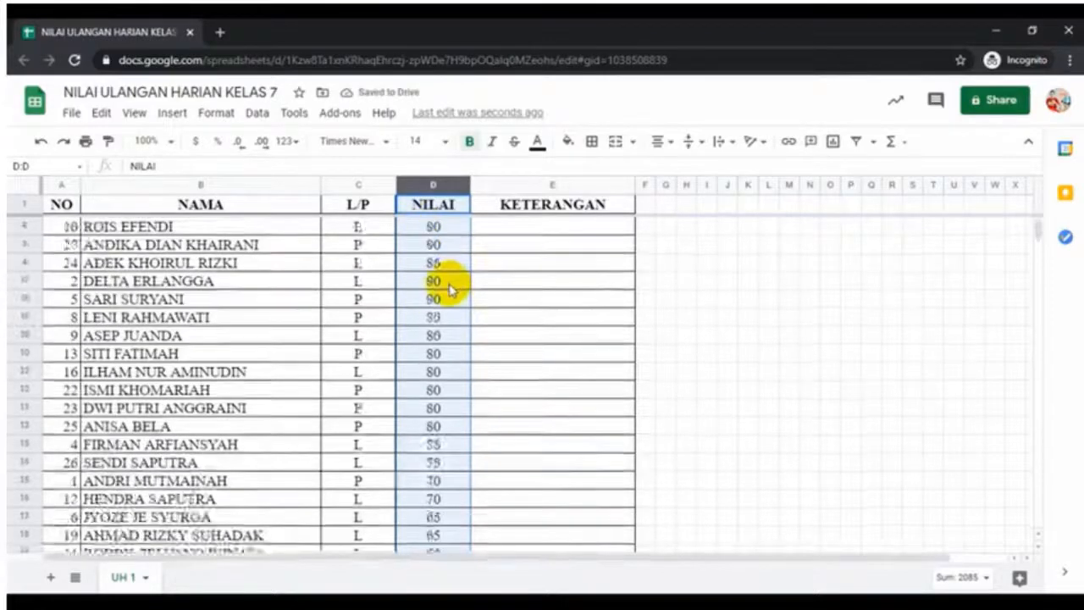
scroll(431, 476, "up", 5)
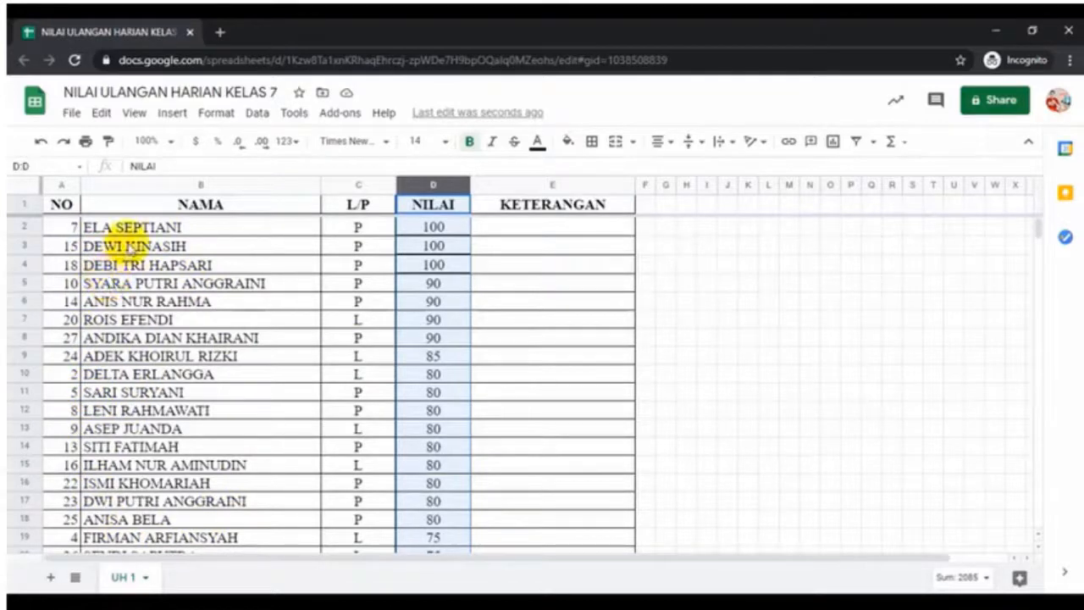
left_click(226, 185)
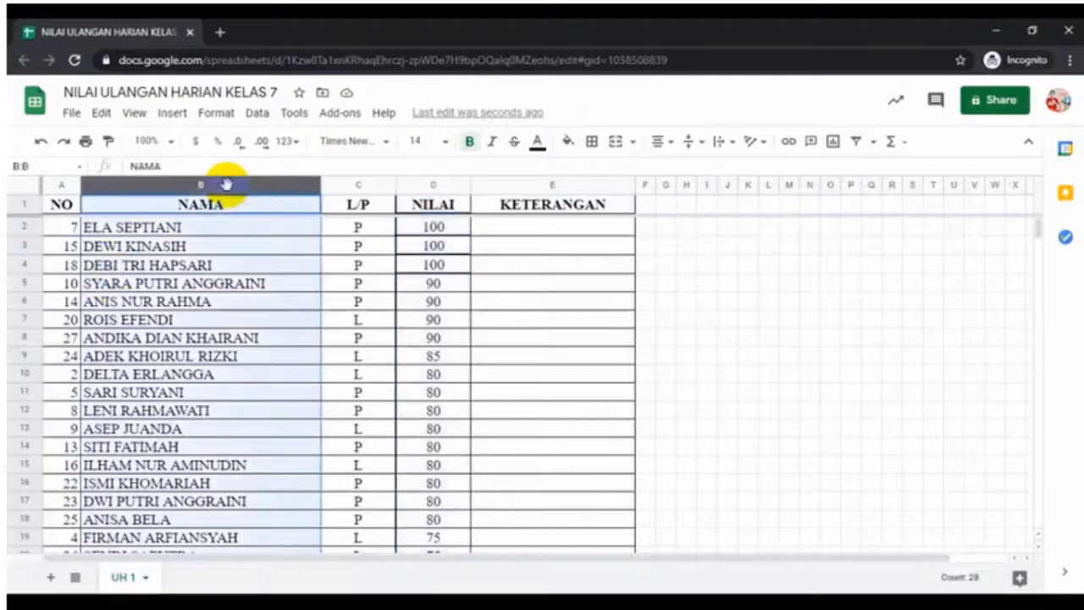
left_click(313, 185)
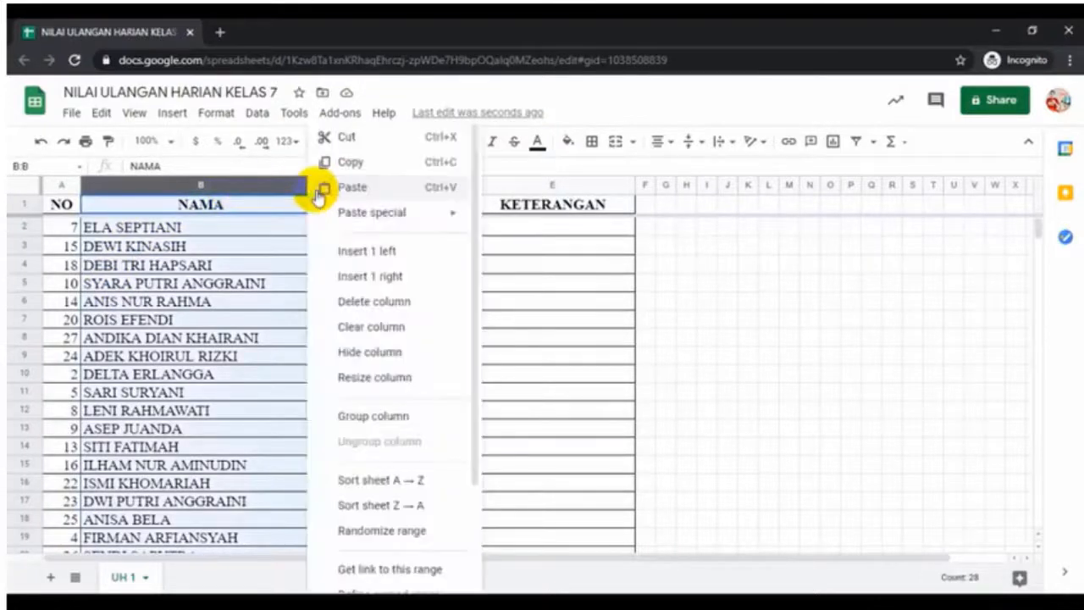
left_click(371, 491)
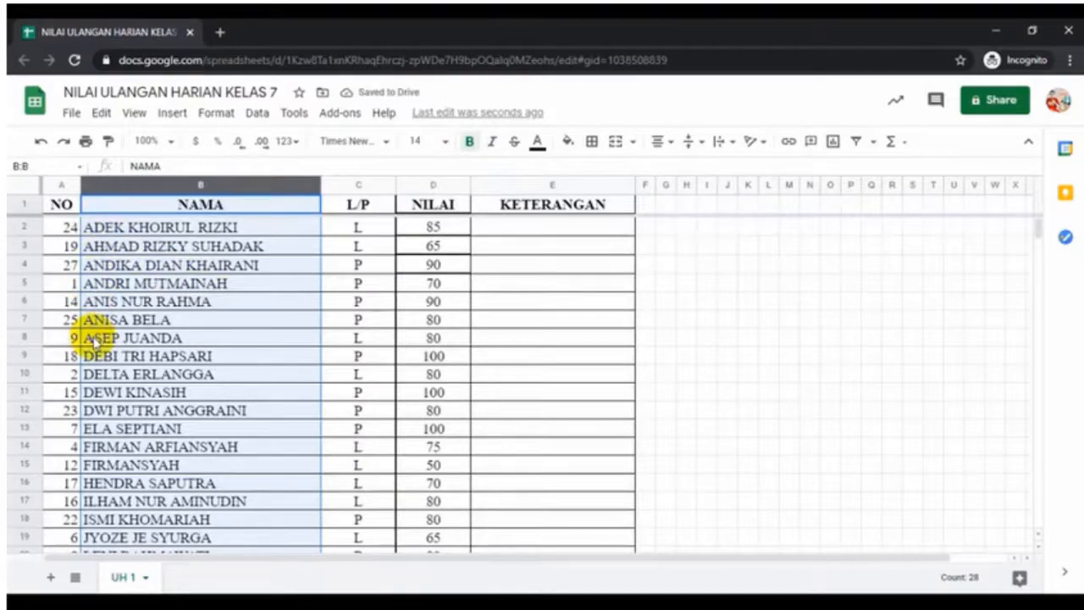
Enter 1, 2, 3 in A2:A4 and fill the series down to A28, numbering 1–27
left_click(55, 228)
type("1")
key("Return")
type("2")
key("Return")
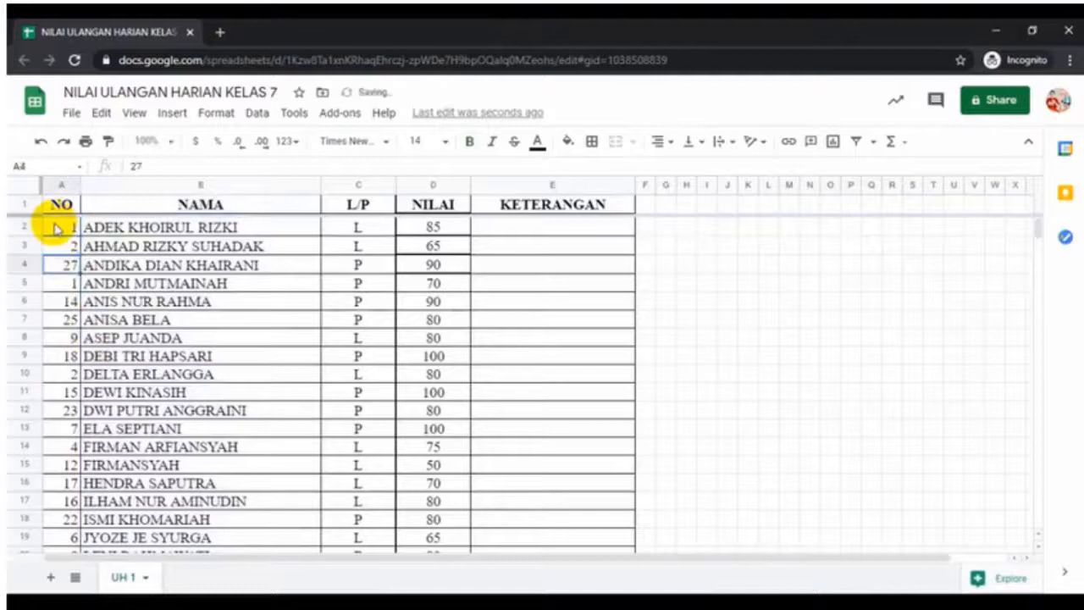
type("3")
key("Return")
left_click_drag(55, 229, 71, 501)
scroll(627, 375, "up", 5)
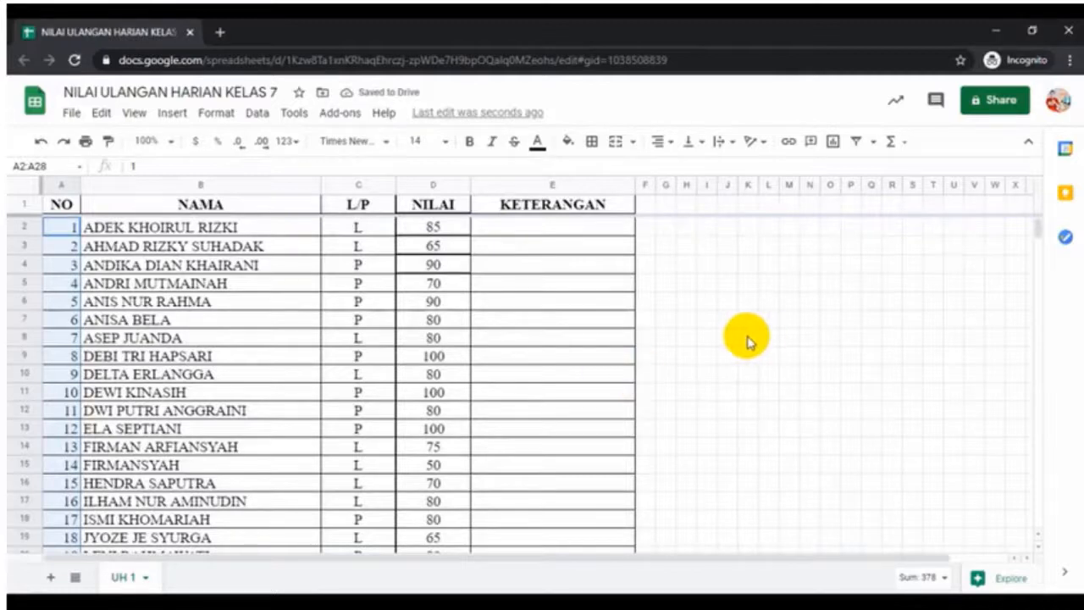
left_click(695, 338)
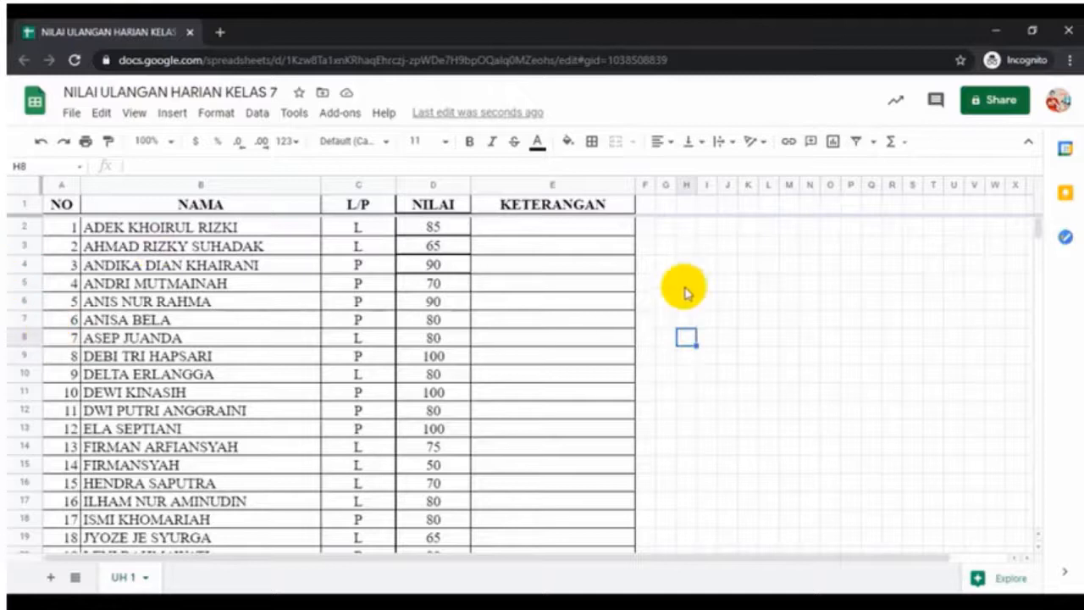
Select all of row 1, the grade table's header row
left_click(786, 301)
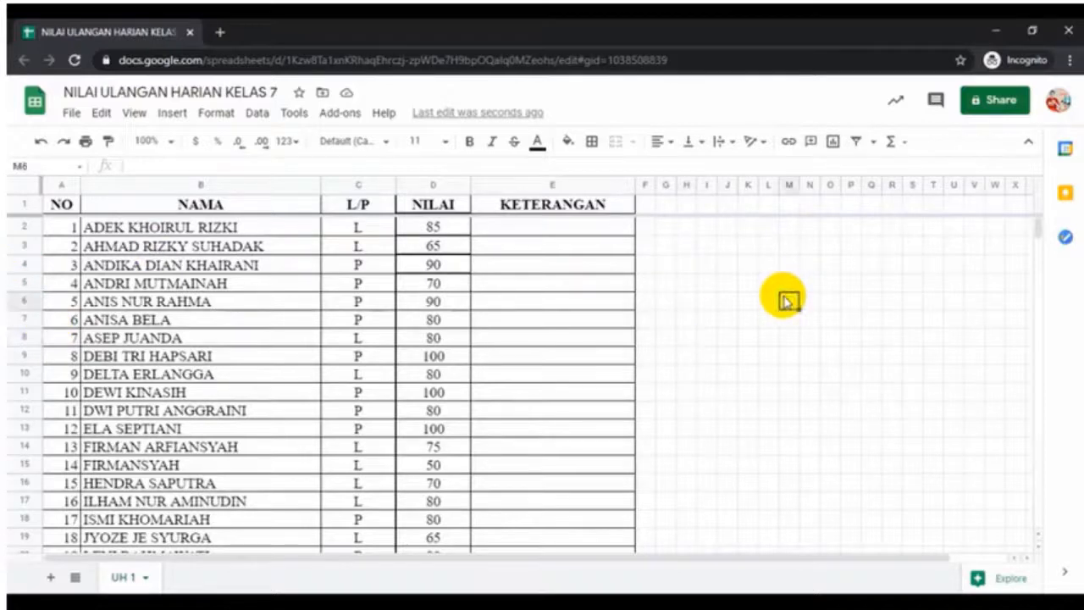
left_click(15, 204)
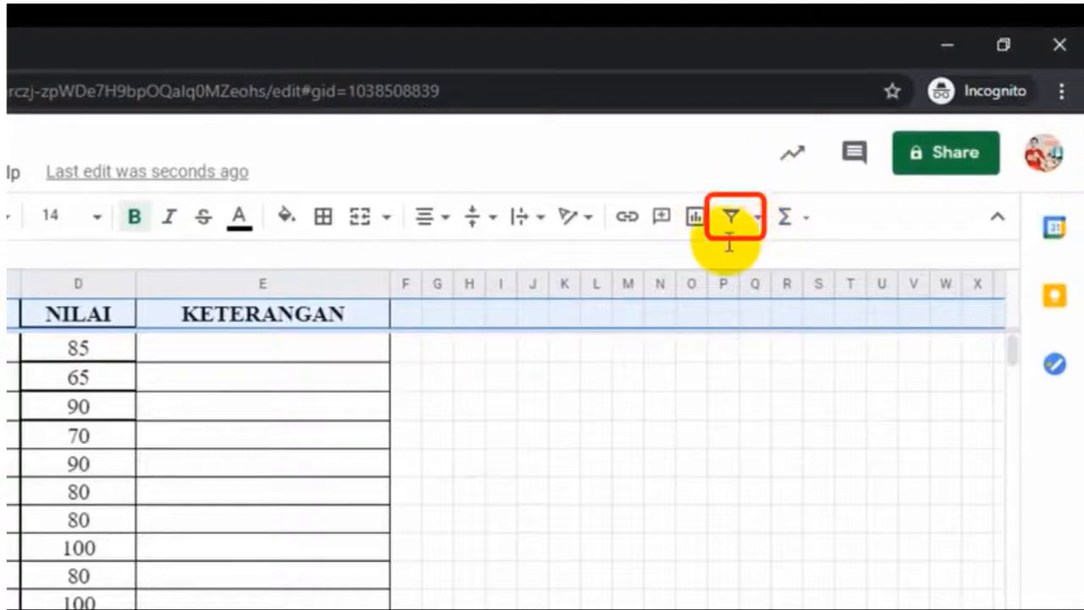
Create a new filter view, Filter 1, spanning A1:Z30 of the grade table
left_click(759, 218)
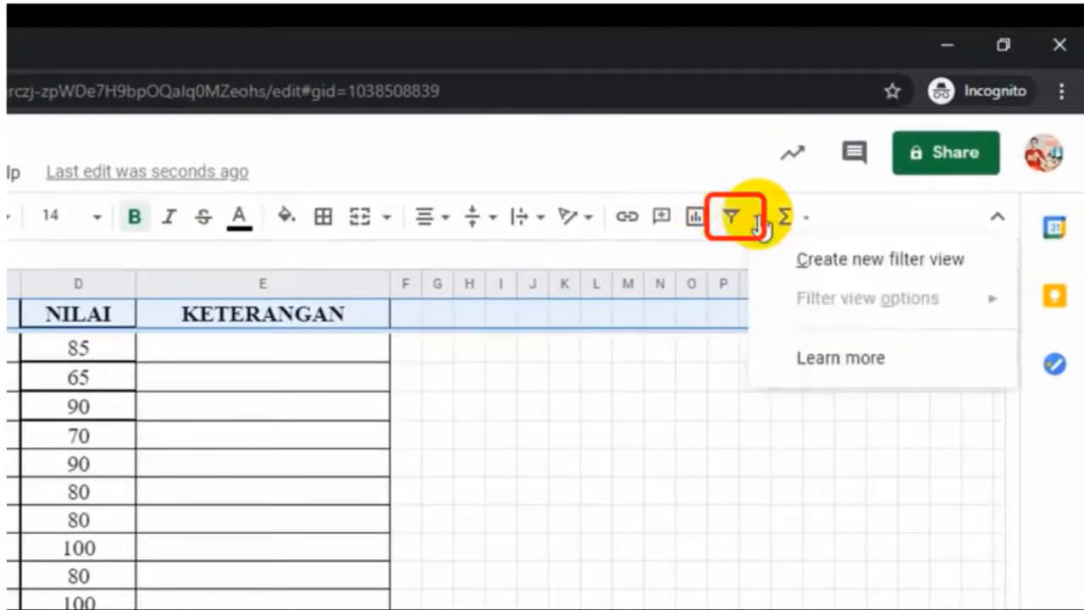
left_click(803, 267)
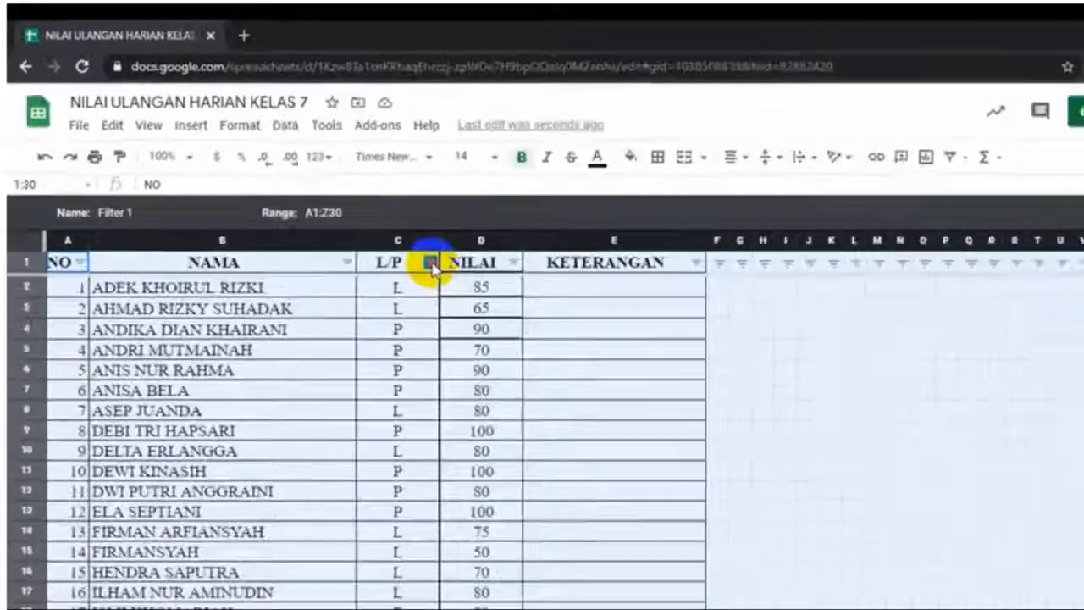
Filter L/P by values, unticking P and (Blanks), so only L students show
left_click(625, 382)
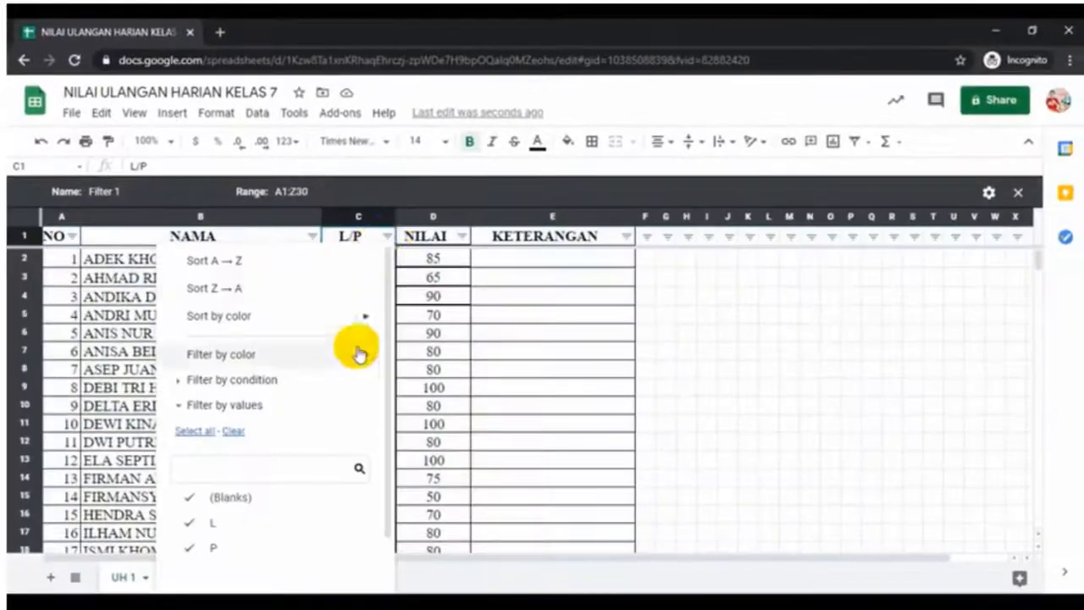
scroll(356, 360, "down", 2)
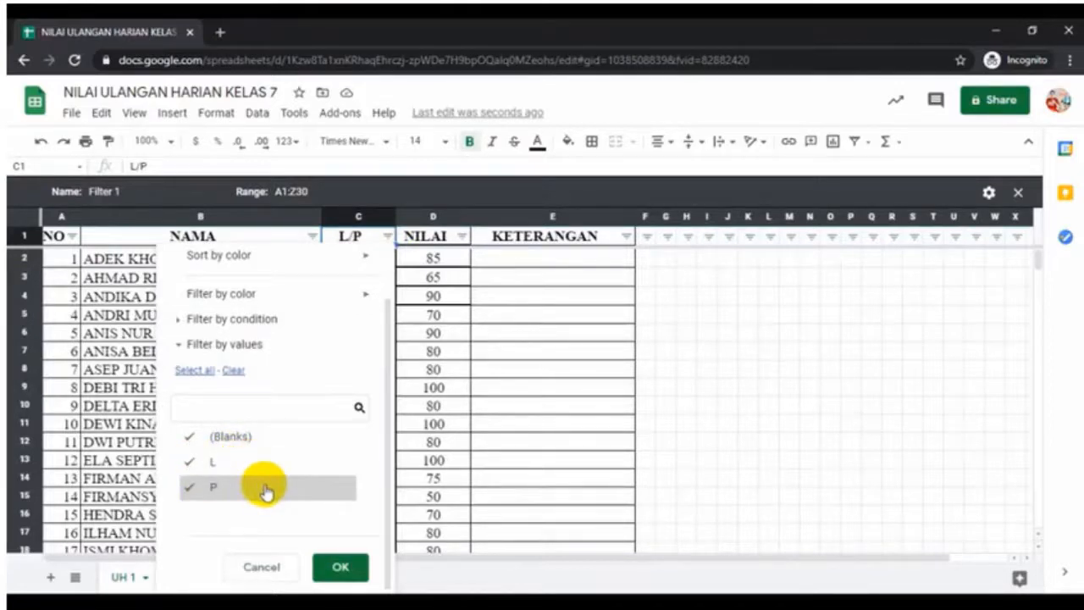
left_click(190, 489)
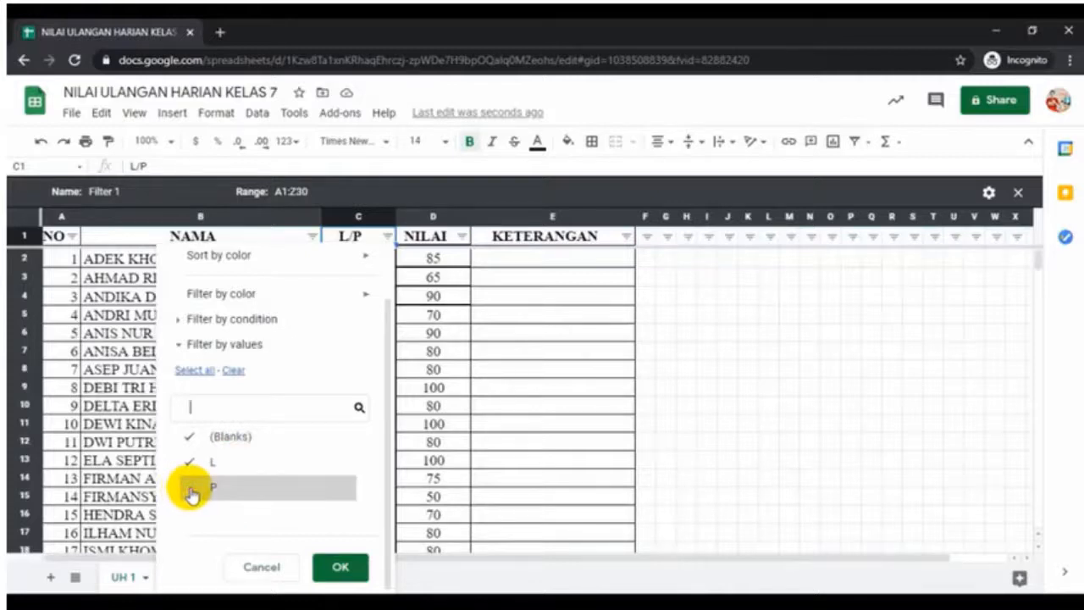
left_click(189, 437)
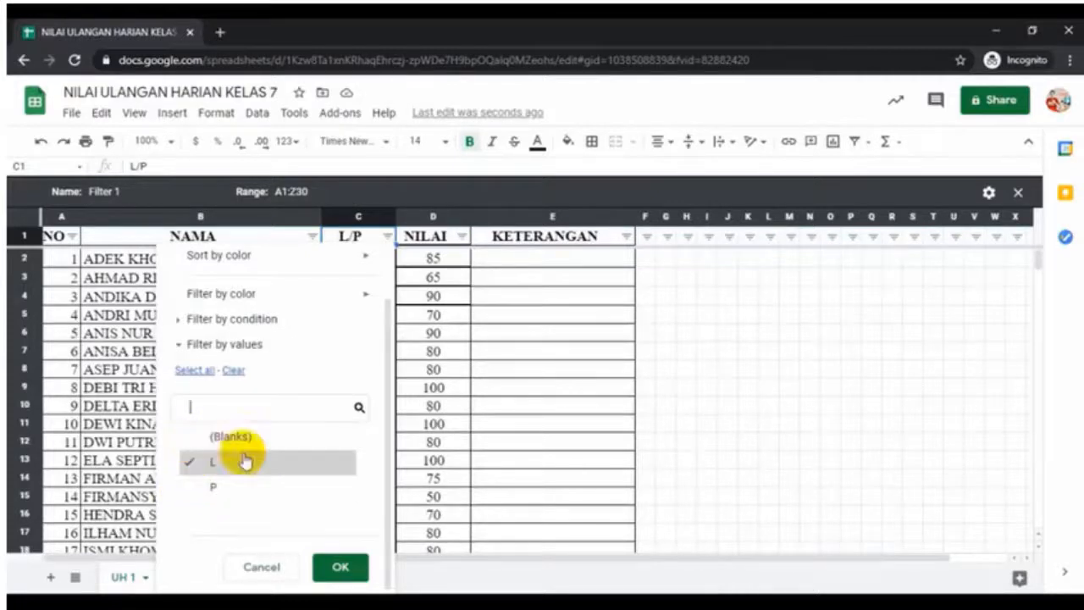
left_click(338, 567)
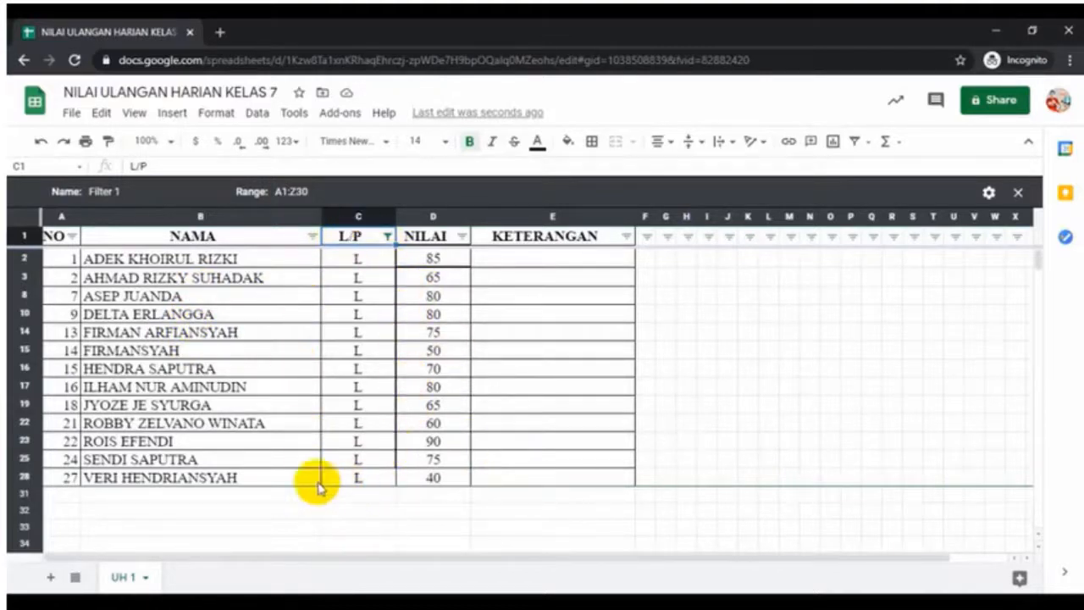
left_click(387, 237)
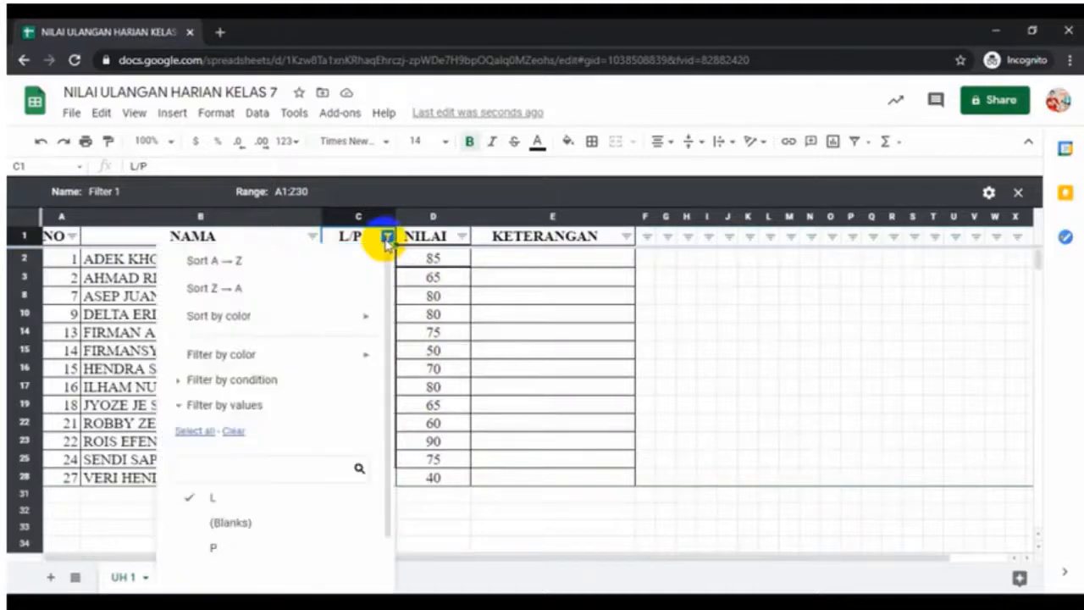
Re-tick (Blanks) and P in the L/P filter so every student shows again
left_click(199, 523)
left_click(195, 547)
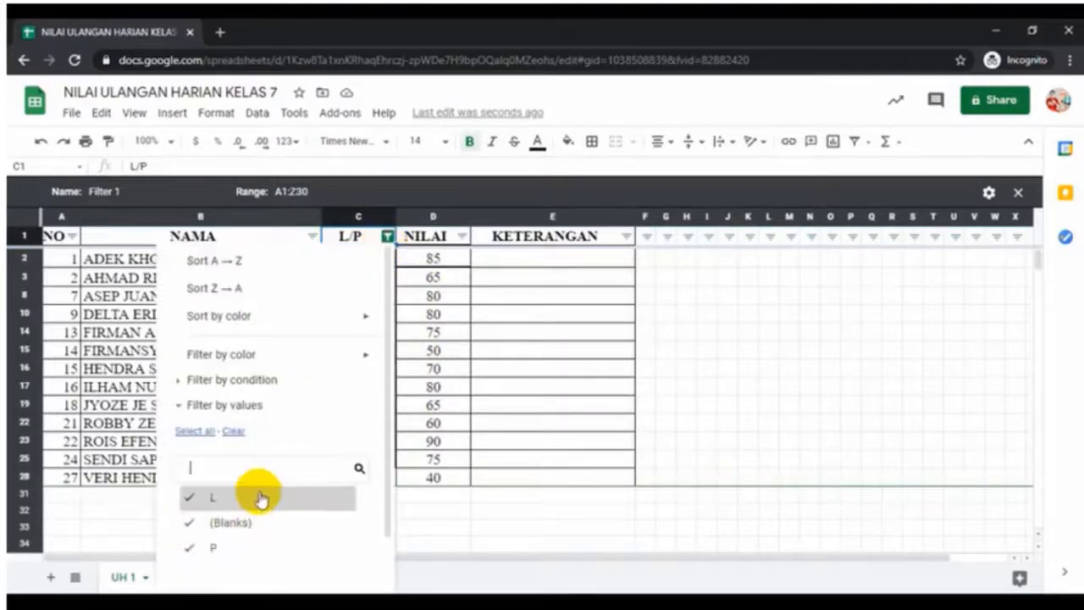
scroll(261, 500, "down", 2)
left_click(331, 567)
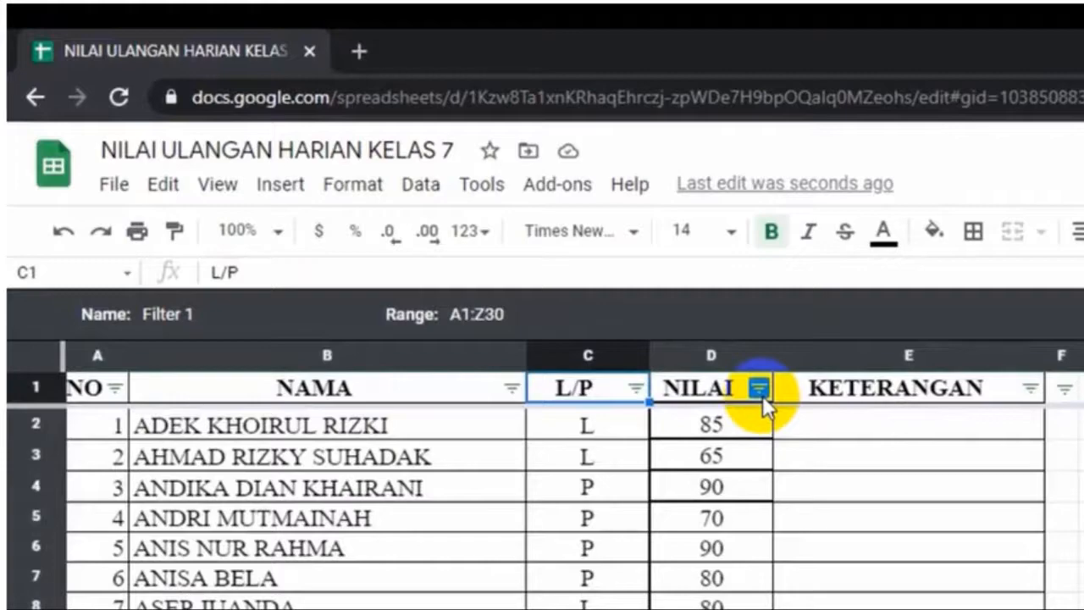
Bring up the NILAI column's filter-by-values menu
left_click(760, 386)
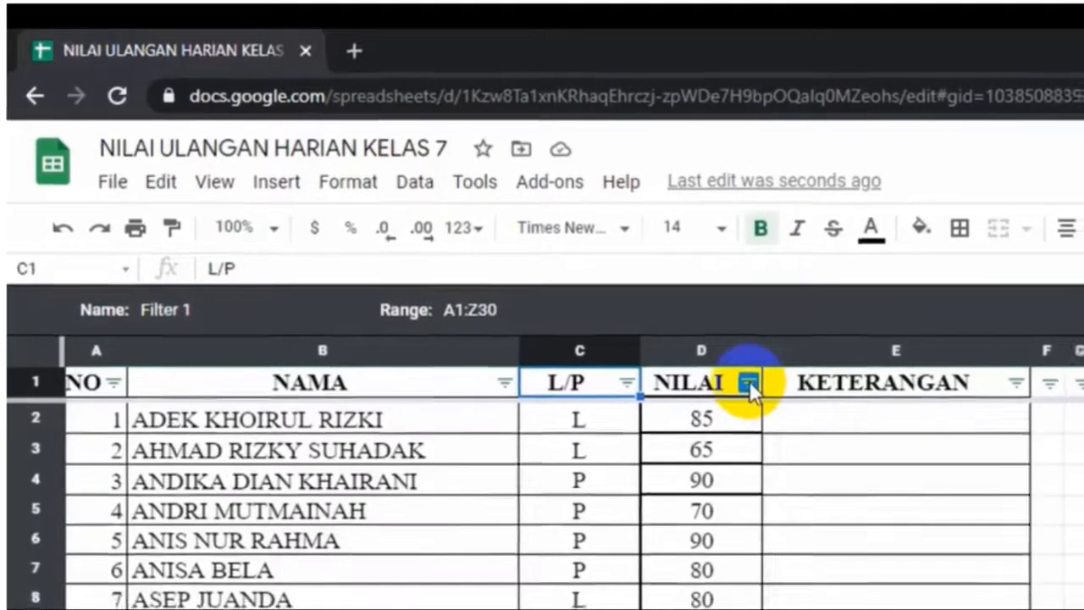
left_click(760, 386)
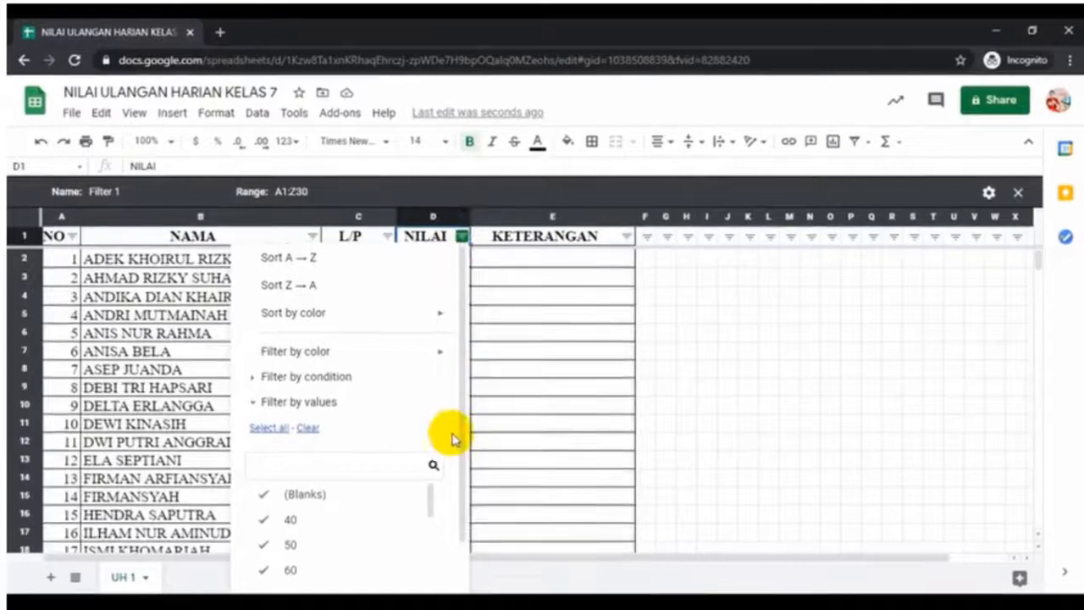
scroll(452, 438, "down", 1)
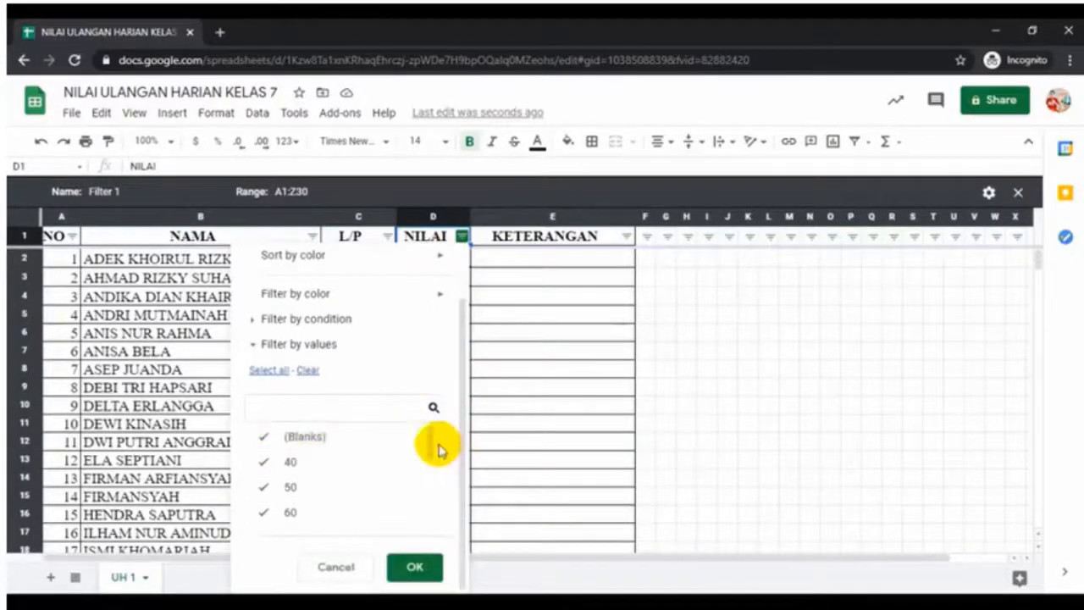
Untick (Blanks), 40, 50, 60 and 65 in the NILAI filter, leaving scores 70–100
mouse_move(431, 441)
left_mouse_down()
mouse_move(426, 515)
mouse_move(434, 439)
left_mouse_up()
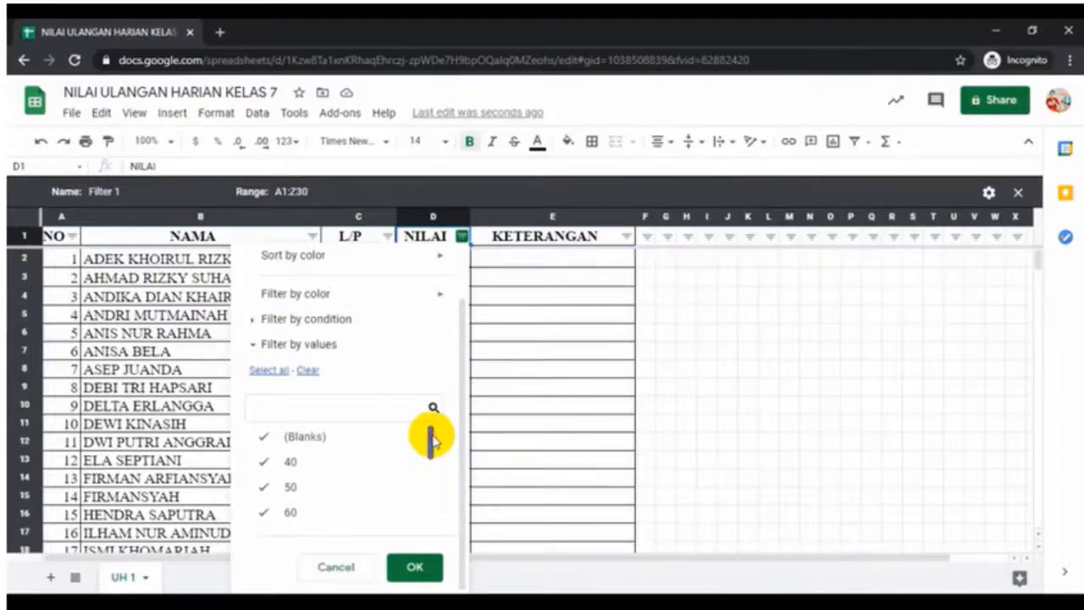
left_click(268, 439)
left_click(266, 464)
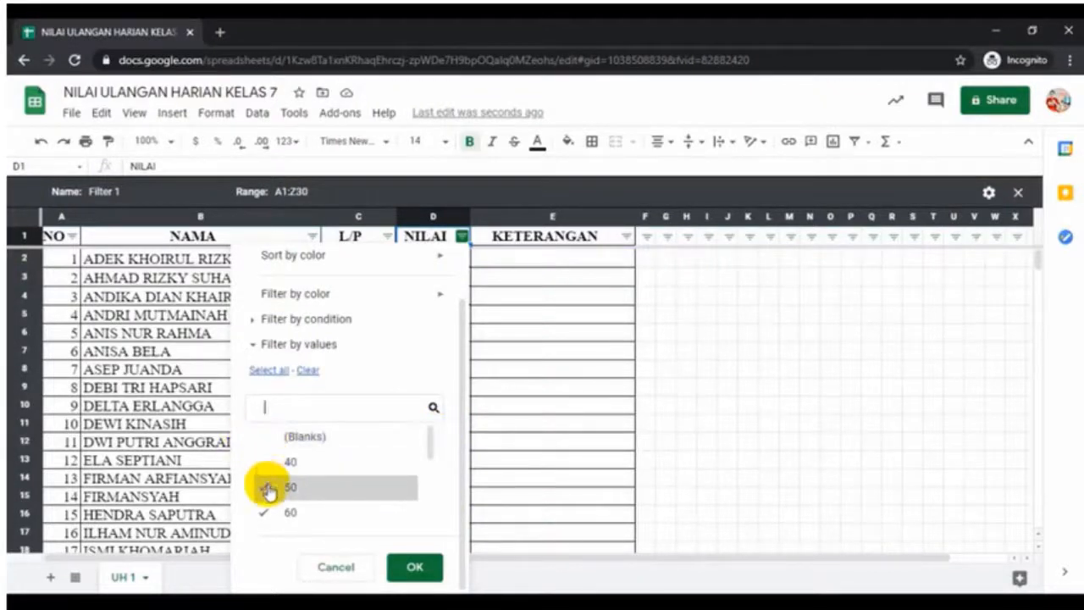
left_click(268, 488)
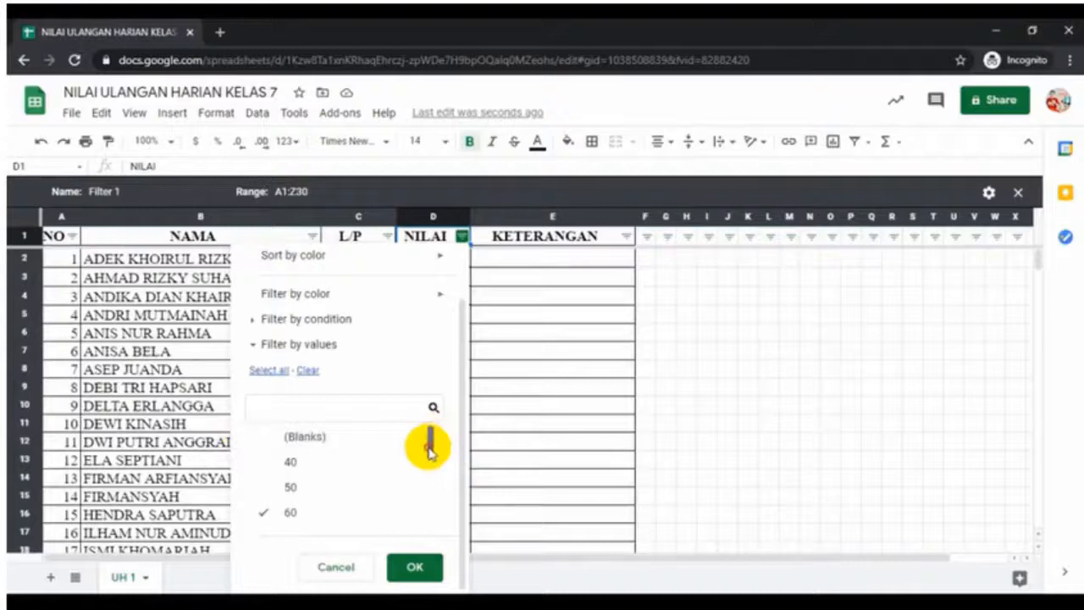
left_click_drag(426, 443, 428, 465)
left_click(260, 450)
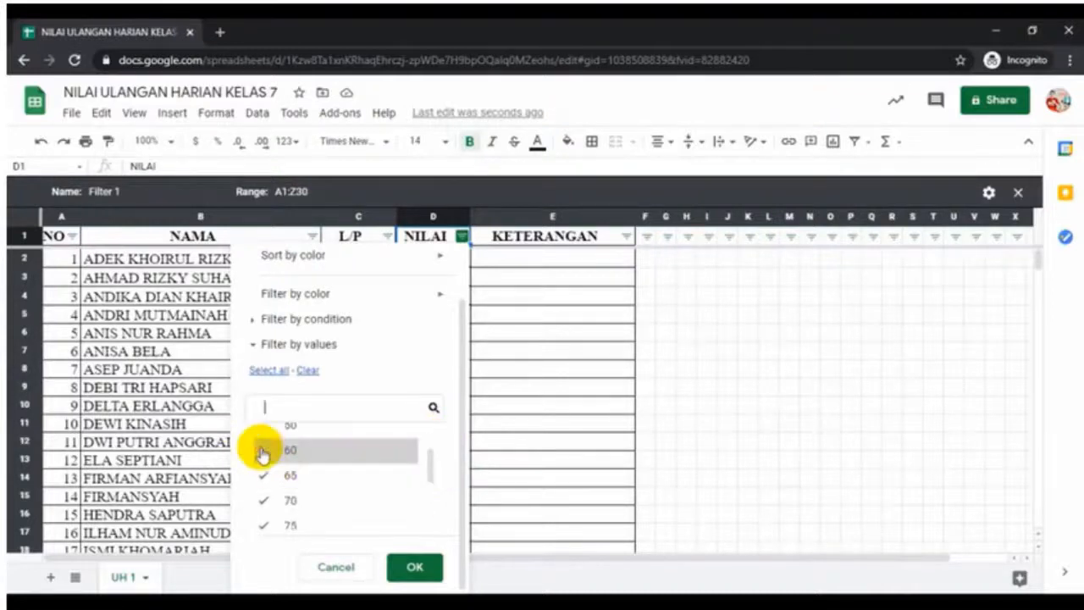
left_click(261, 474)
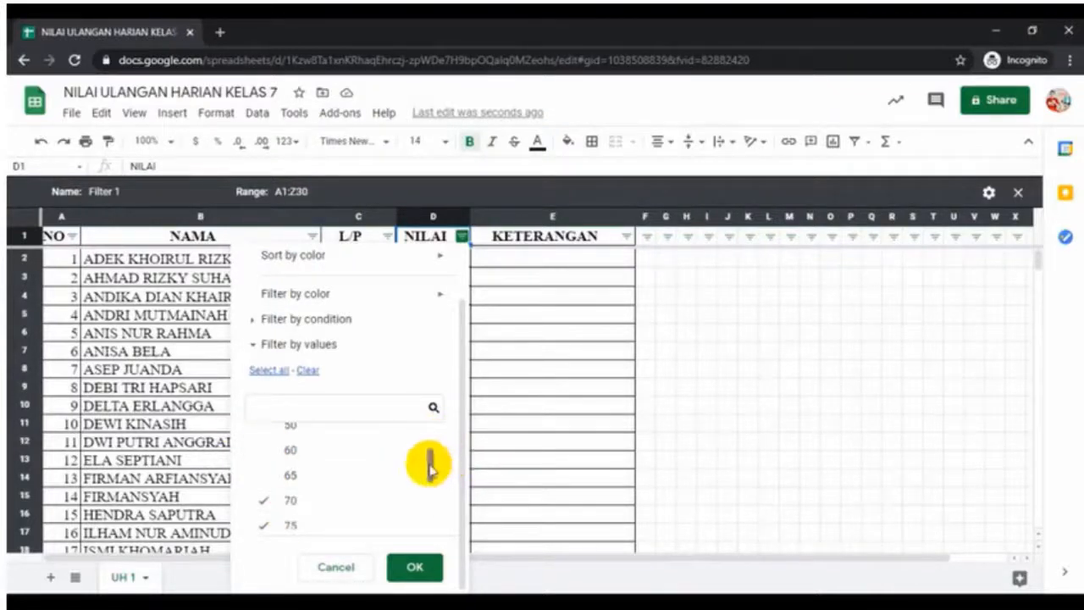
left_click_drag(431, 459, 429, 515)
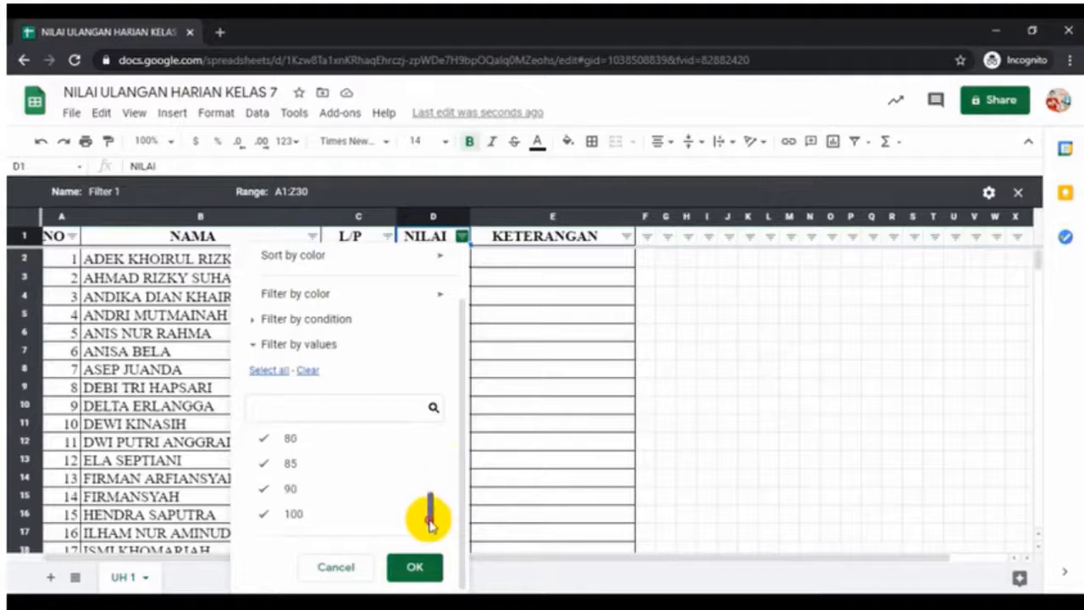
left_click(423, 569)
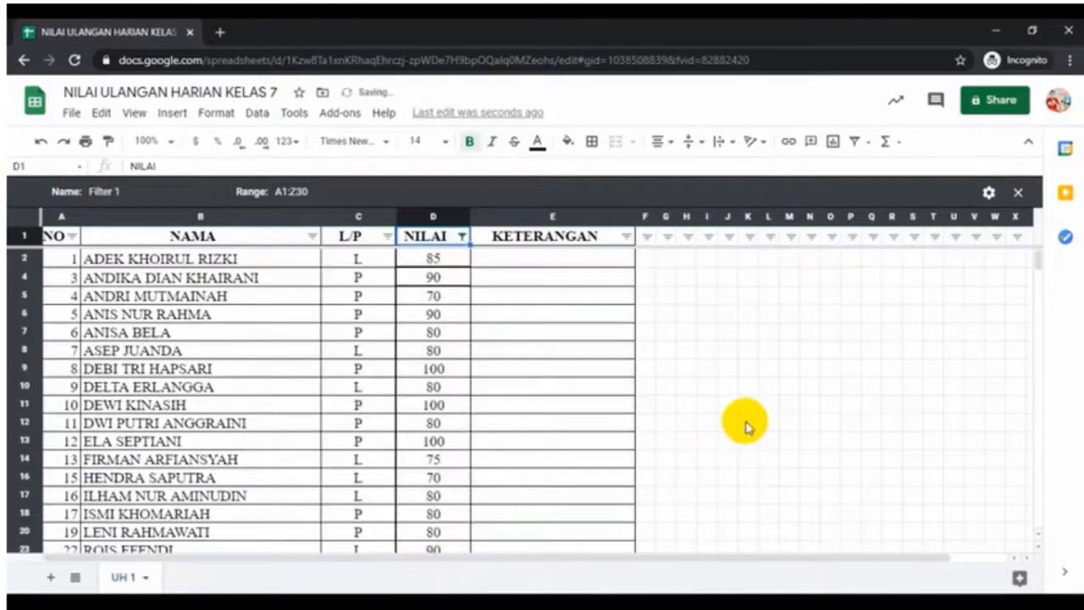
scroll(444, 305, "down", 3)
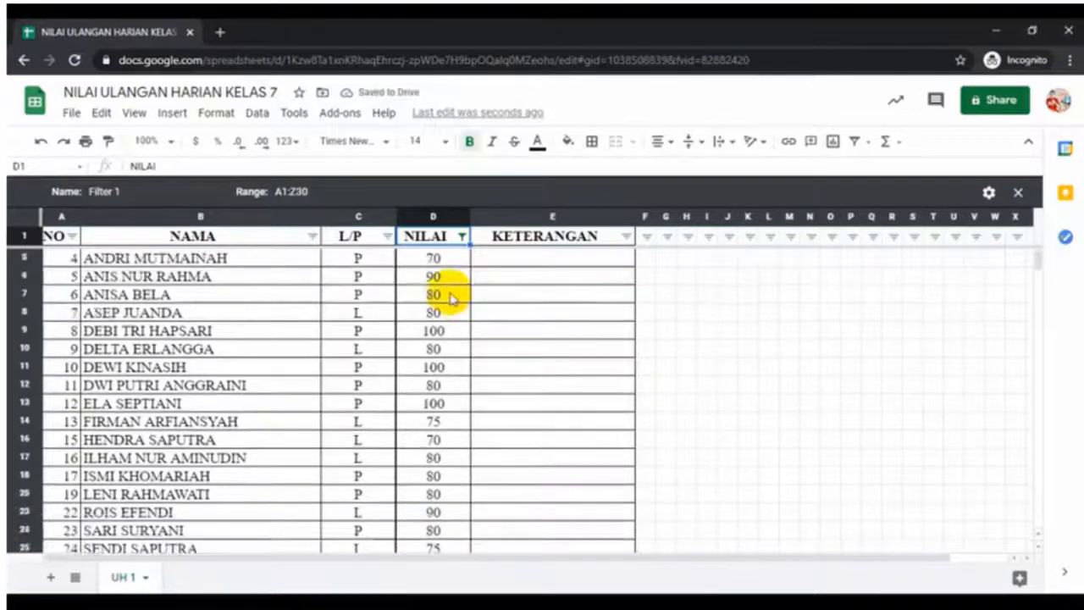
scroll(477, 474, "up", 3)
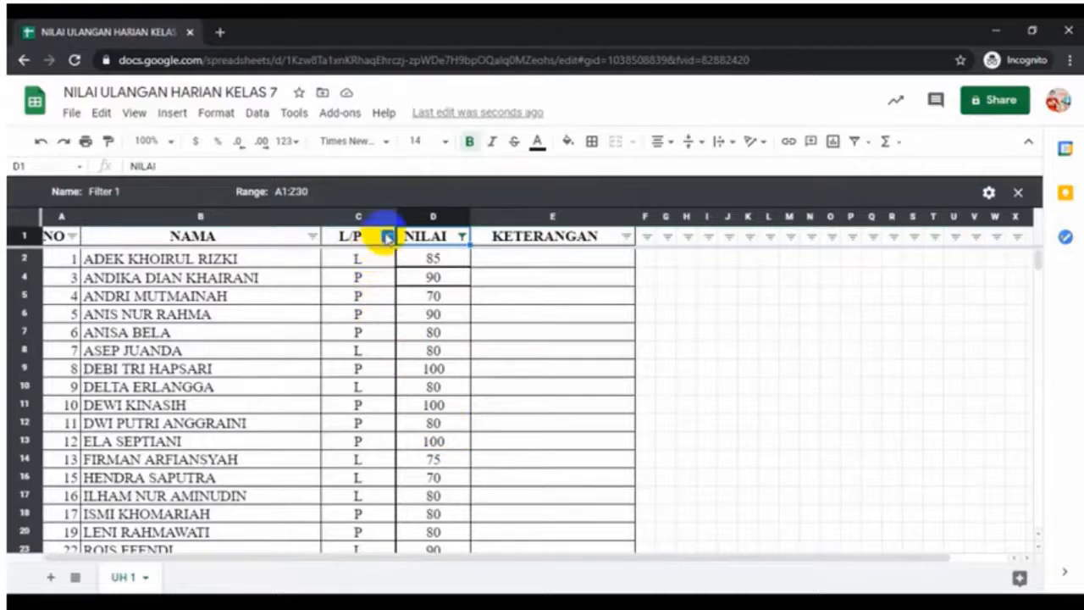
Untick L in the L/P filter so only P students scoring 70+ remain
left_click(386, 241)
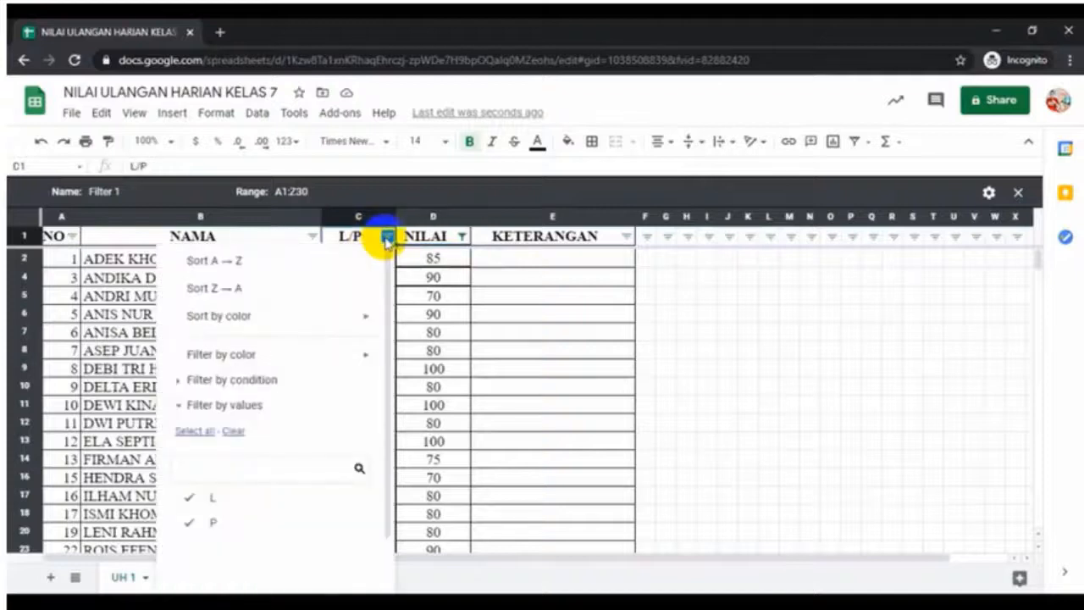
left_click(189, 497)
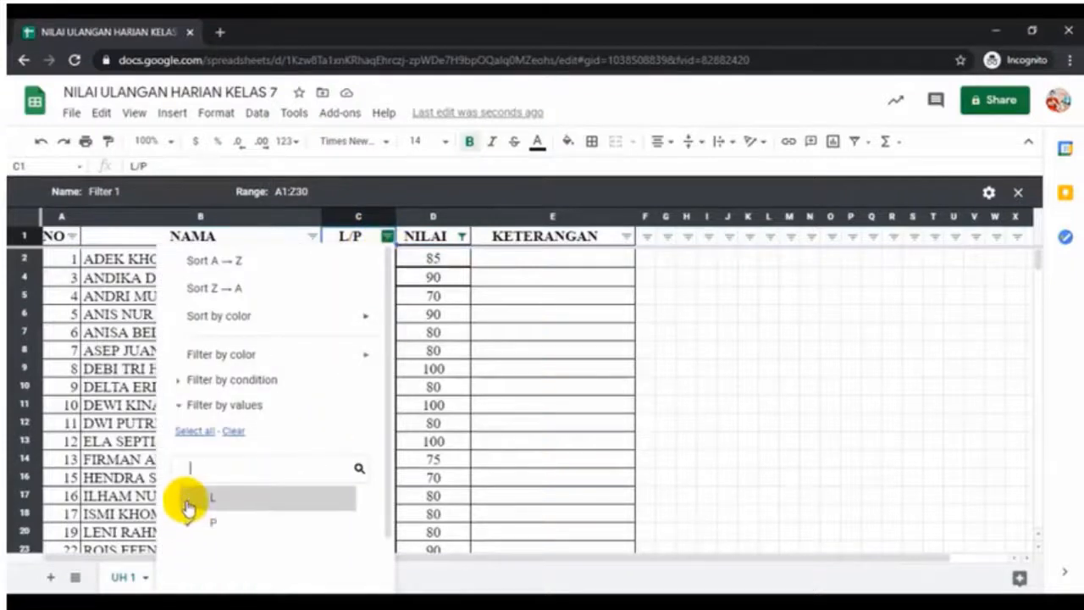
scroll(296, 499, "down", 2)
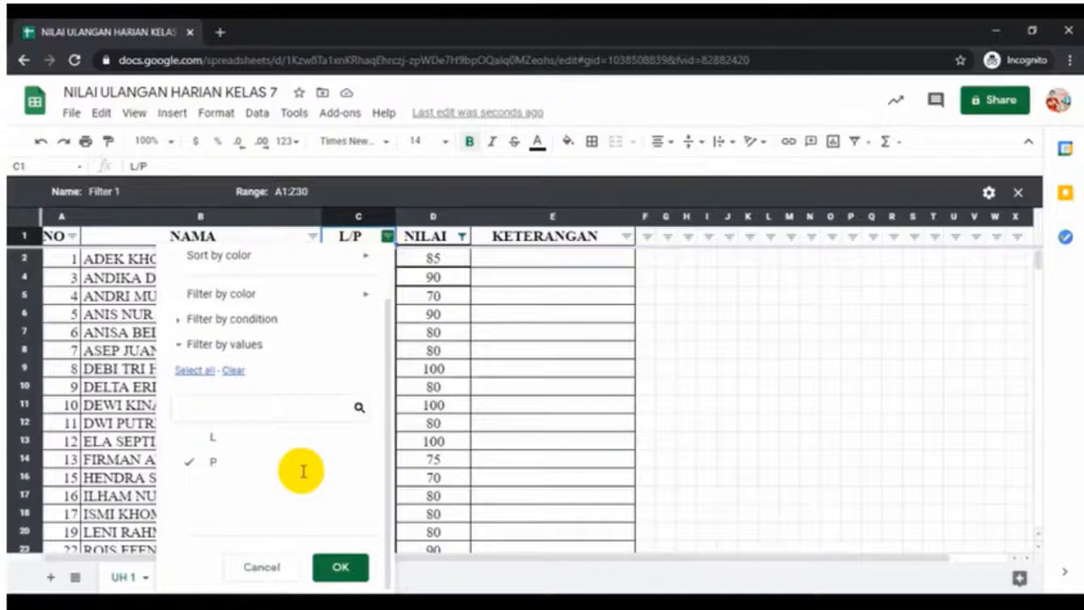
left_click(340, 568)
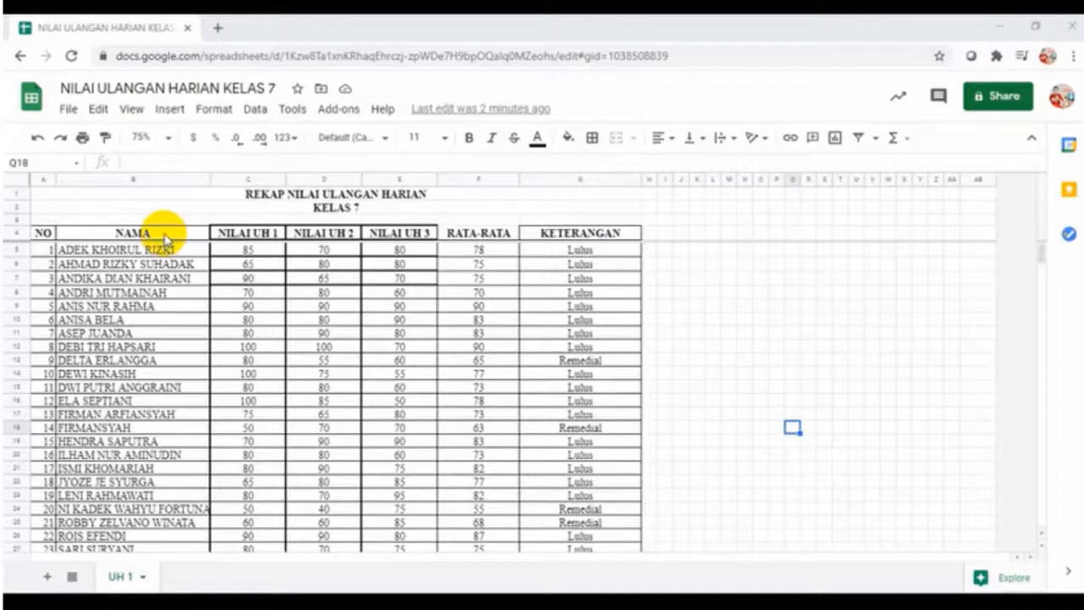
Select the NAMA names B4:B31 and Ctrl-add the RATA-RATA averages F4:F31
left_click_drag(165, 233, 165, 510)
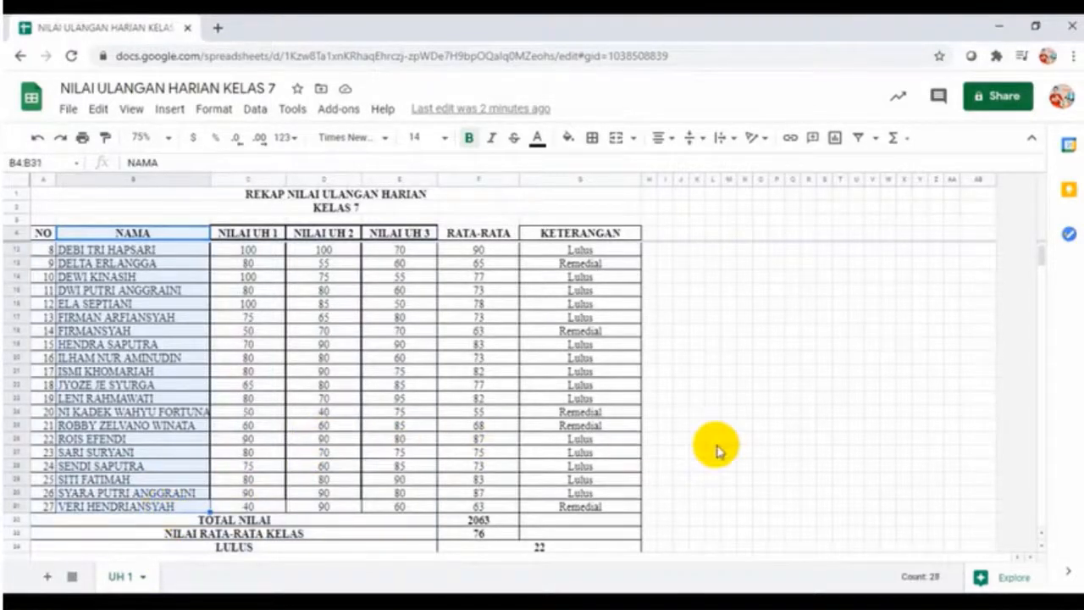
scroll(715, 451, "up", 3)
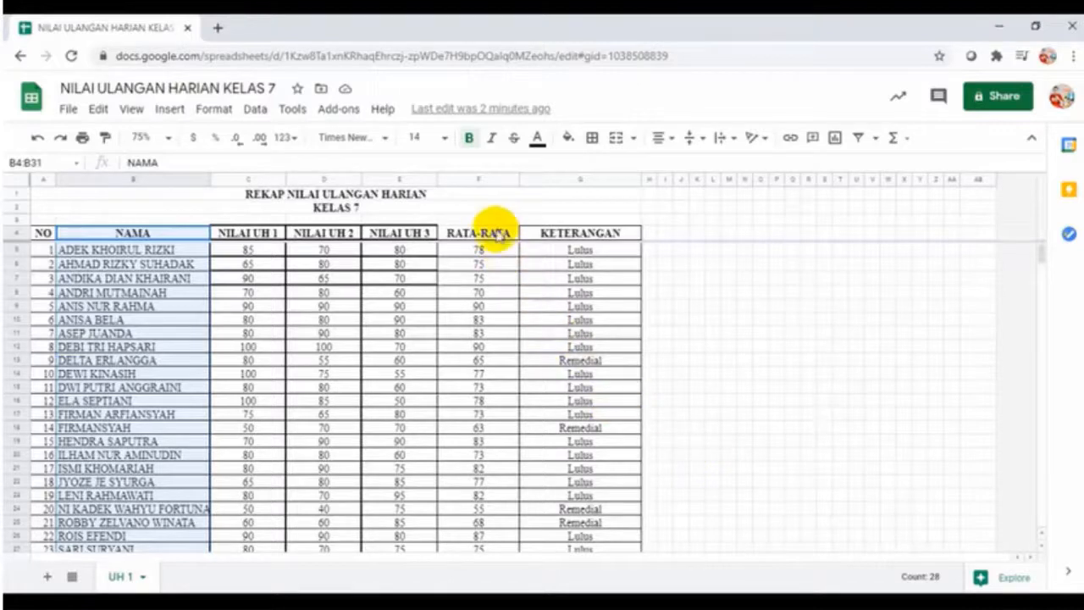
left_click_drag(497, 234, 483, 491)
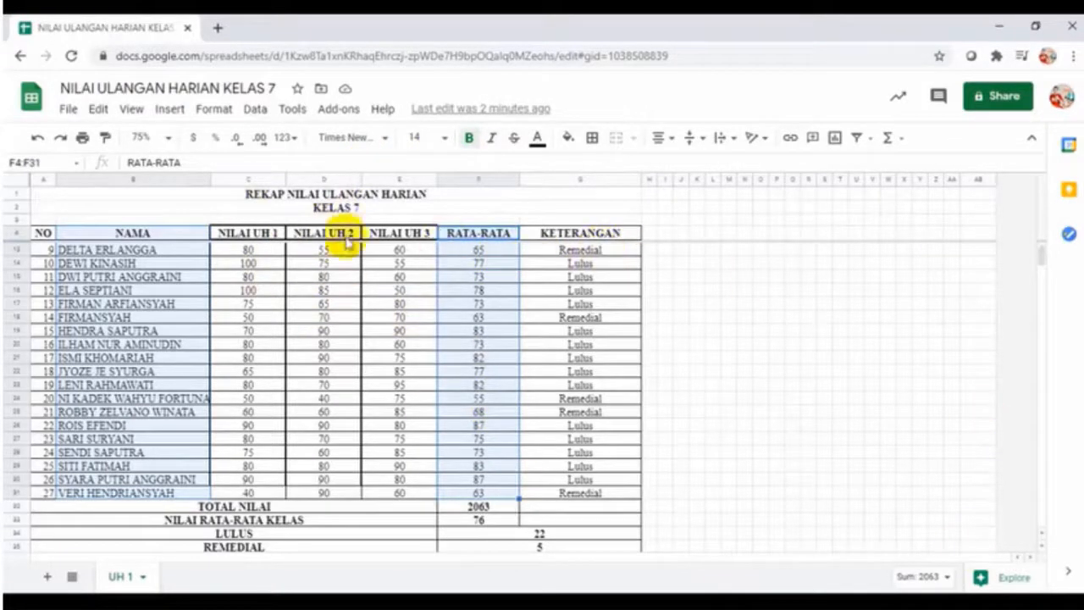
Insert a chart from the selected data and resize it so KETERANGAN stays uncovered
left_click(169, 108)
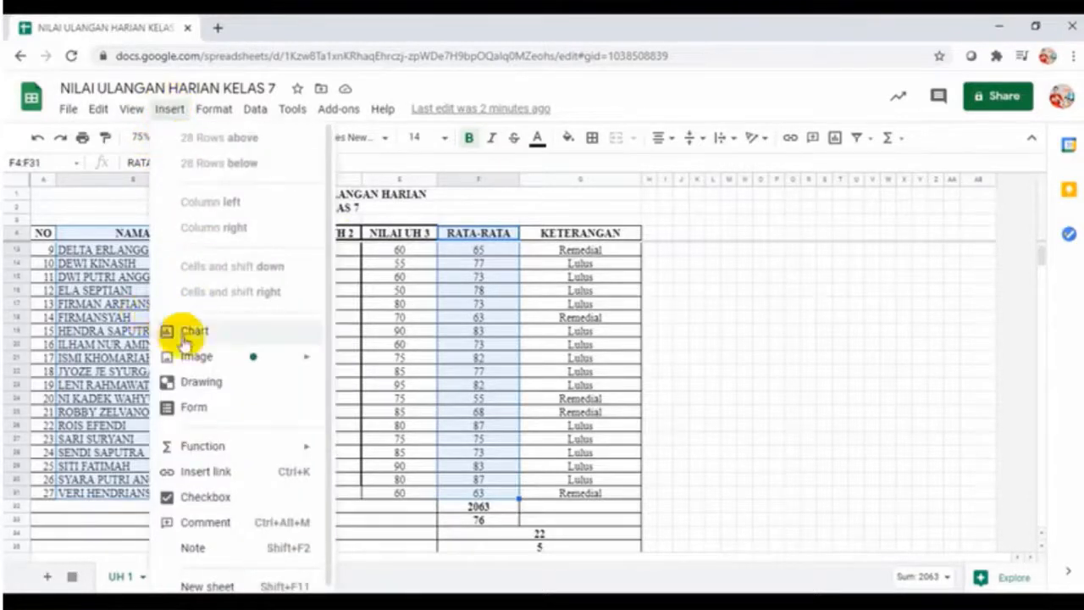
left_click(186, 333)
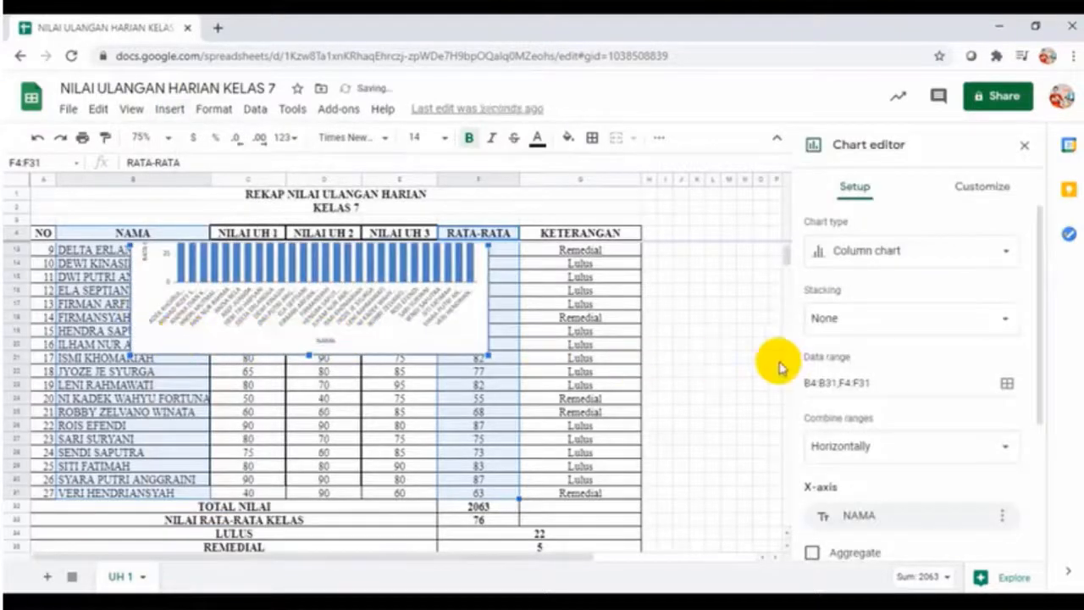
scroll(693, 395, "up", 3)
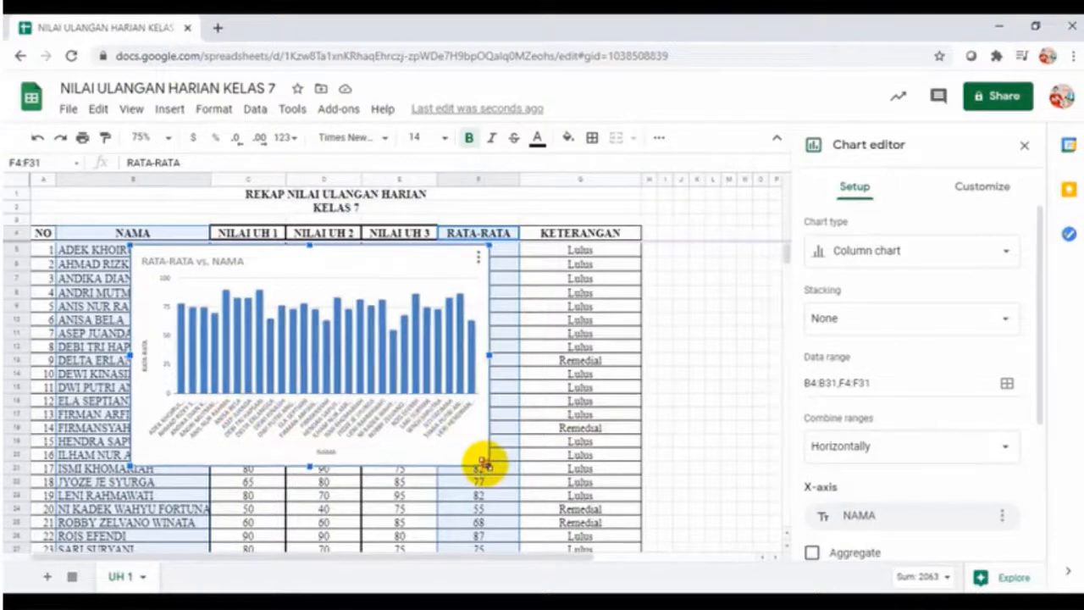
left_click_drag(486, 462, 569, 531)
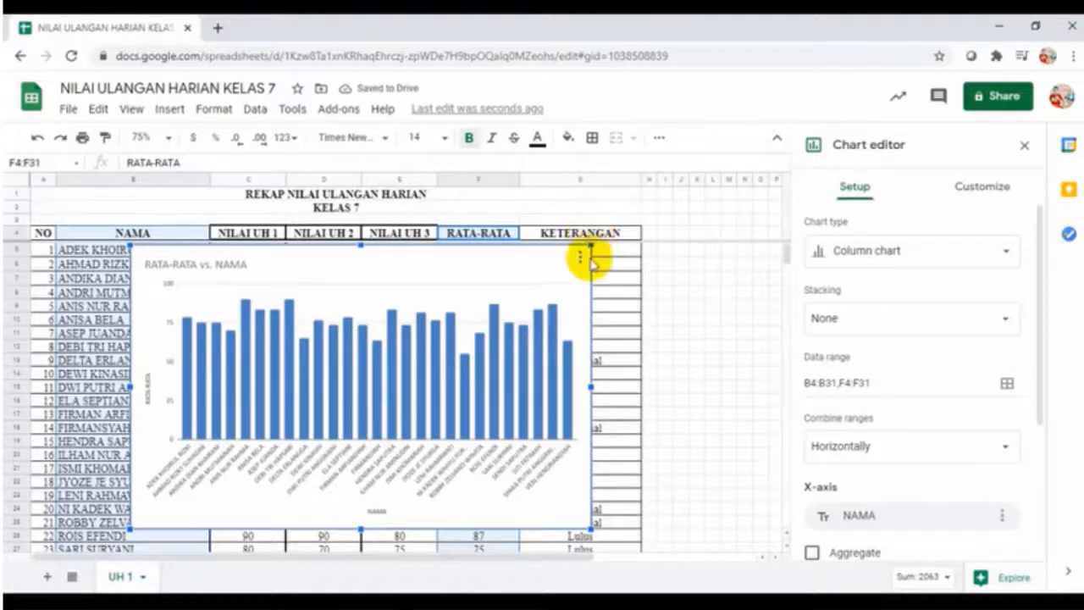
mouse_move(584, 242)
left_mouse_down()
mouse_move(426, 320)
mouse_move(551, 249)
mouse_move(581, 242)
mouse_move(592, 256)
left_mouse_up()
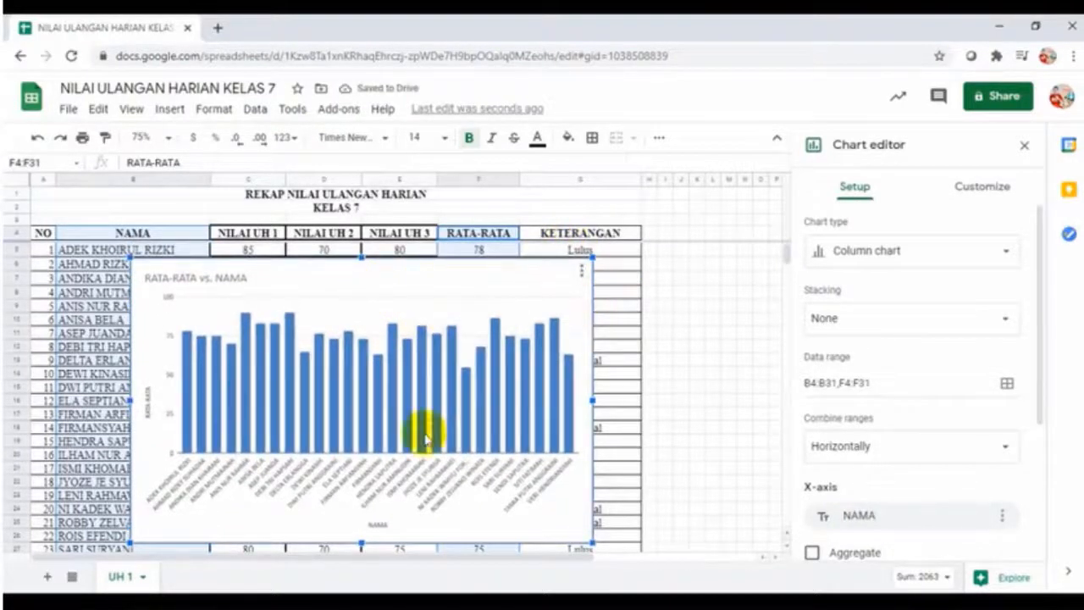
Drag the chart down until it sits below the recap table
left_click(323, 520)
left_click_drag(323, 520, 304, 586)
scroll(339, 455, "down", 2)
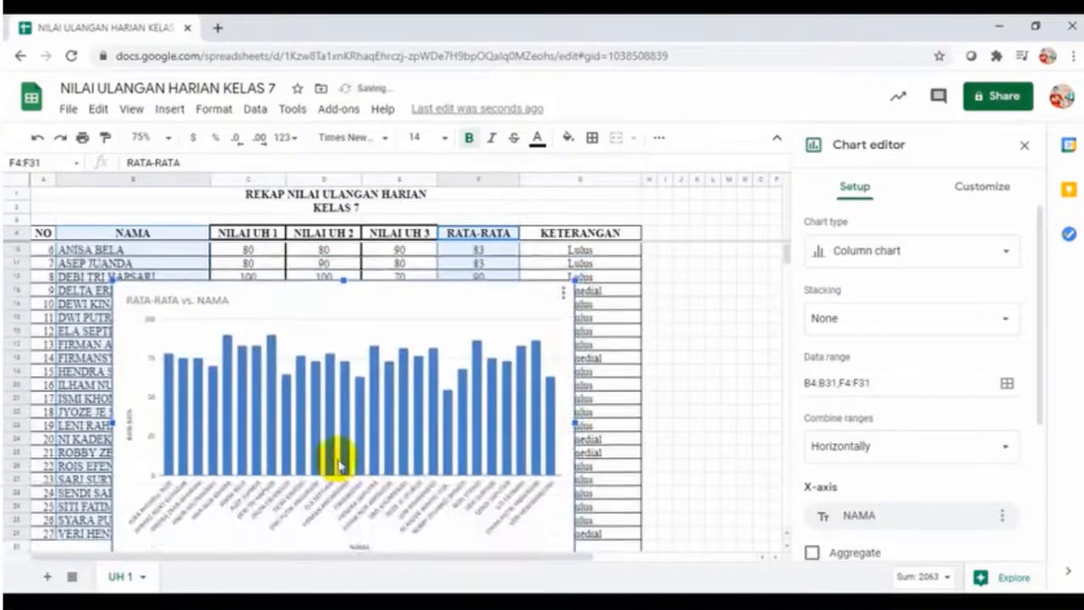
scroll(423, 297, "down", 2)
left_click_drag(394, 426, 382, 598)
scroll(435, 479, "down", 1)
scroll(476, 361, "down", 1)
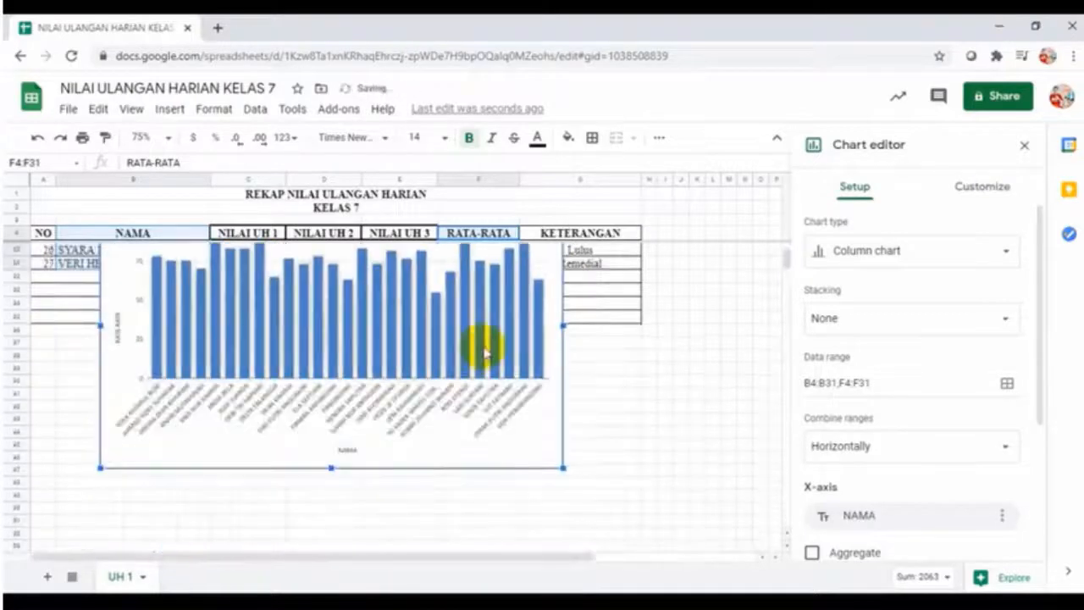
left_click_drag(452, 451, 448, 551)
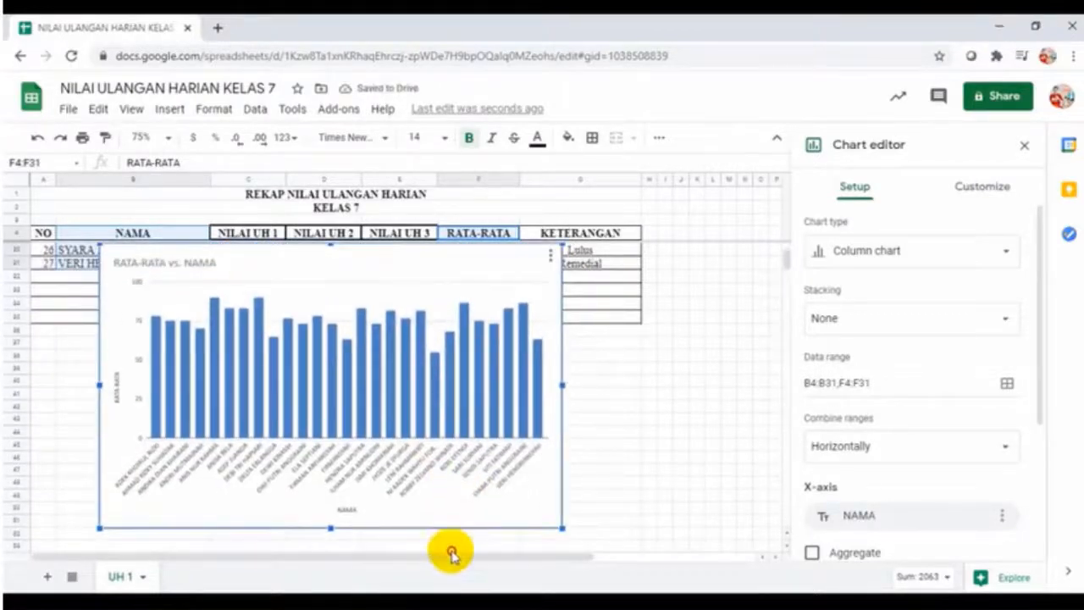
scroll(547, 380, "down", 1)
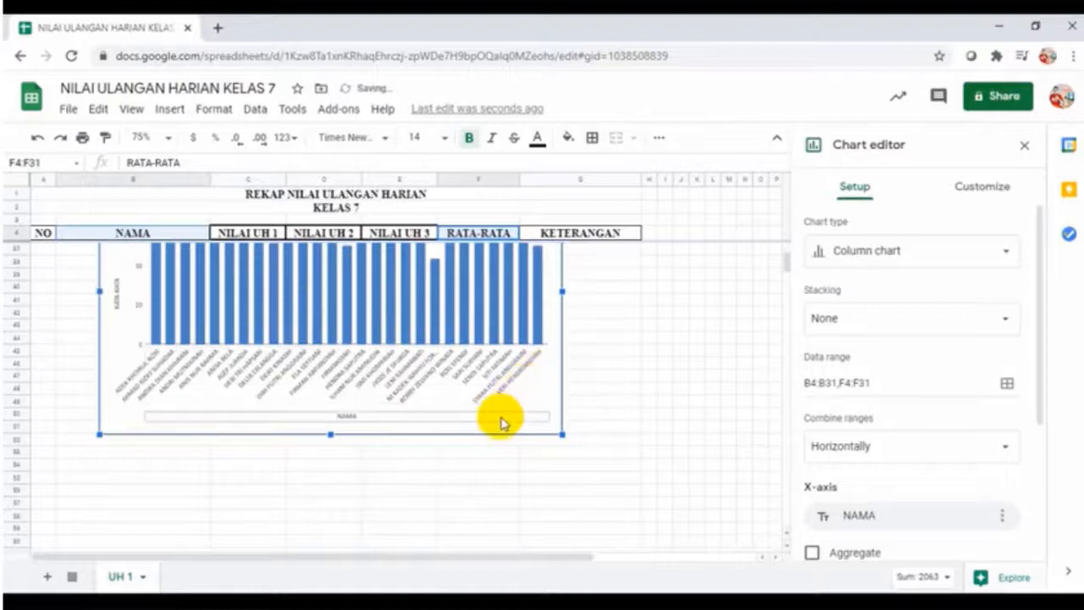
left_click_drag(501, 418, 488, 555)
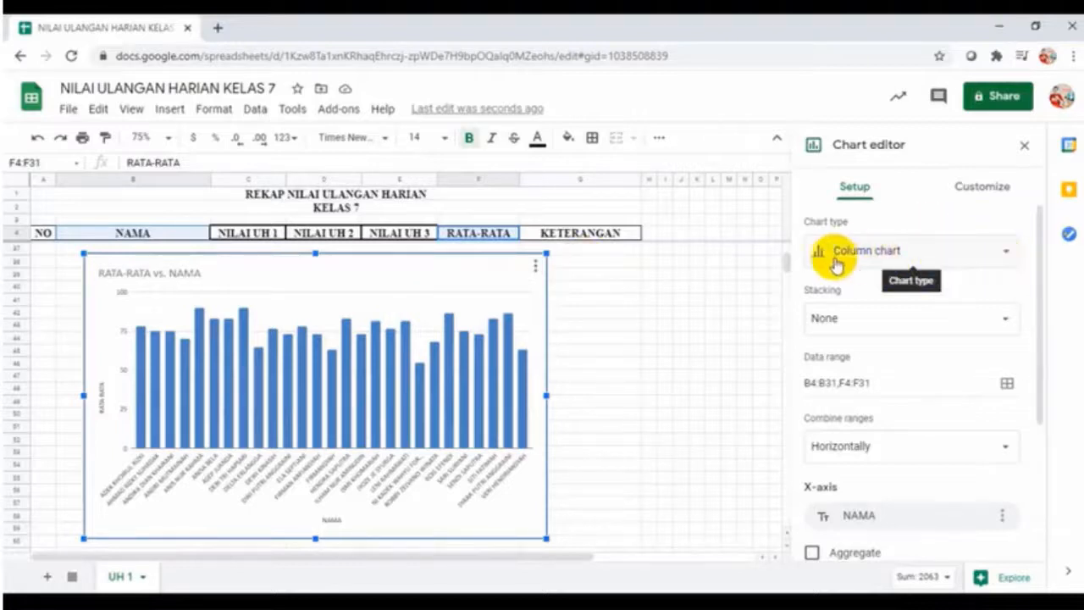
Browse the chart type list but keep Column chart for RATA-RATA vs. NAMA
left_click(1010, 256)
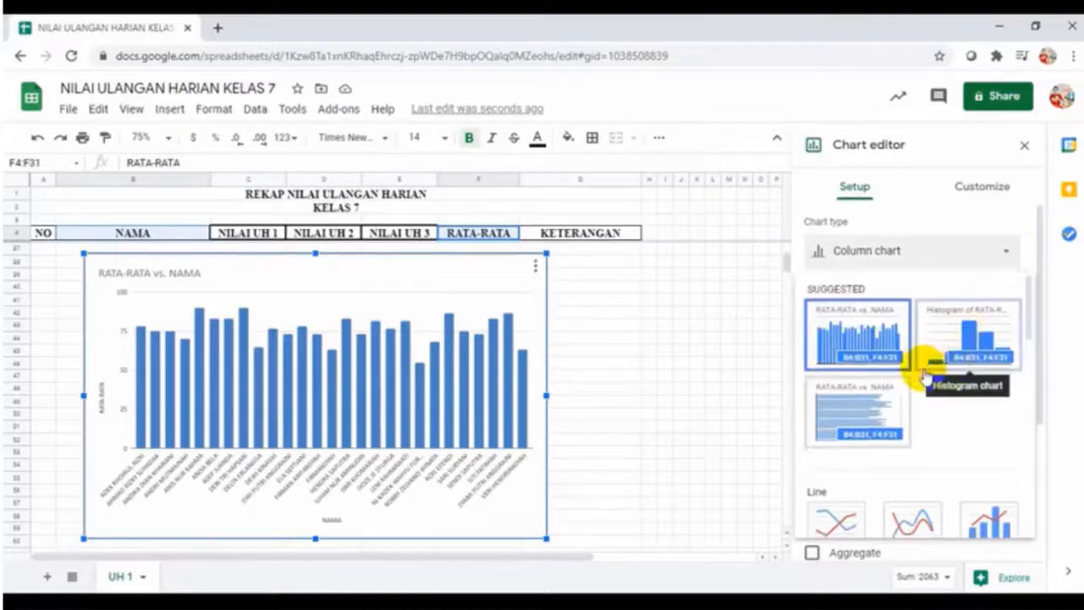
scroll(926, 373, "down", 2)
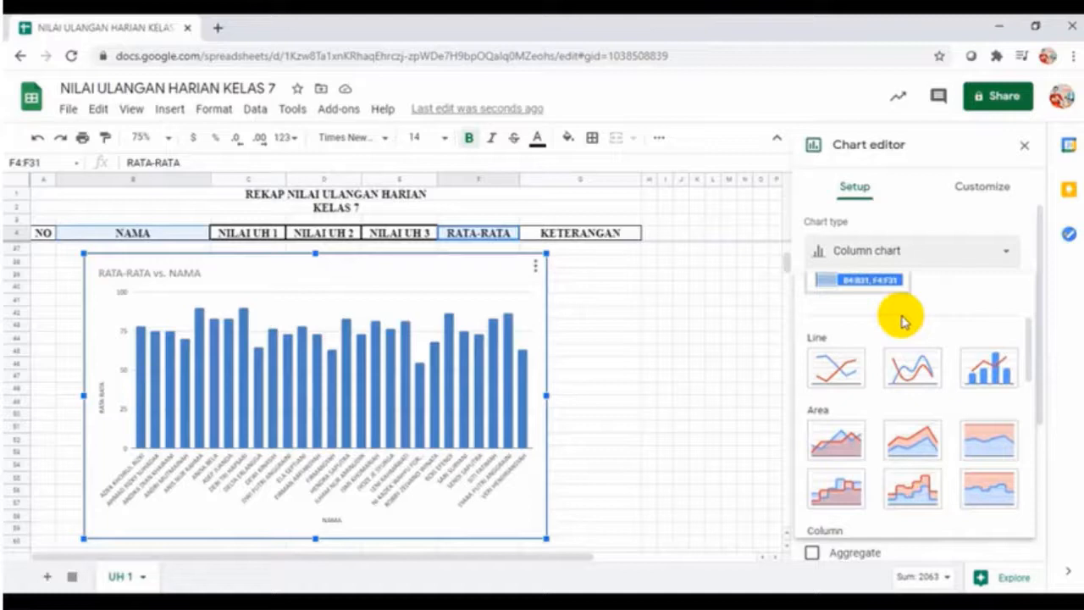
scroll(897, 322, "down", 8)
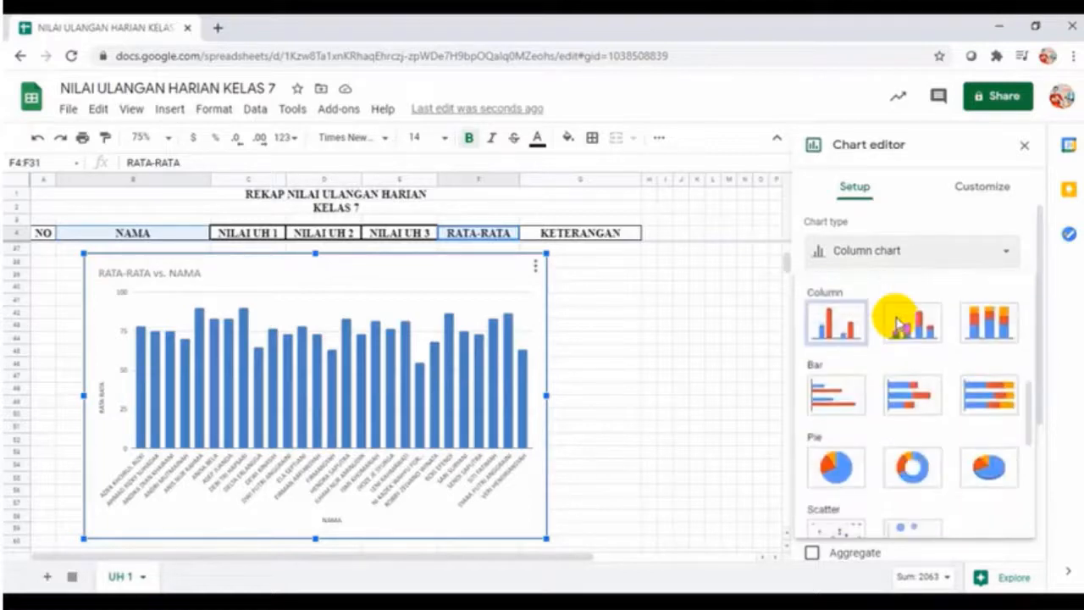
scroll(907, 449, "down", 2)
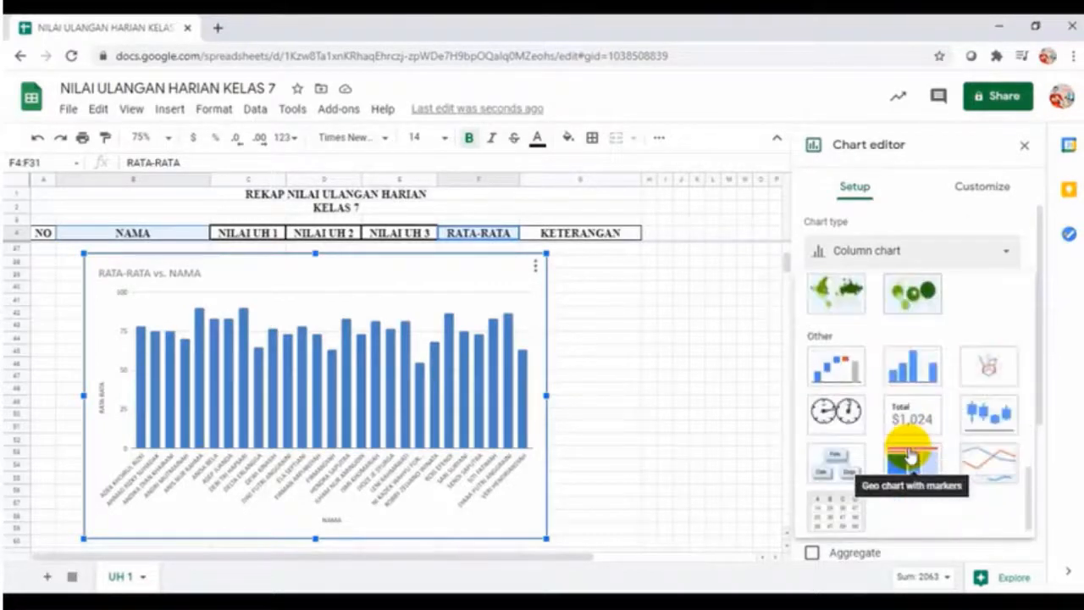
scroll(909, 455, "up", 4)
scroll(909, 455, "up", 5)
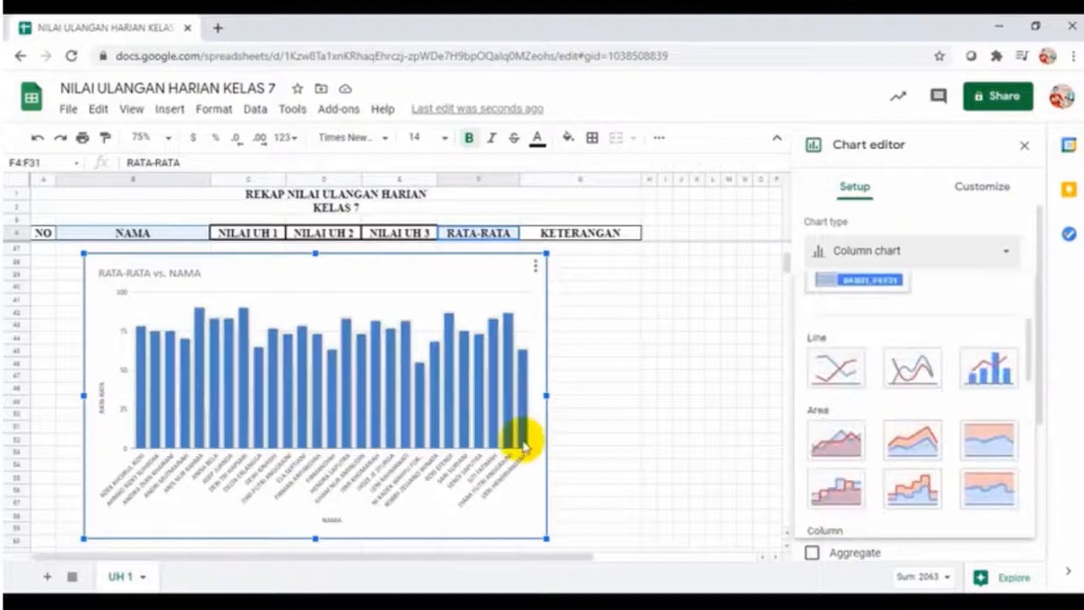
scroll(659, 373, "up", 3)
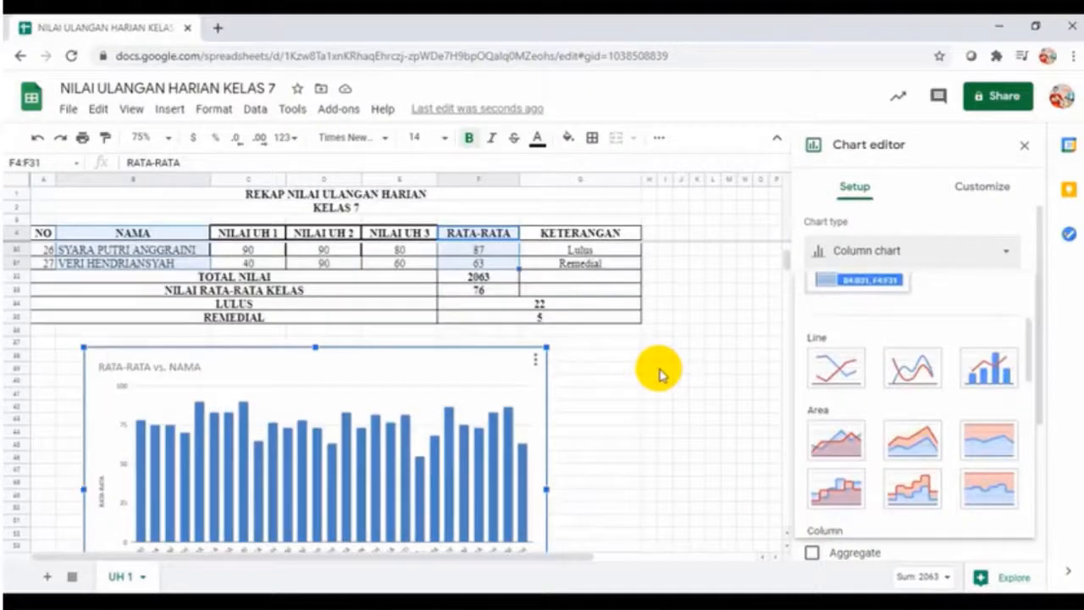
scroll(659, 373, "down", 1)
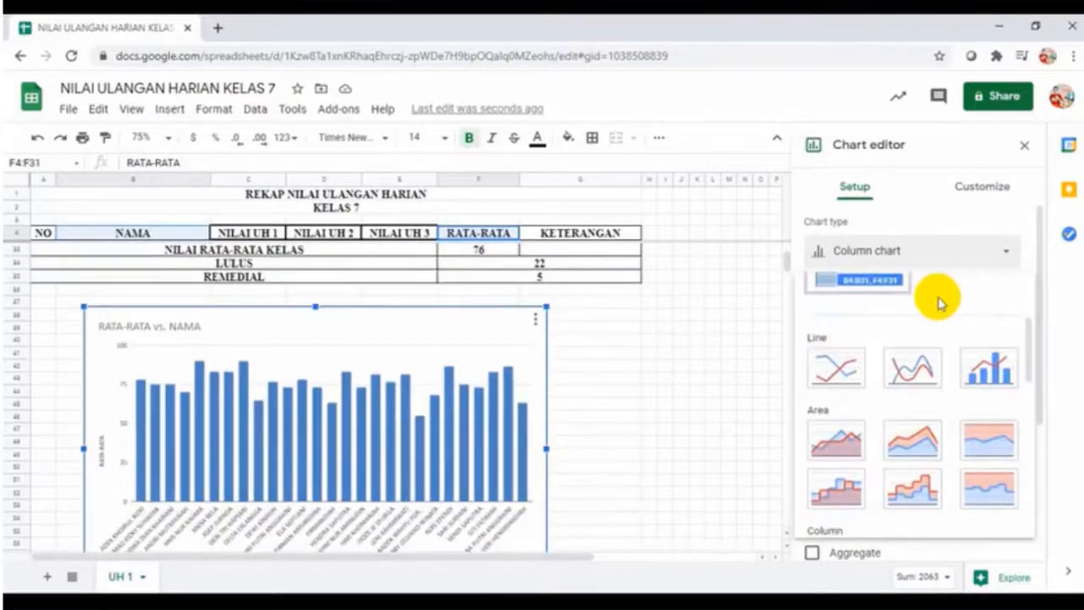
scroll(988, 305, "down", 5)
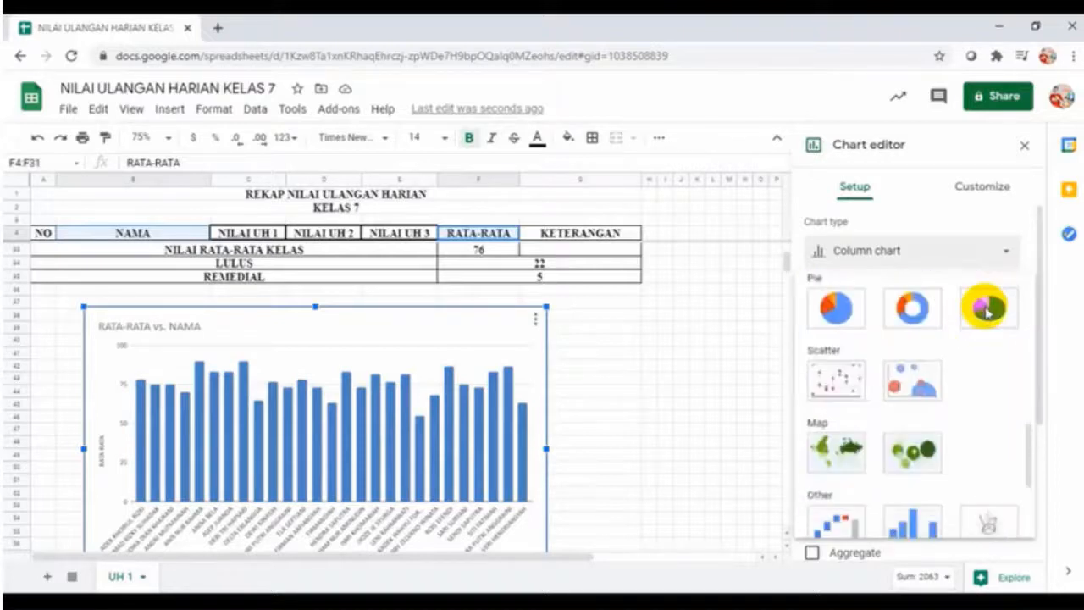
left_click(1013, 256)
scroll(944, 279, "down", 3)
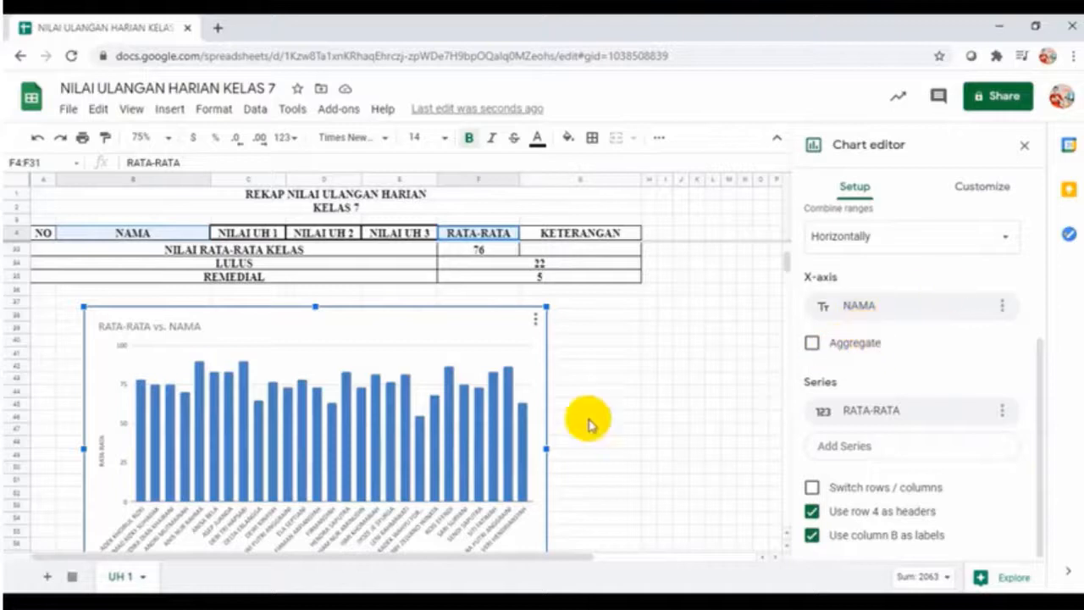
scroll(436, 500, "down", 1)
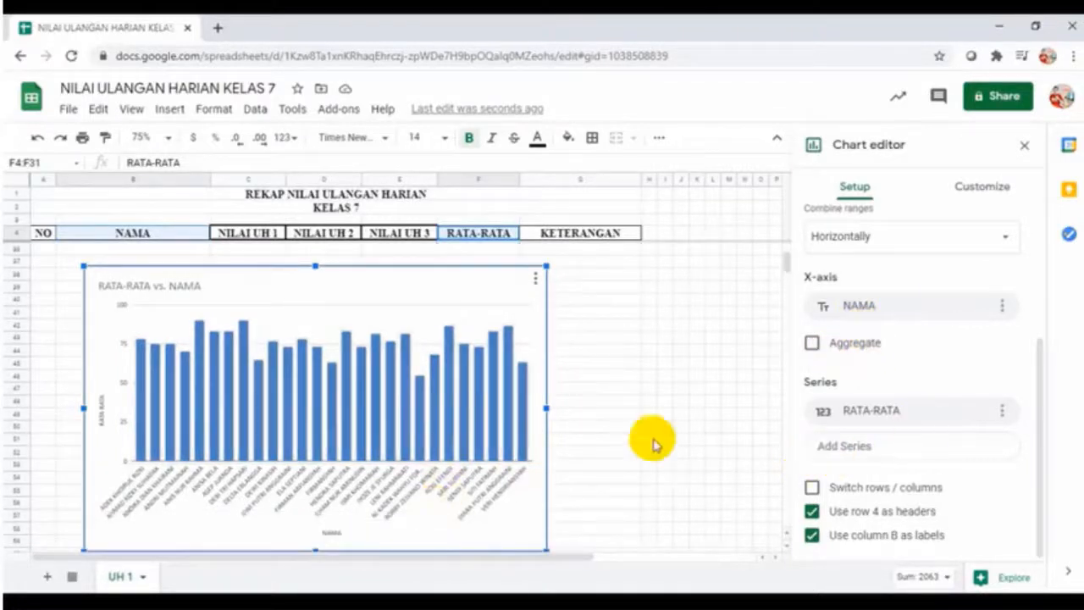
Set the chart background to white after trying grey, and the chart border to red
left_click(982, 188)
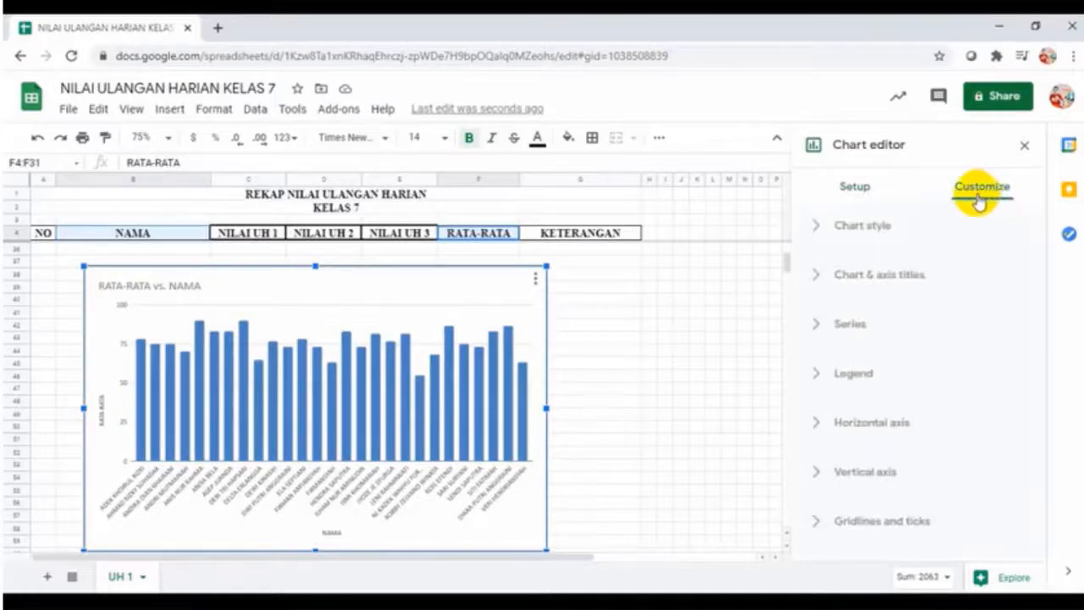
left_click(866, 227)
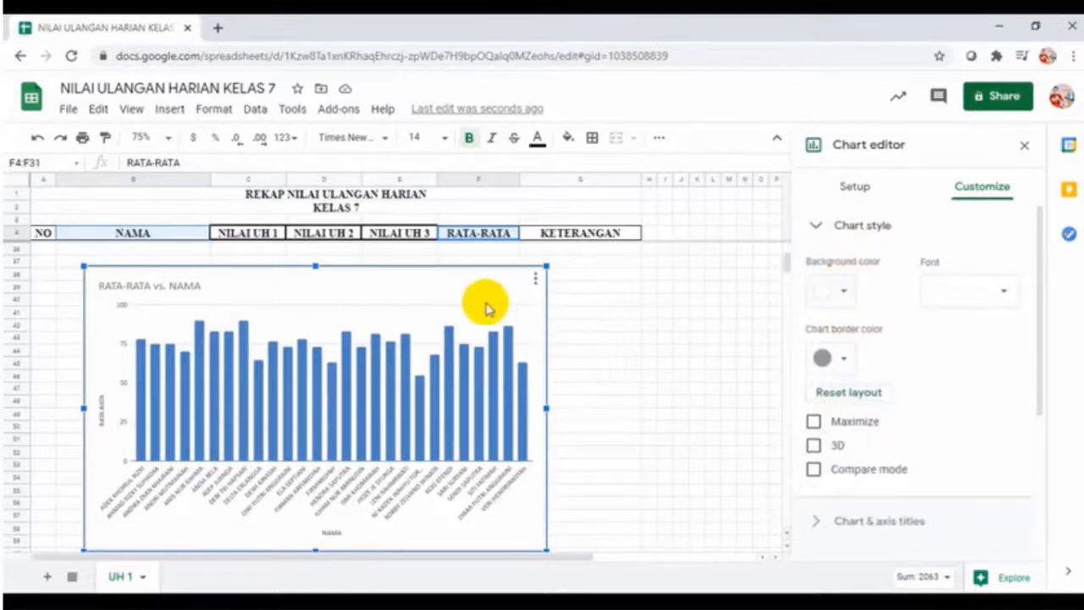
left_click(846, 295)
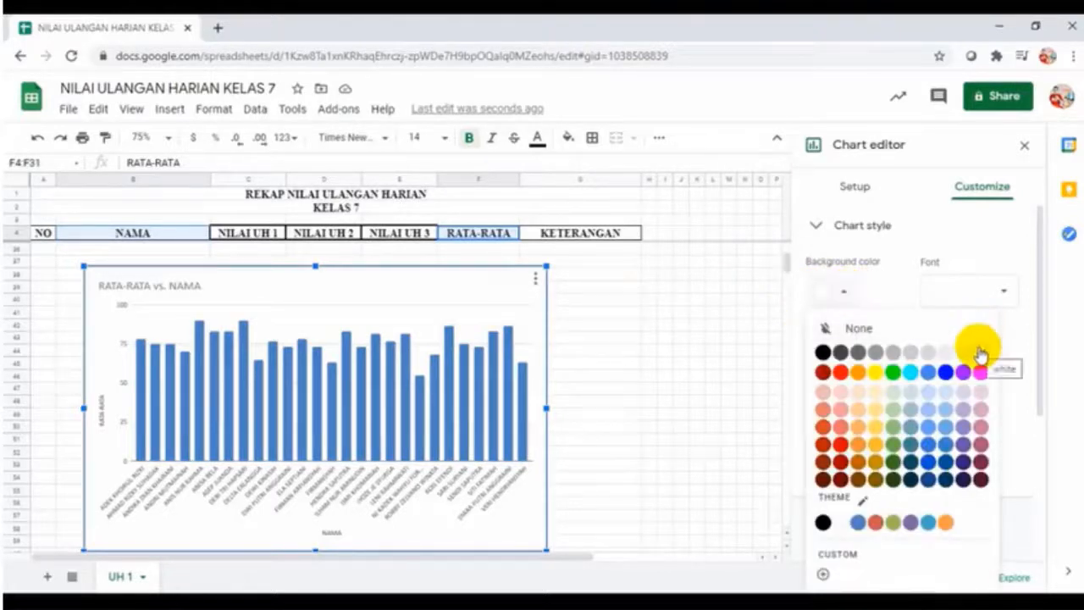
left_click(876, 353)
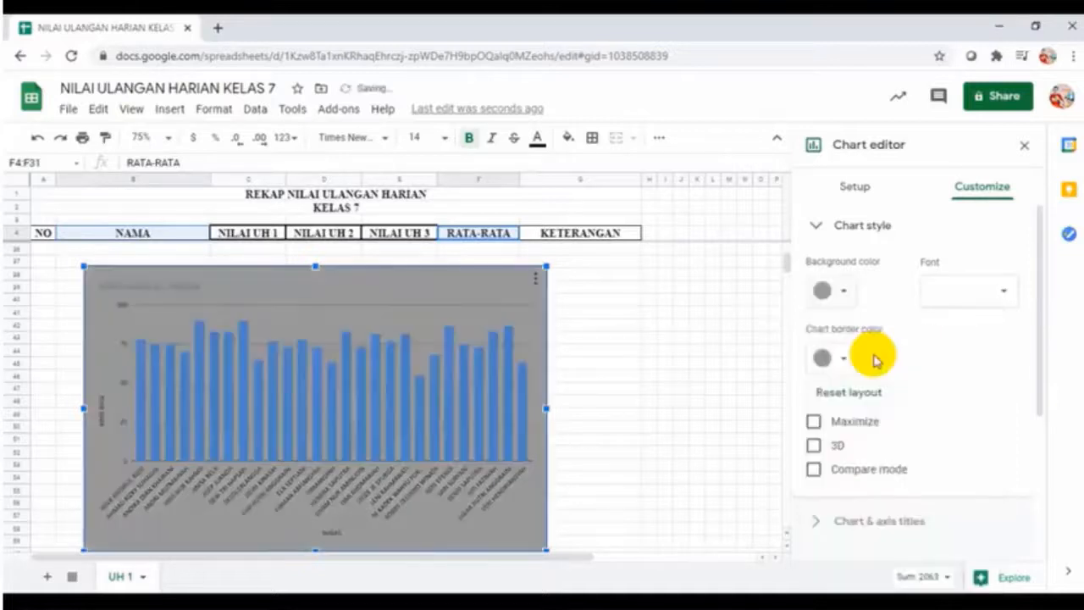
left_click(844, 294)
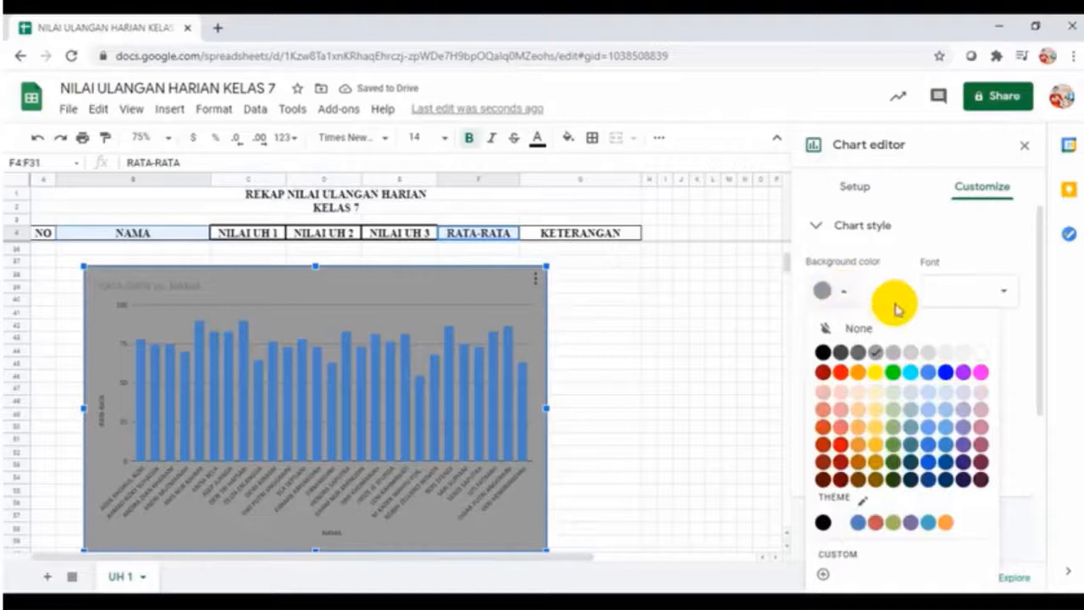
left_click(978, 356)
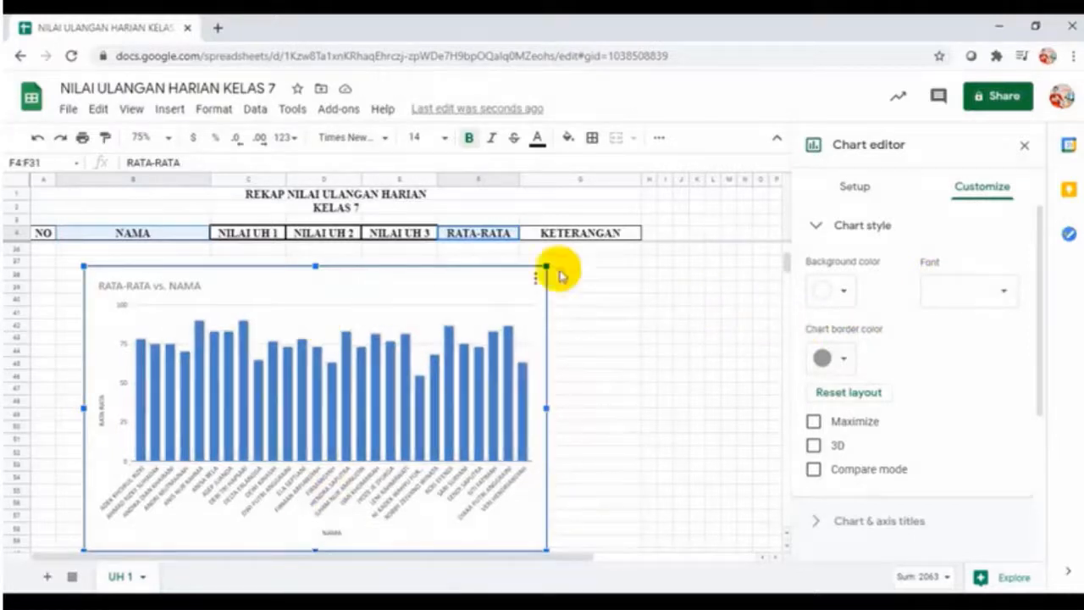
left_click(841, 359)
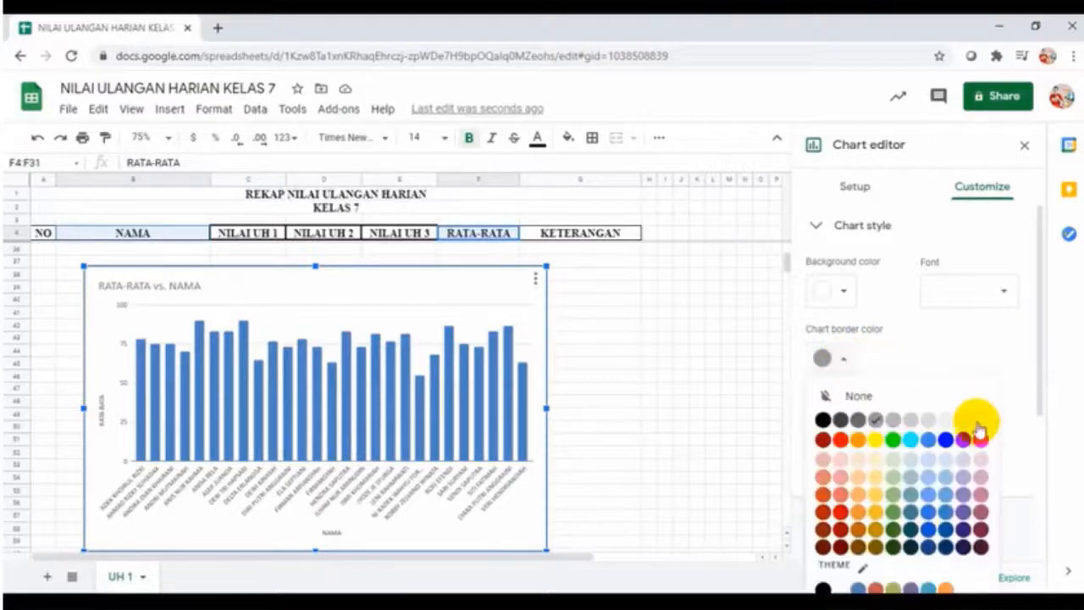
left_click(839, 442)
left_click(714, 416)
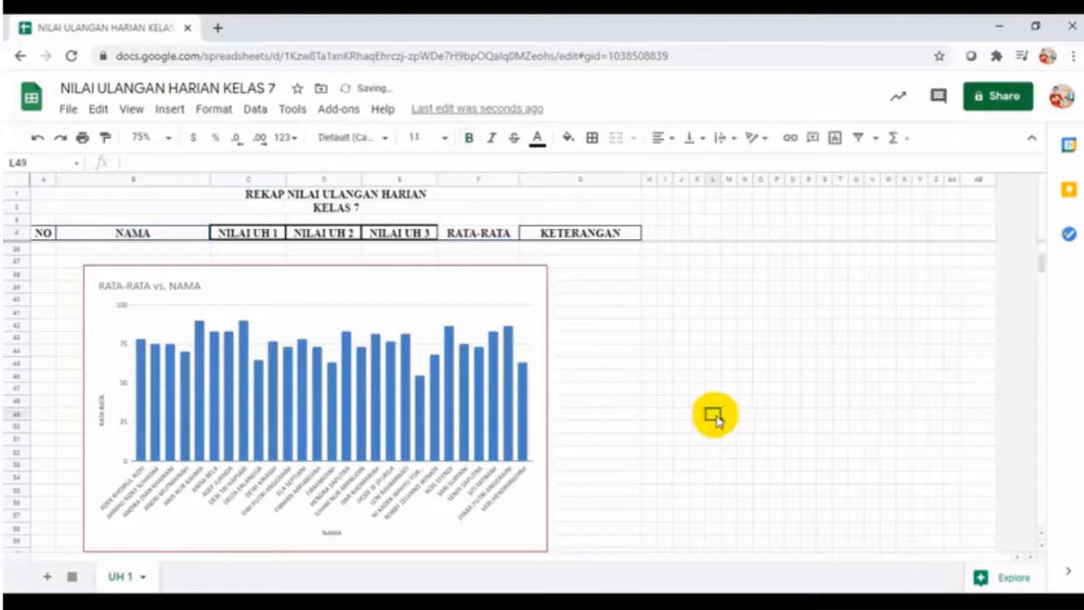
Reopen the chart's editor and tick 3D in Chart style
left_click(525, 323)
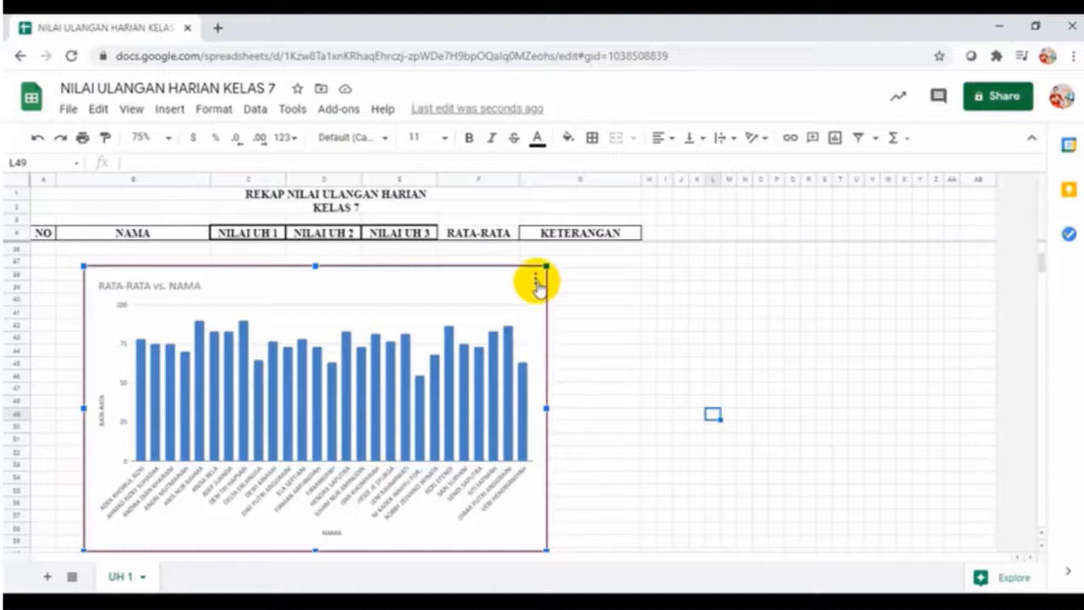
left_click(537, 283)
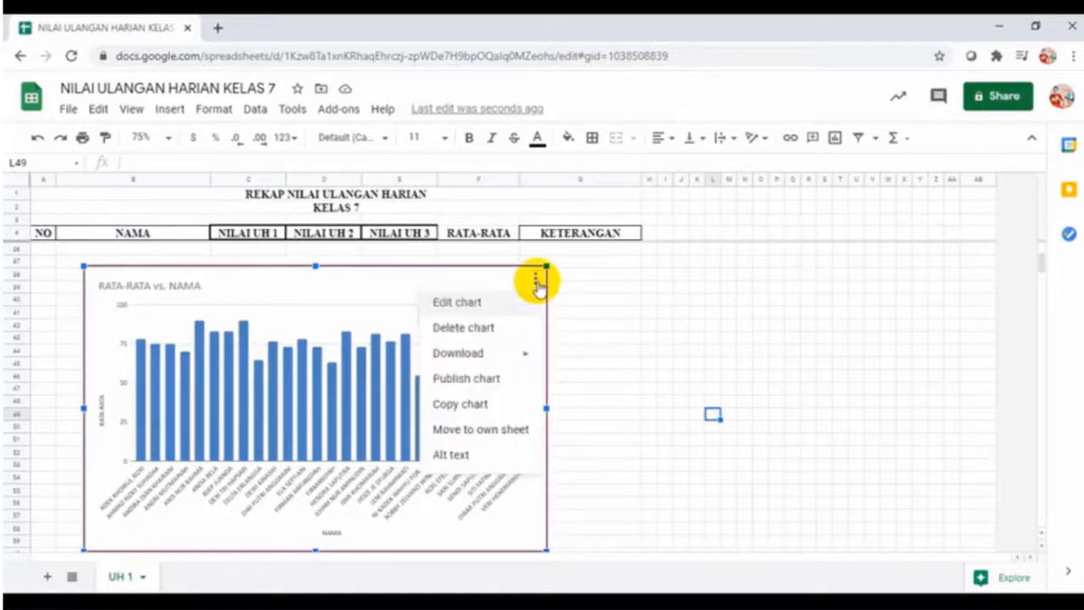
left_click(508, 305)
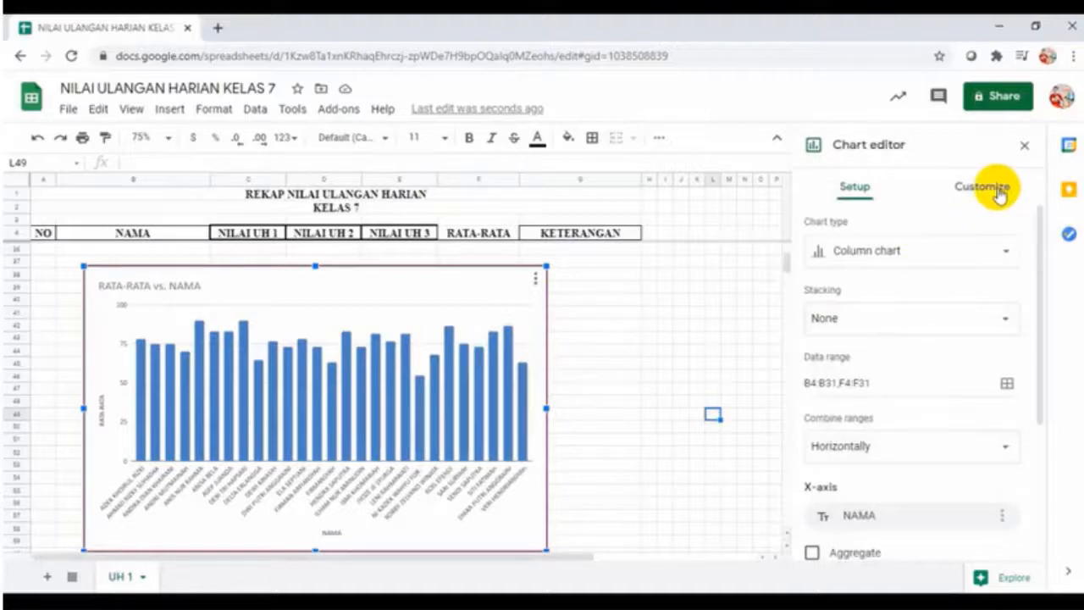
left_click(1000, 195)
left_click(873, 229)
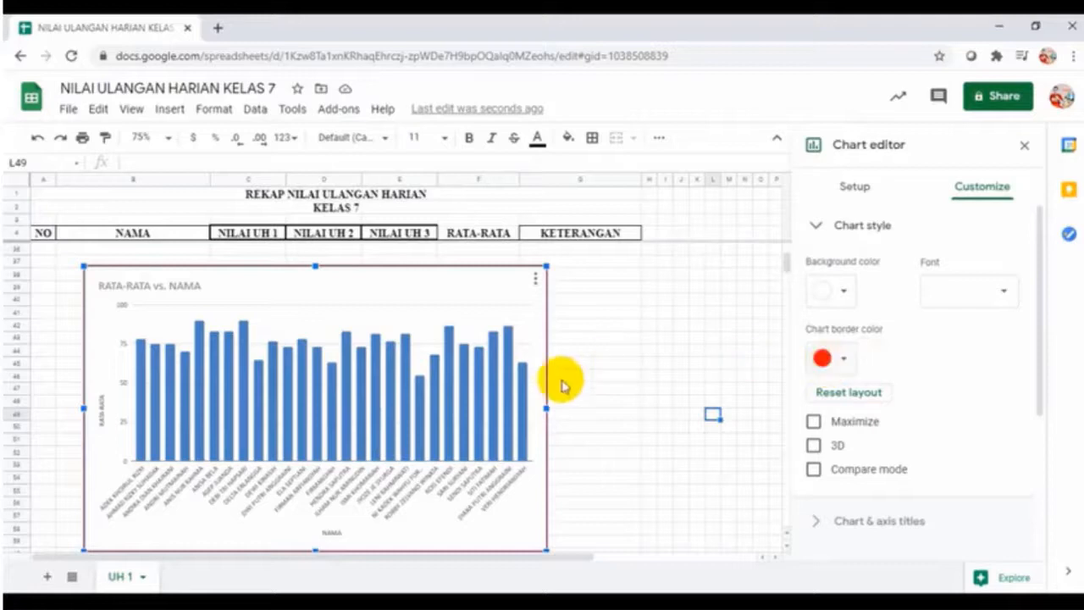
left_click(814, 447)
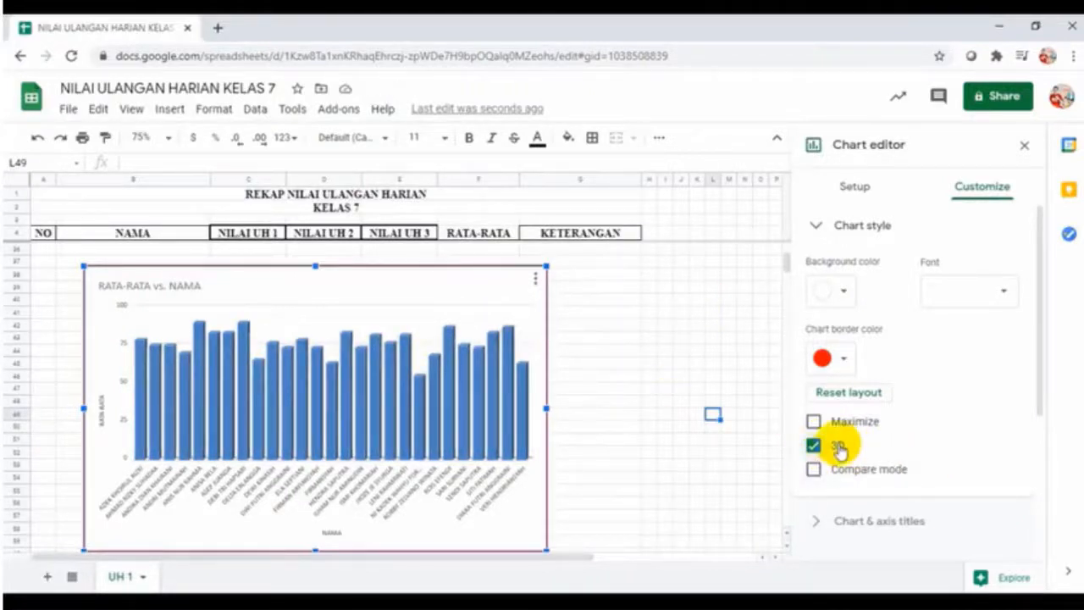
left_click(818, 225)
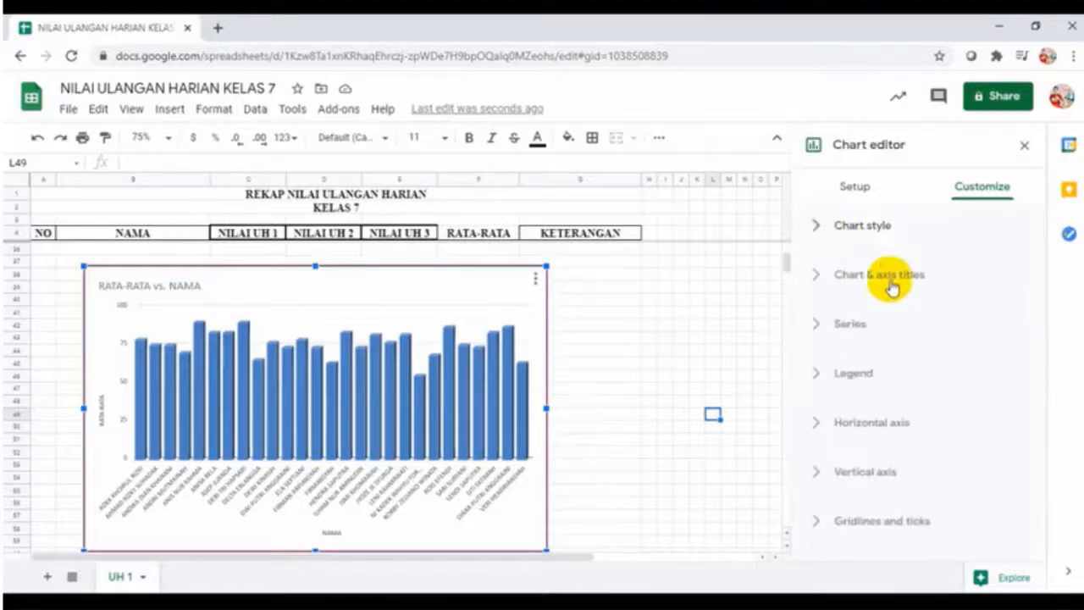
Retitle the chart NILAI RATA-RATA UJIAN and set the title font to Georgia
left_click(879, 287)
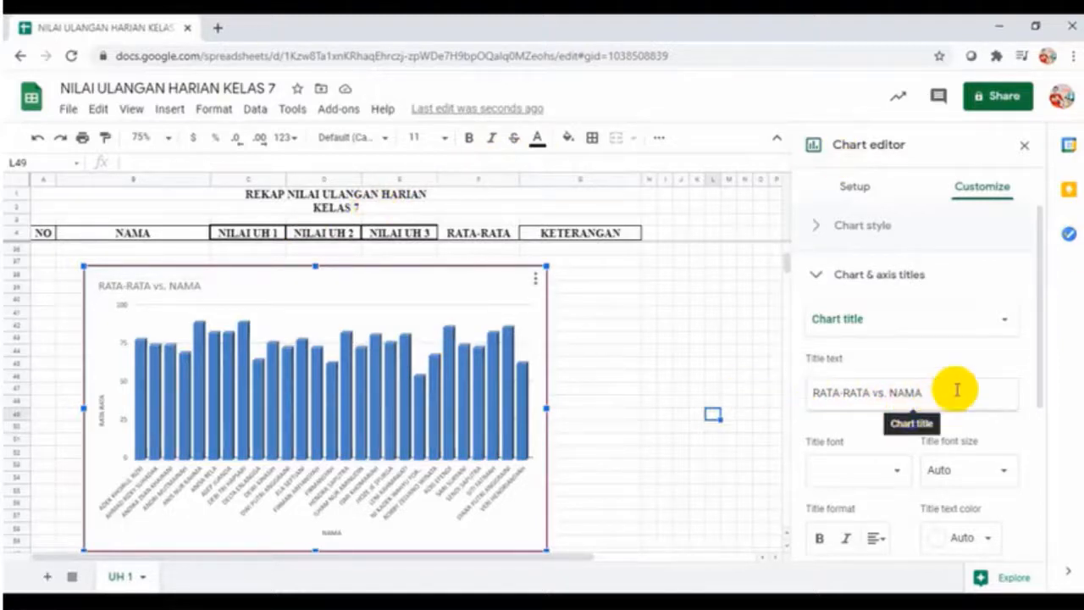
left_click_drag(957, 390, 787, 401)
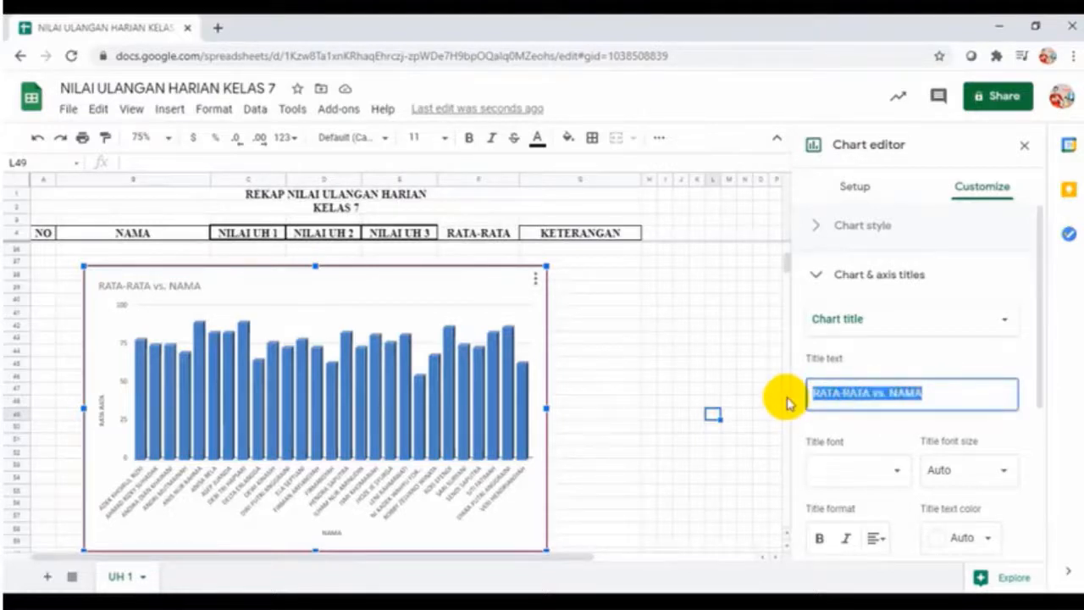
type("NILAI")
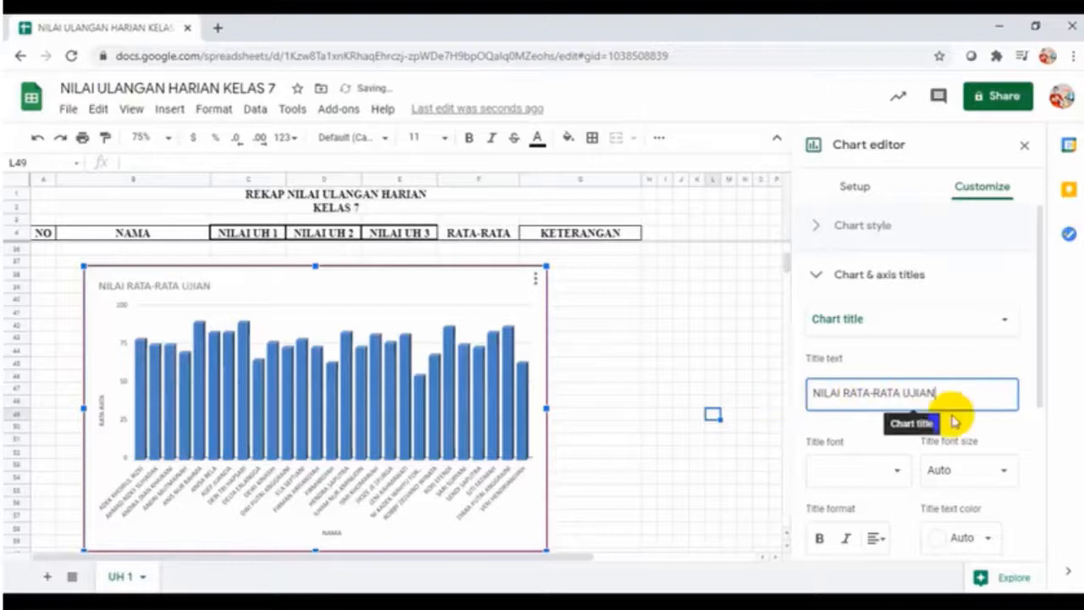
scroll(1035, 433, "down", 3)
scroll(963, 383, "up", 5)
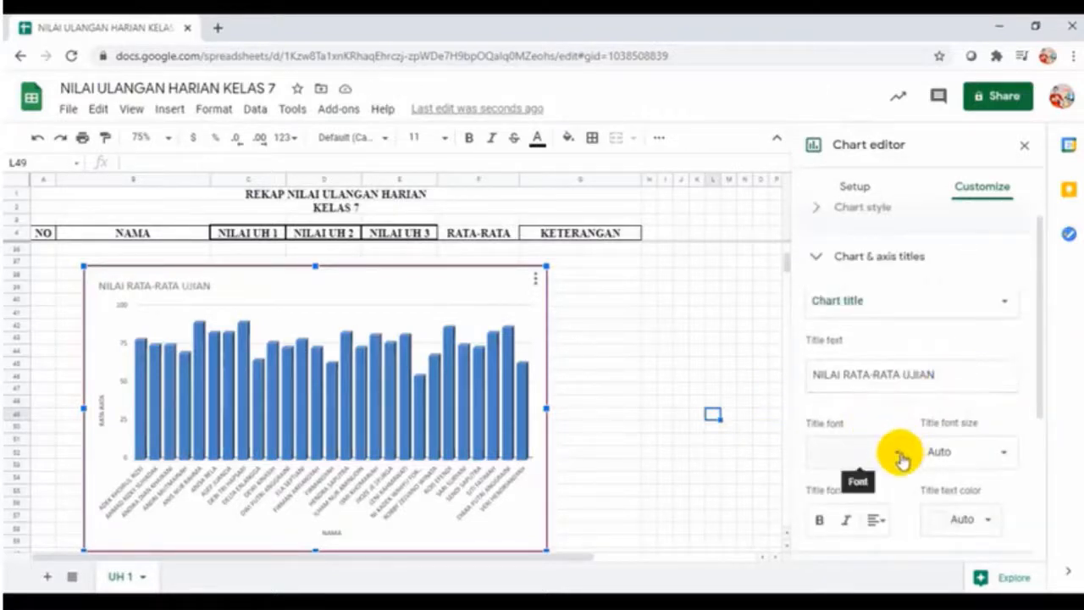
left_click(893, 449)
scroll(889, 470, "down", 1)
scroll(891, 478, "down", 3)
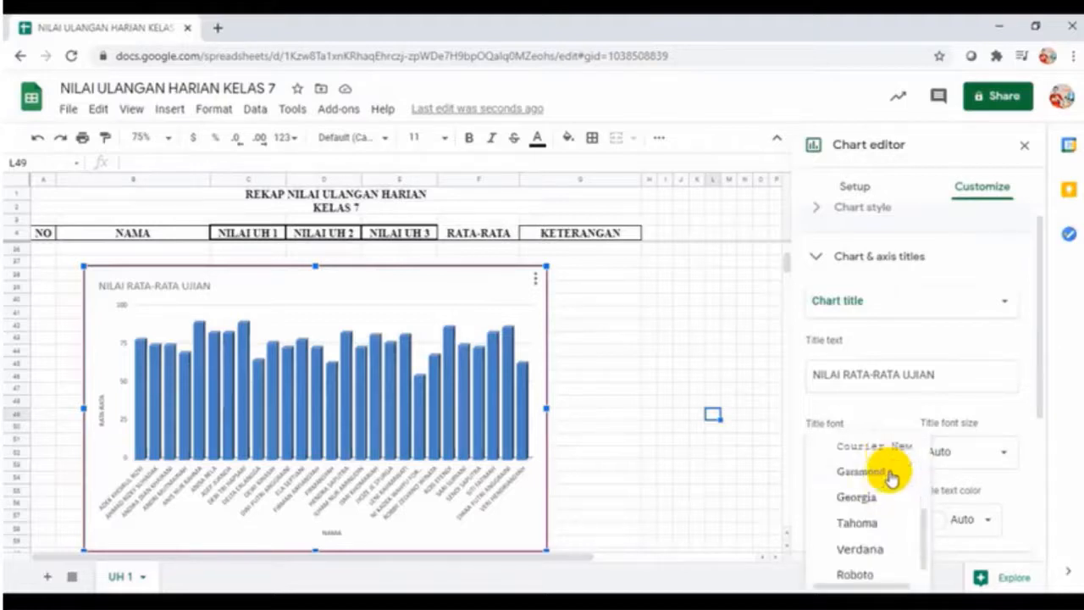
left_click(857, 498)
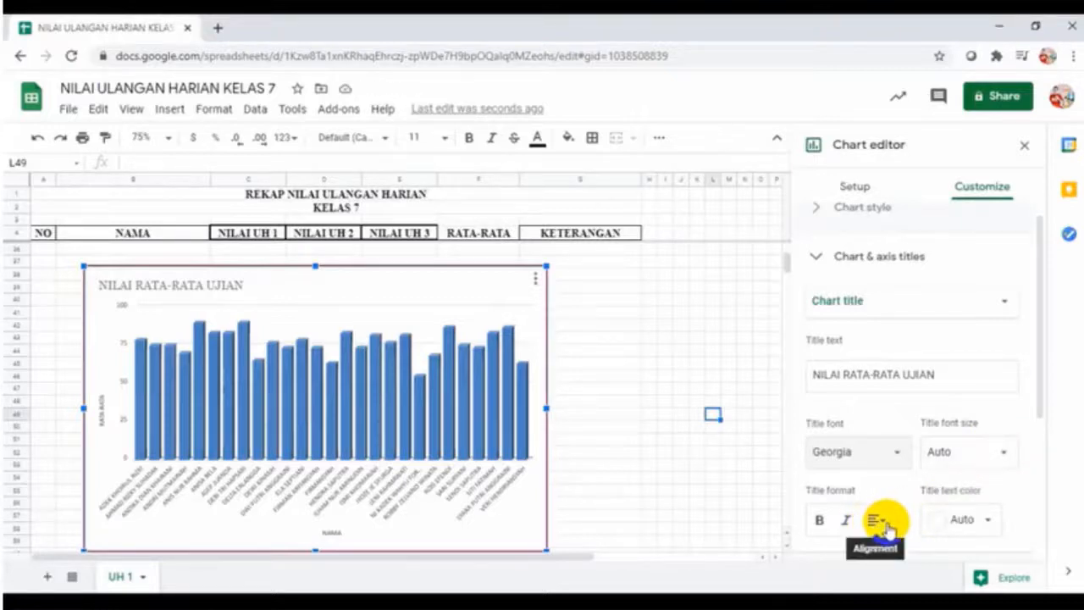
Center the chart title and colour it red
left_click(884, 521)
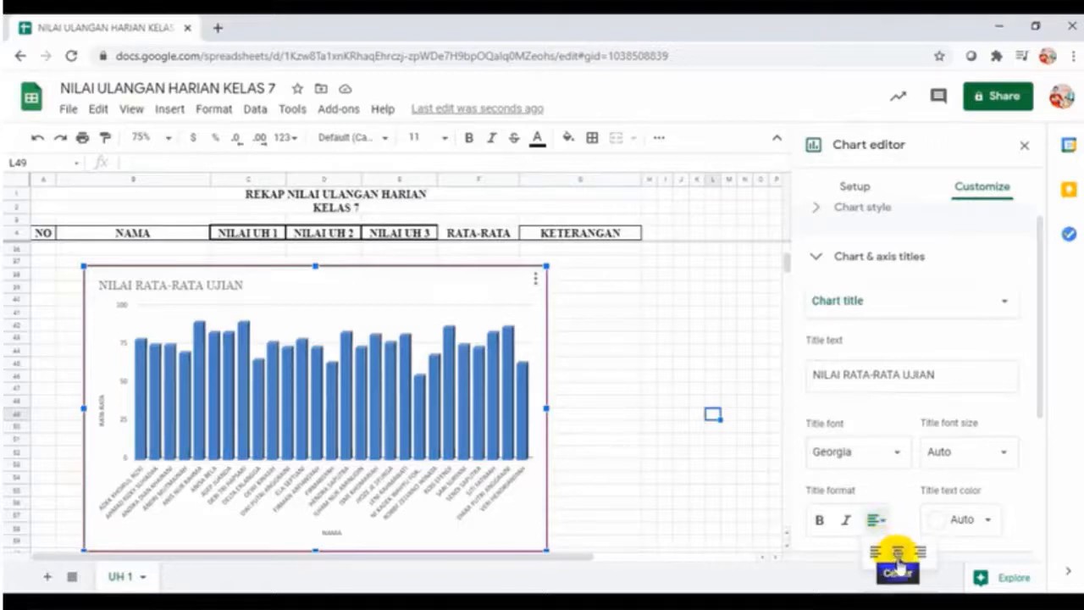
left_click(898, 559)
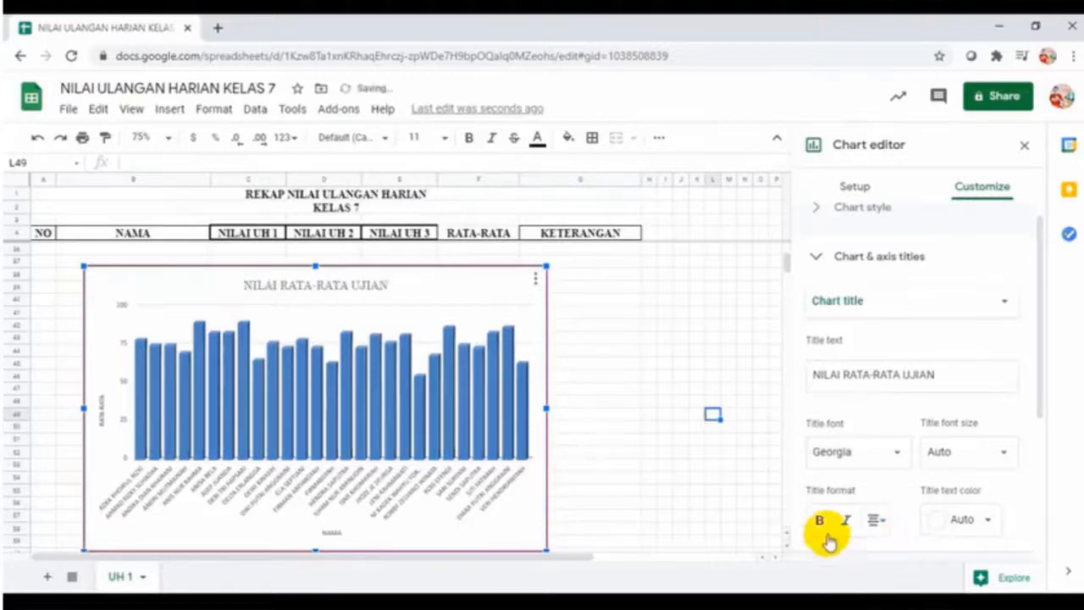
left_click(987, 522)
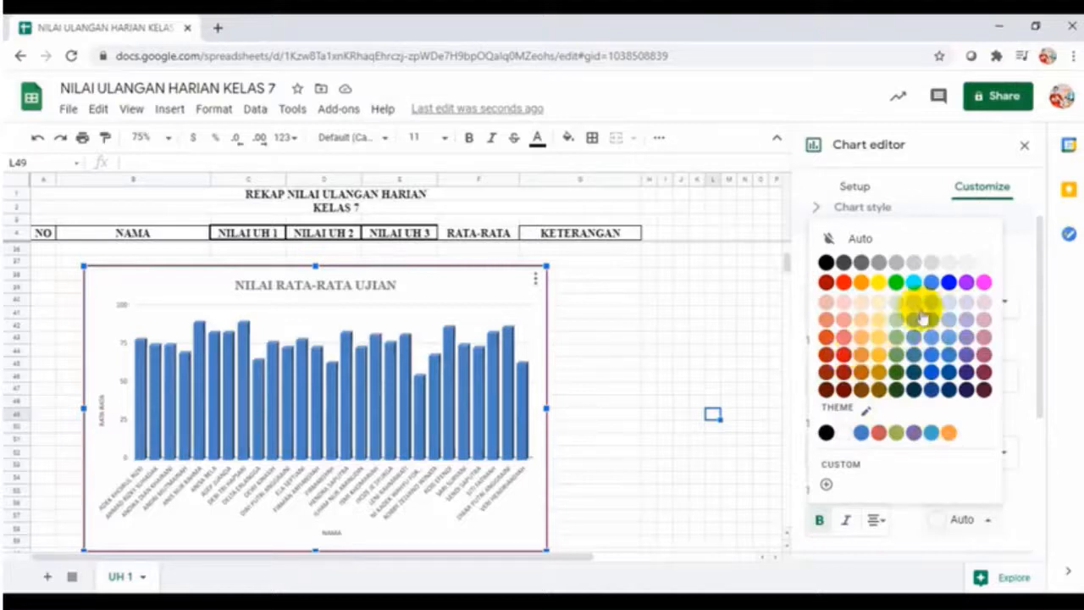
left_click(843, 285)
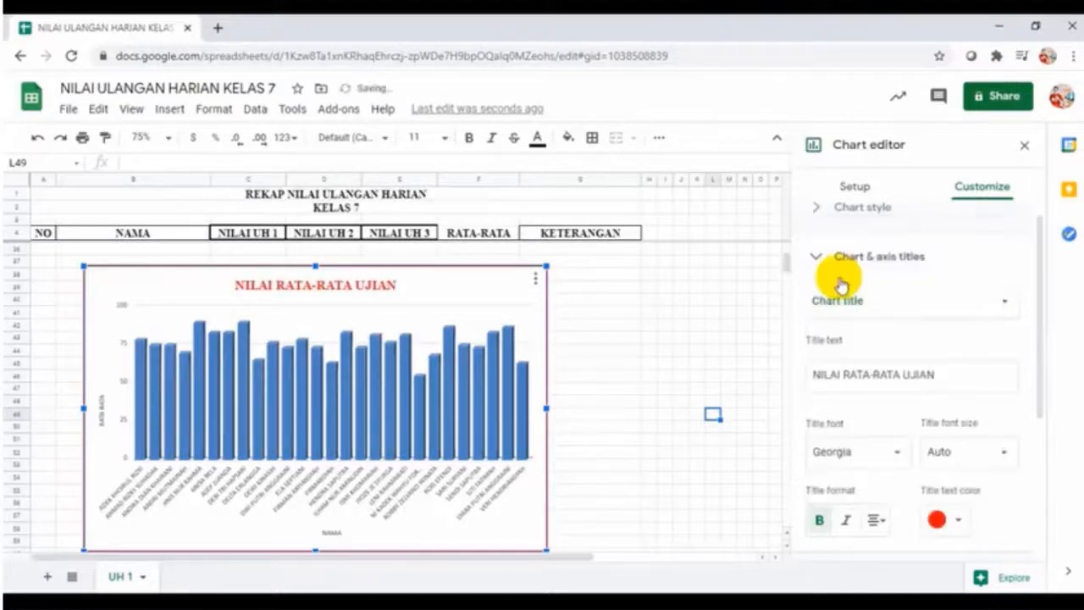
scroll(993, 412, "down", 3)
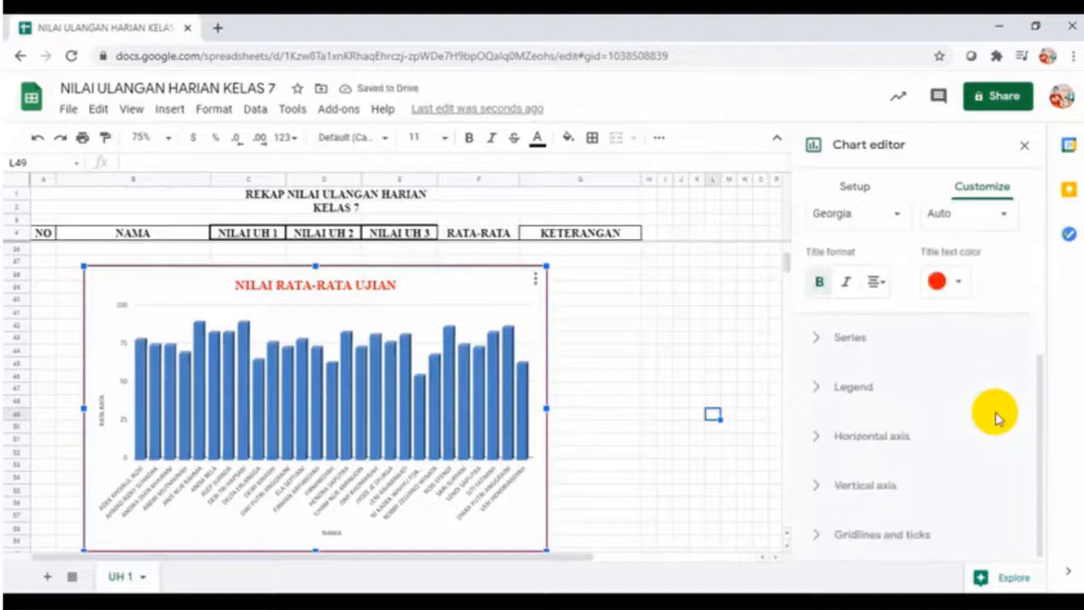
Colour the RATA-RATA series bars red-orange, after briefly trying yellow
scroll(996, 418, "up", 3)
scroll(996, 417, "down", 3)
left_click(851, 338)
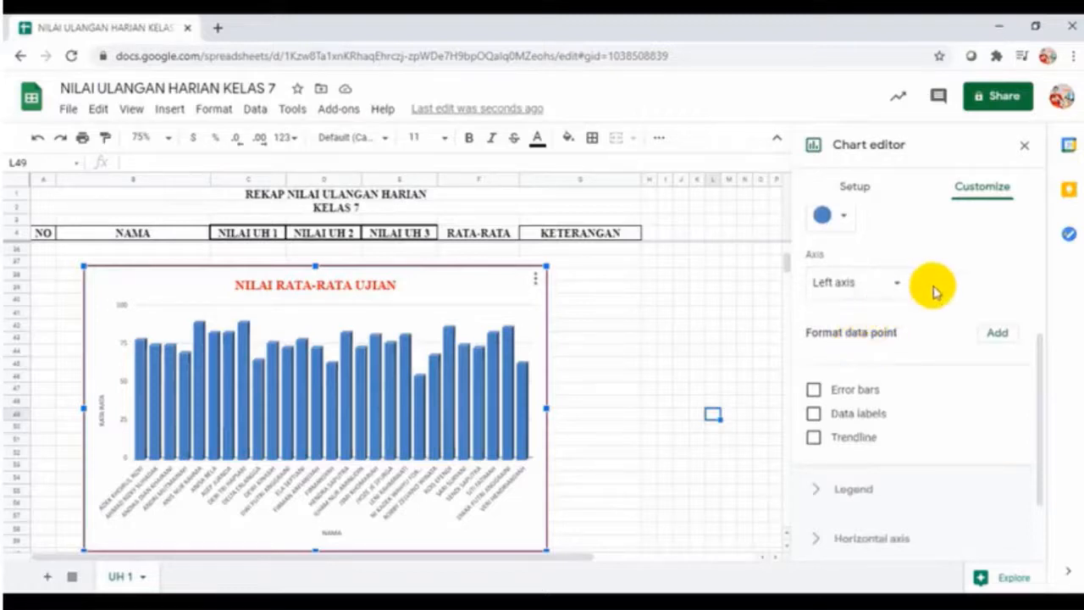
scroll(953, 283, "up", 1)
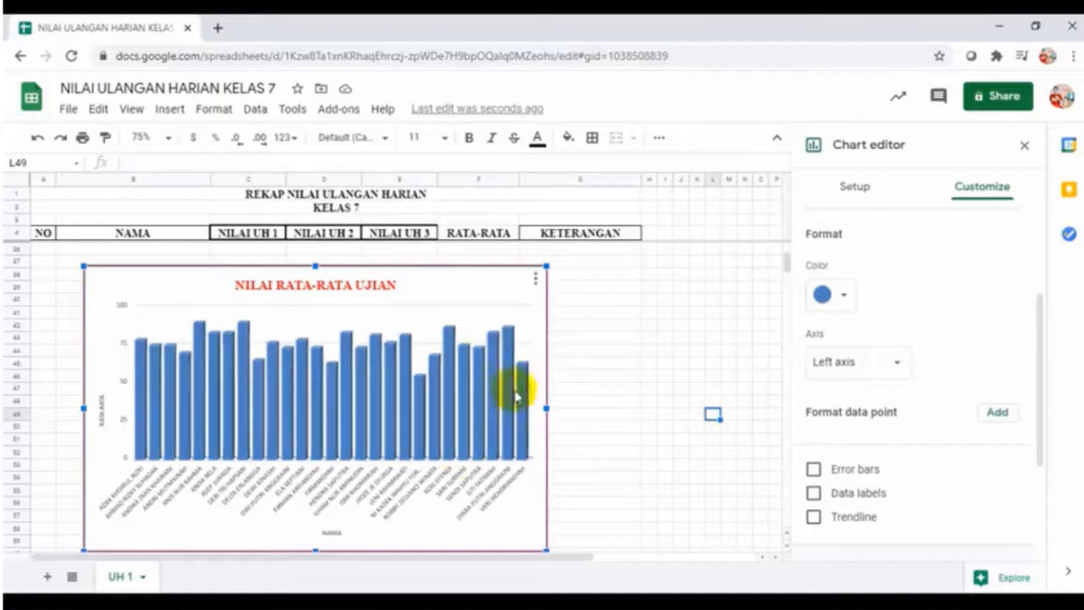
left_click(847, 298)
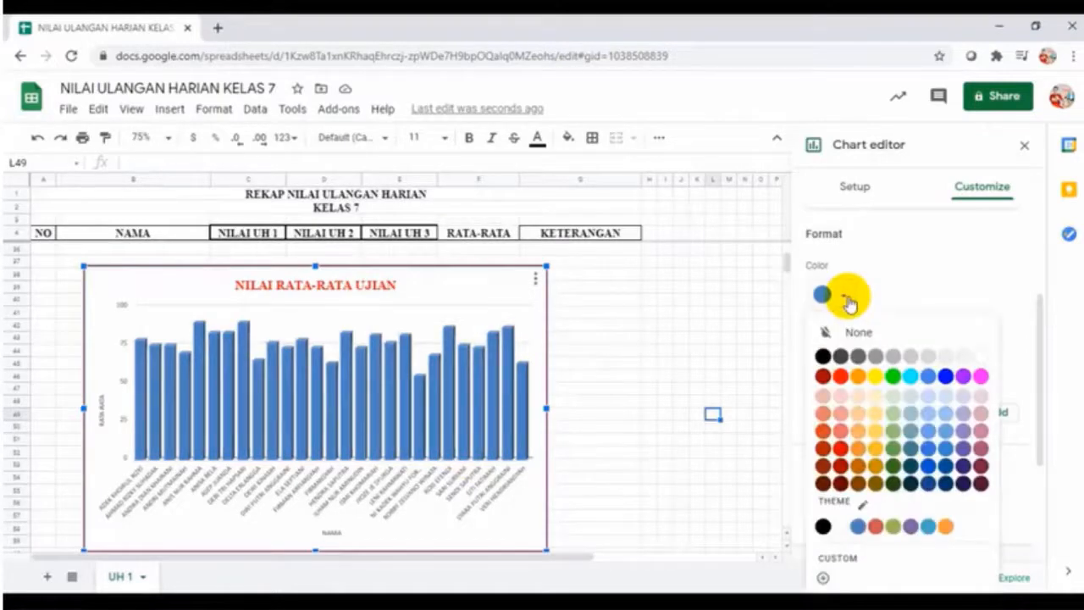
left_click(874, 378)
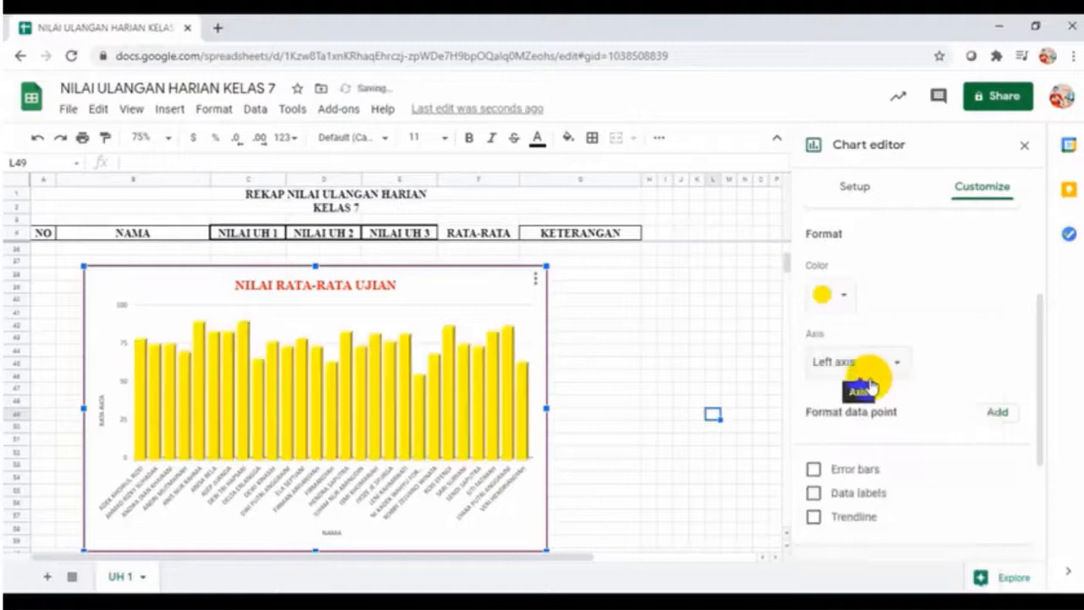
left_click(845, 296)
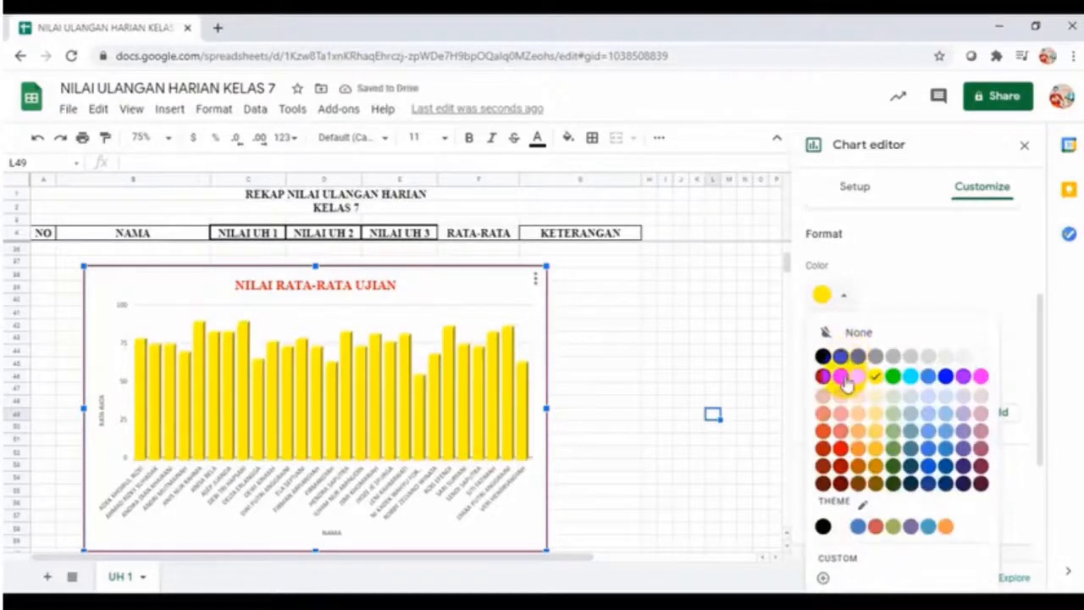
left_click(841, 377)
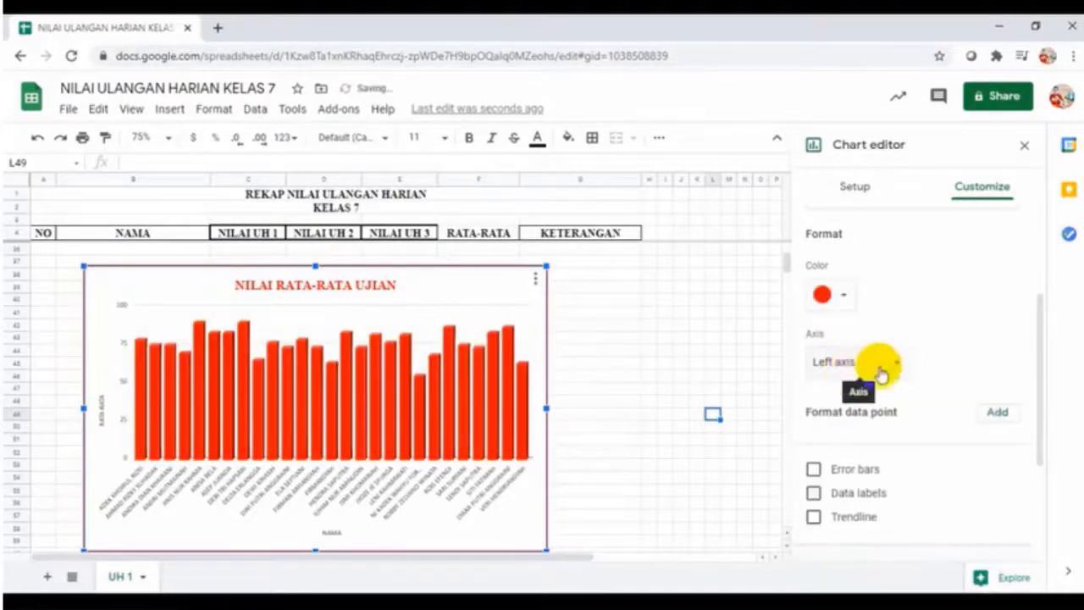
scroll(953, 339, "down", 2)
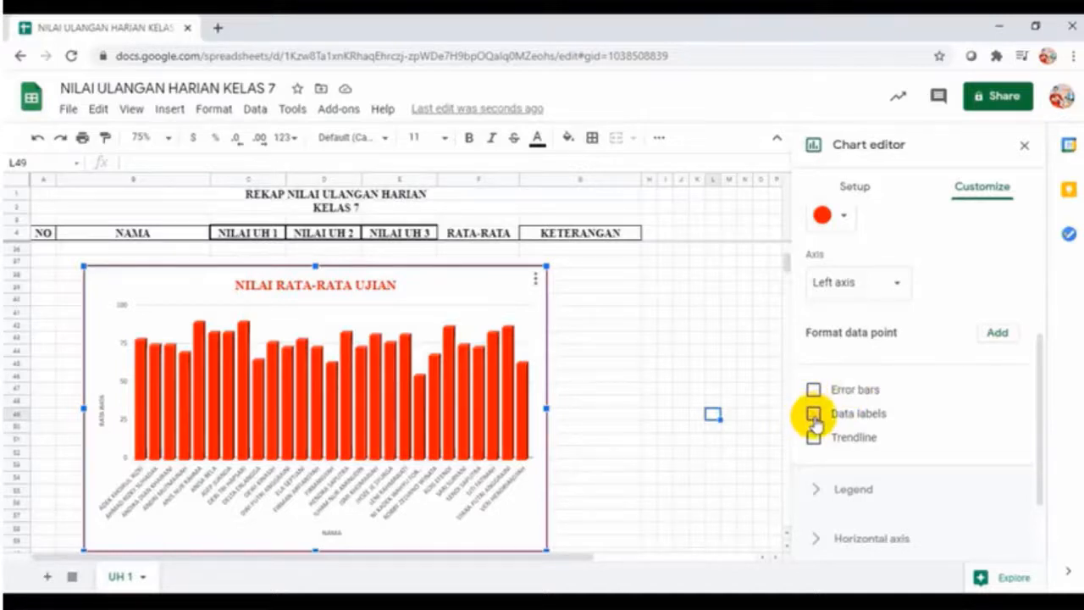
Turn on data labels for the bars and make their text yellow
left_click(813, 414)
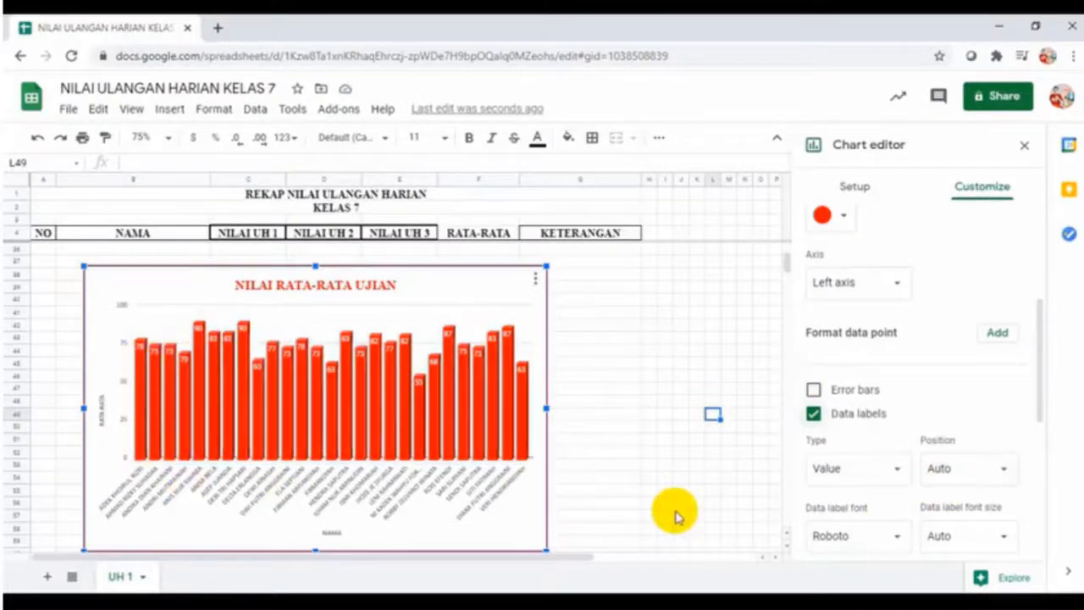
scroll(886, 512, "down", 2)
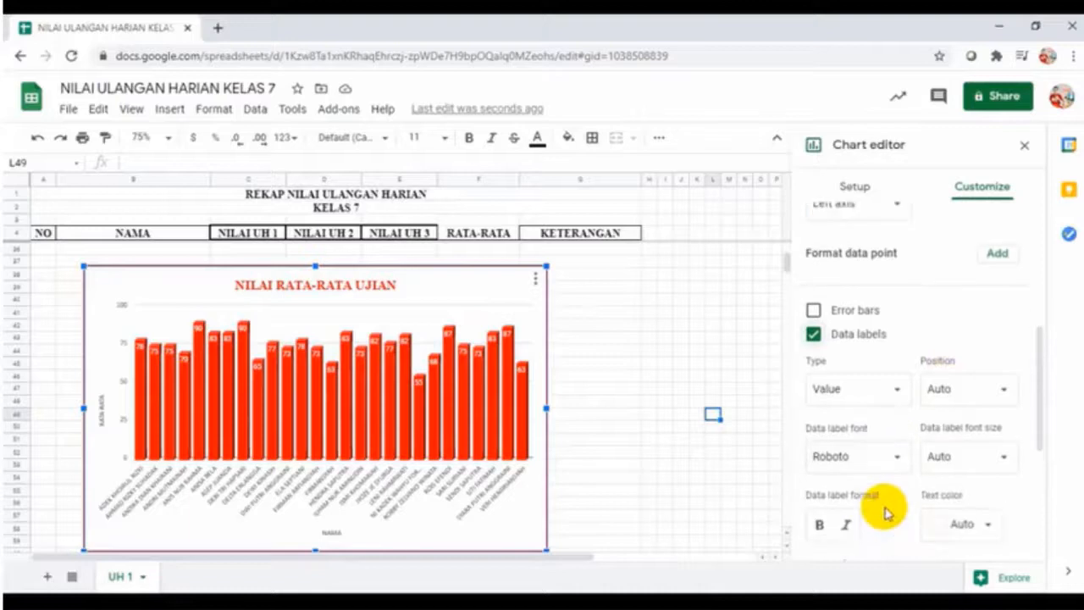
left_click(991, 525)
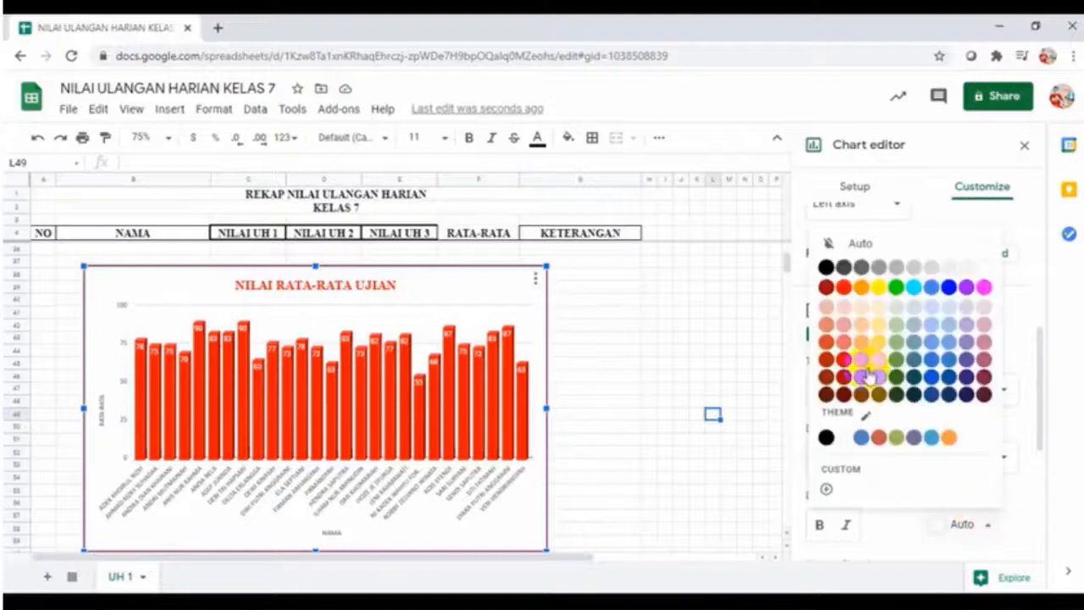
left_click(876, 291)
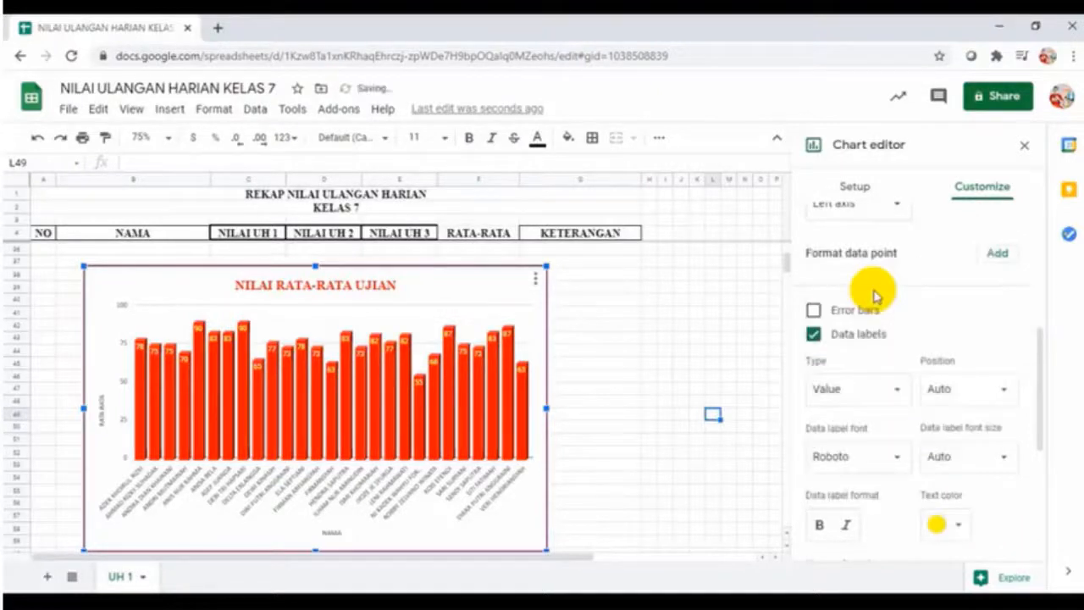
scroll(871, 332, "up", 3)
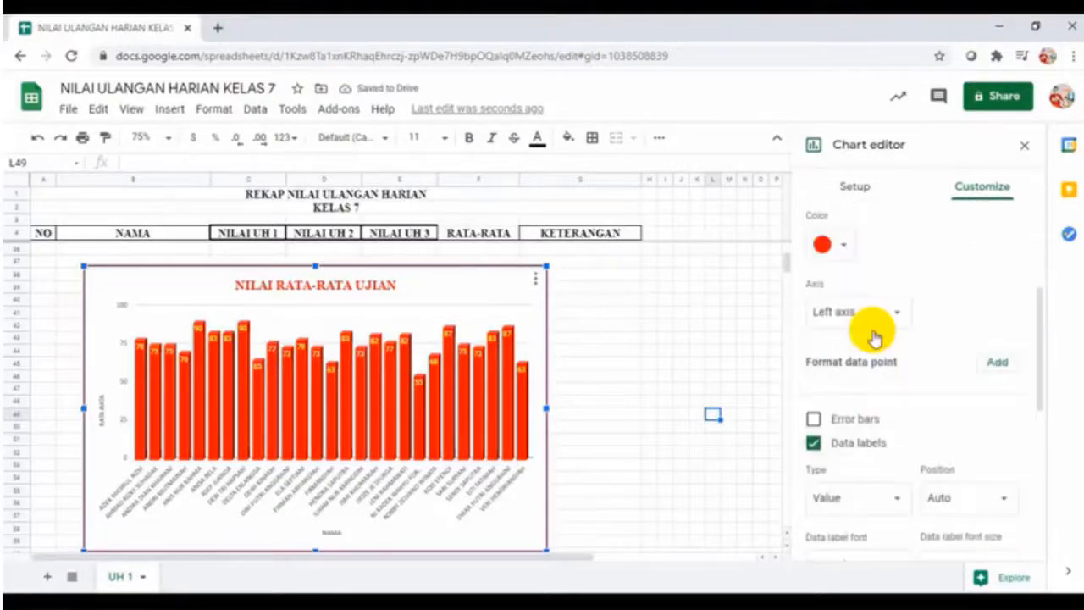
scroll(871, 332, "up", 2)
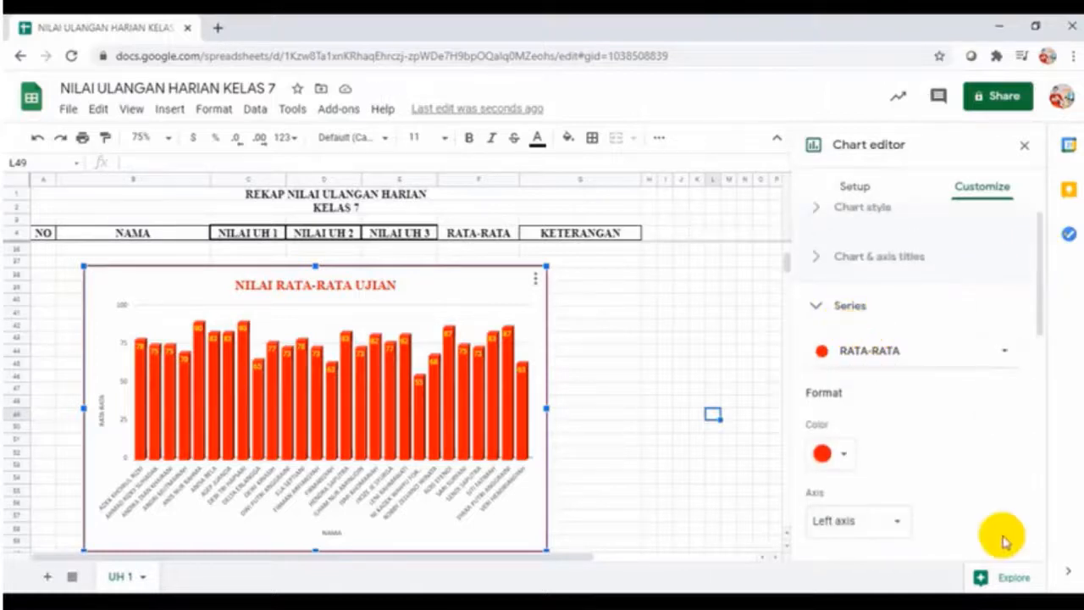
Collapse the Series section and look over the finished chart
left_click(816, 306)
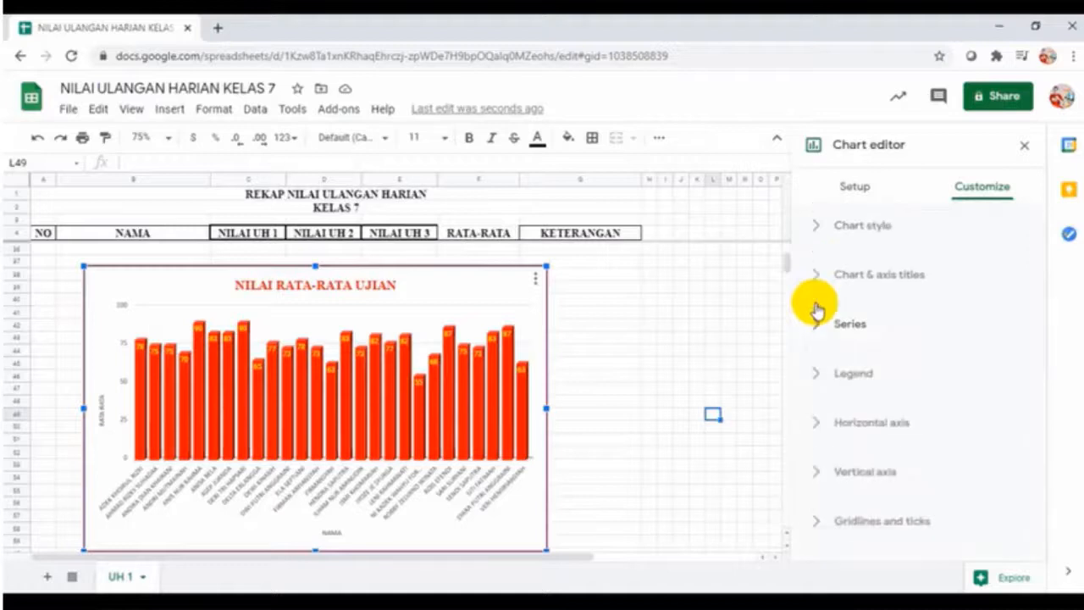
scroll(644, 360, "down", 1)
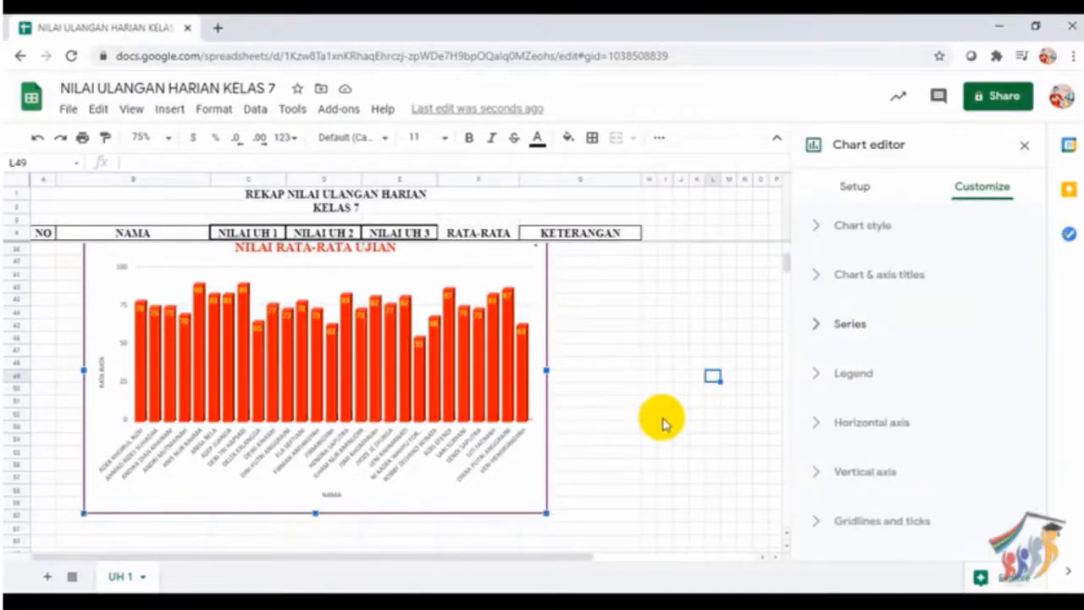
scroll(663, 423, "up", 1)
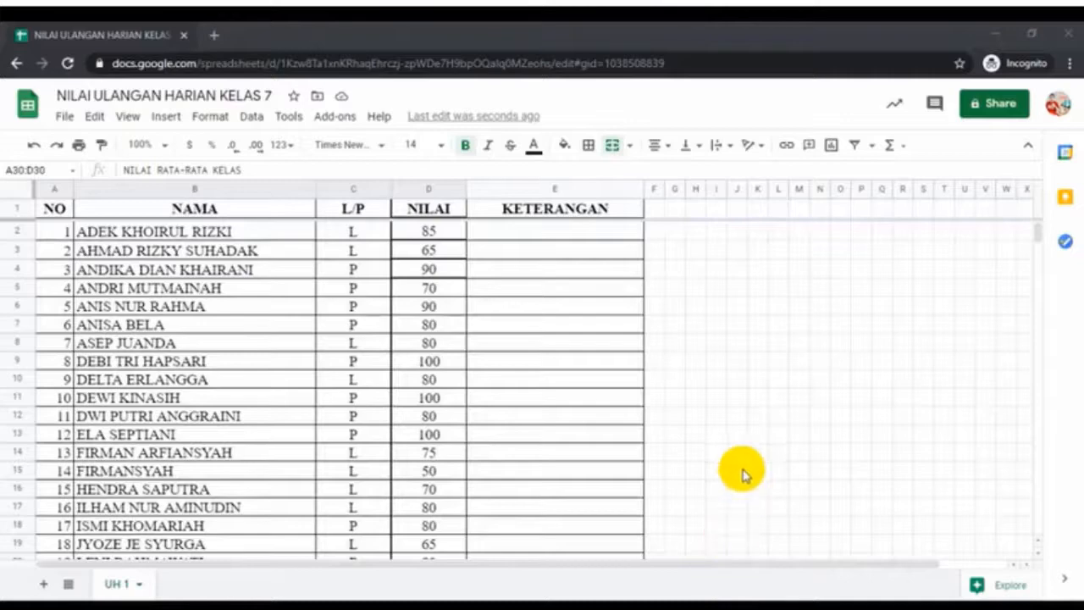
scroll(746, 455, "down", 4)
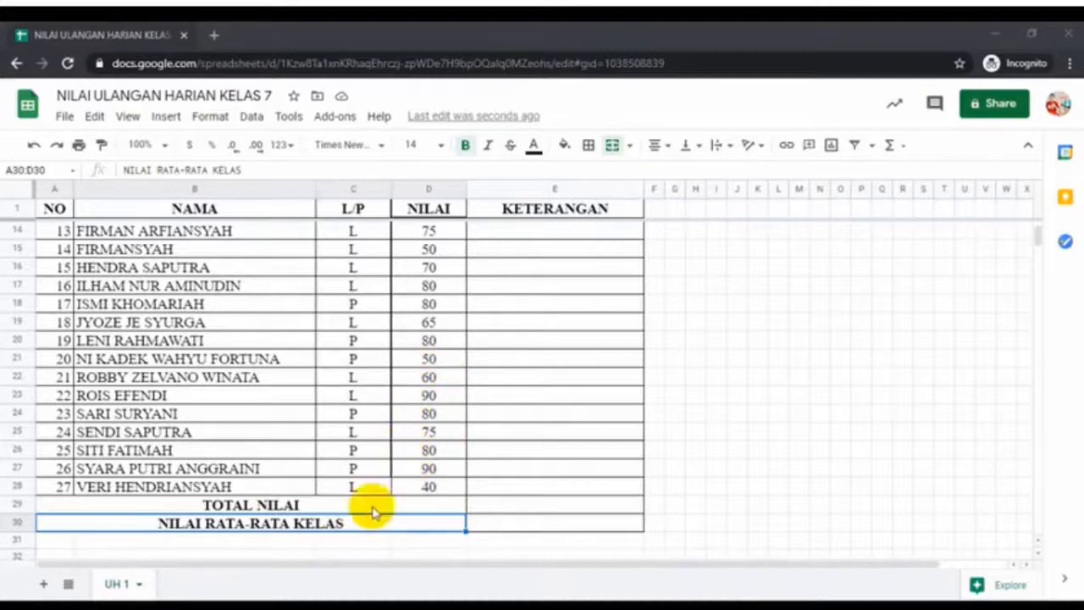
scroll(520, 525, "up", 4)
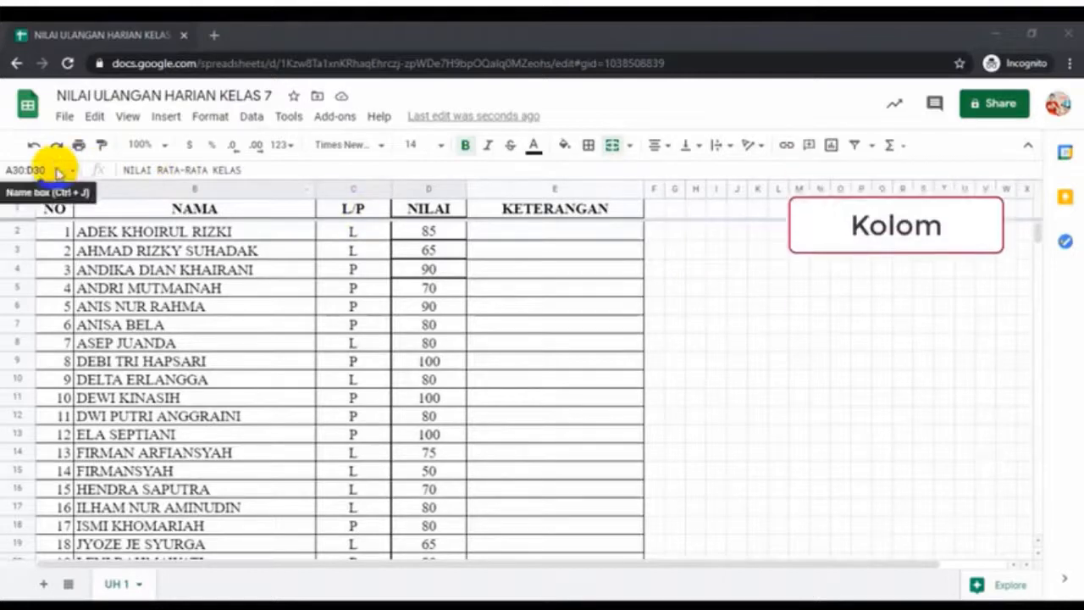
Select empty cell I6, then all of column B (NAMA), then column E (KETERANGAN)
left_click(712, 305)
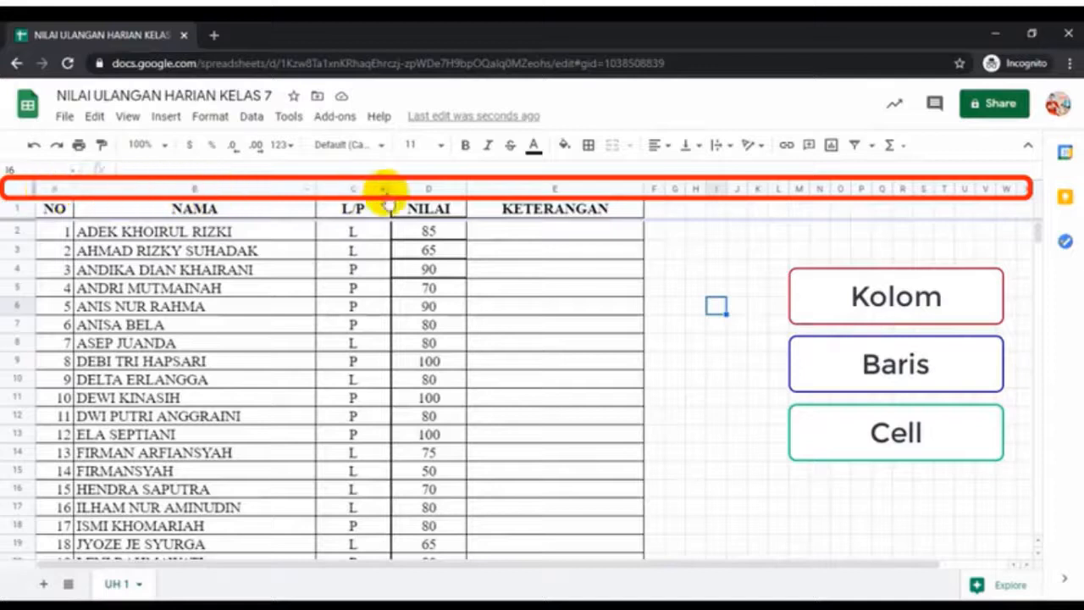
left_click(228, 188)
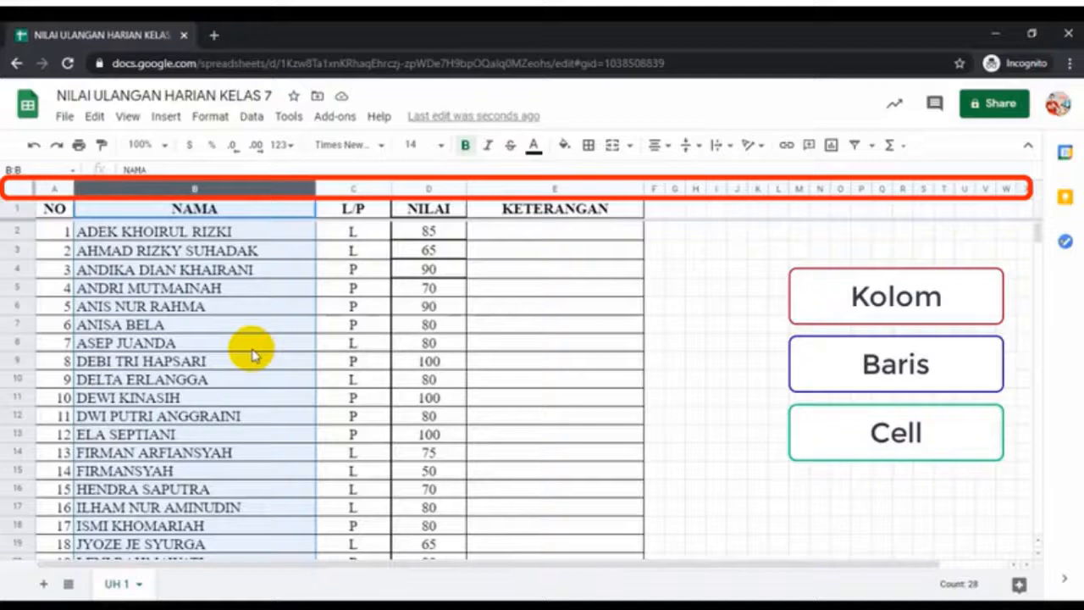
left_click(585, 188)
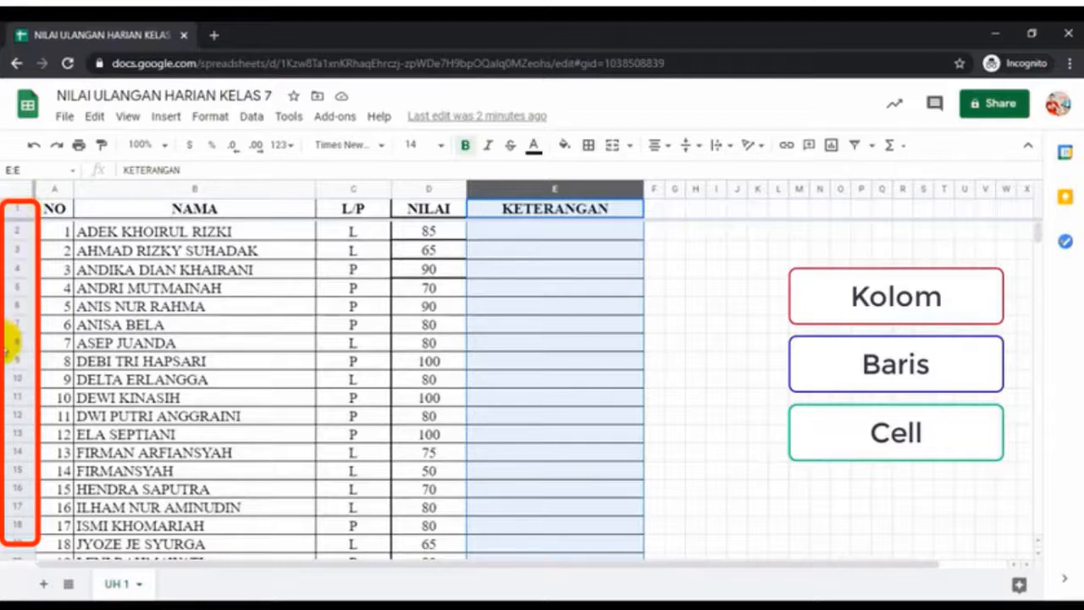
Select row 5, then row 12, then the single cell H8
left_click(18, 288)
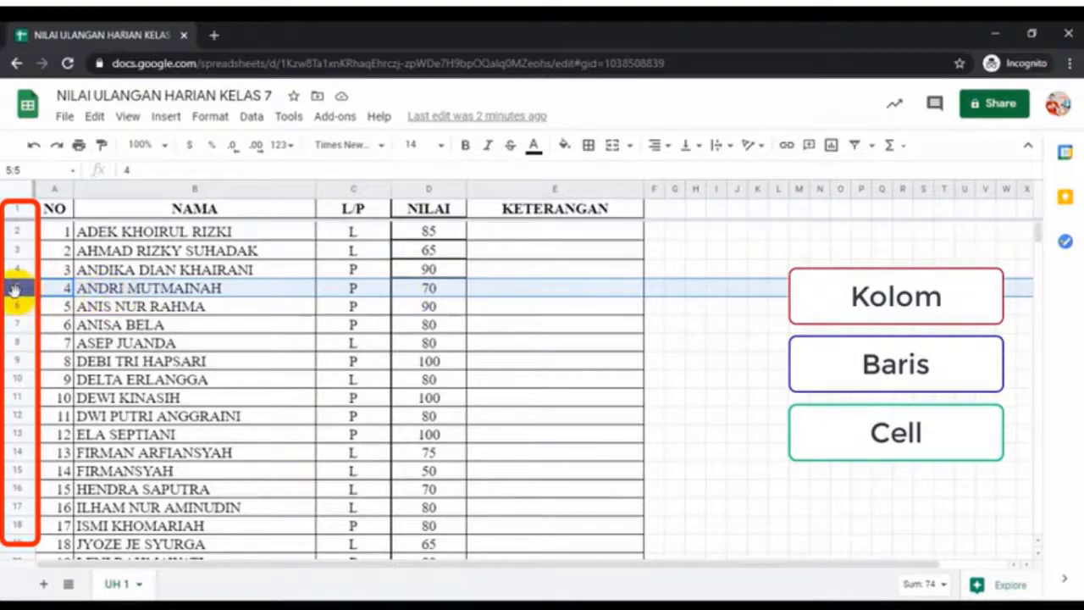
left_click(16, 415)
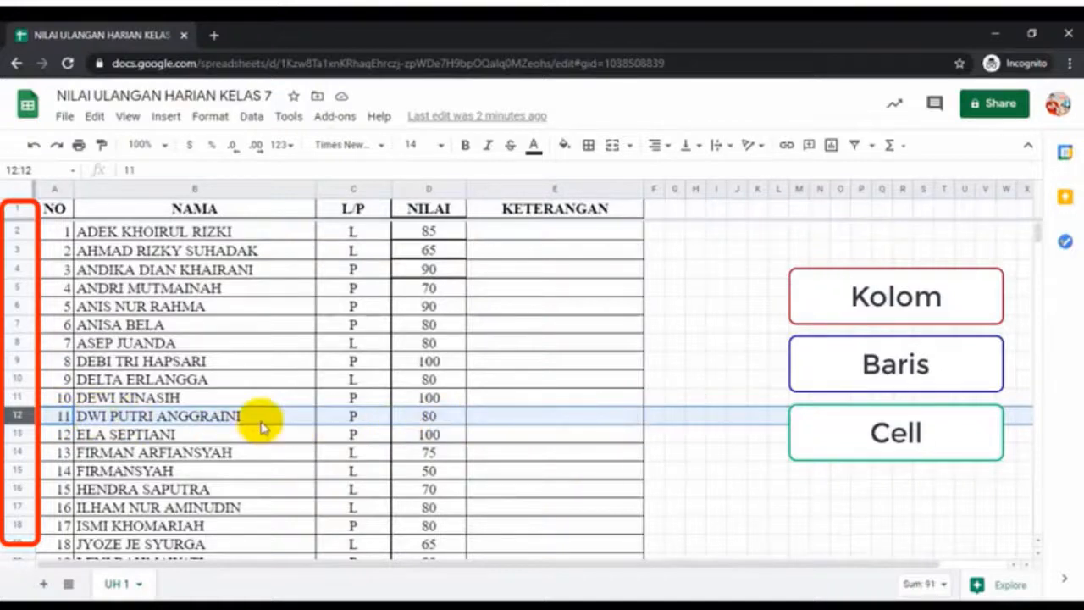
left_click(695, 342)
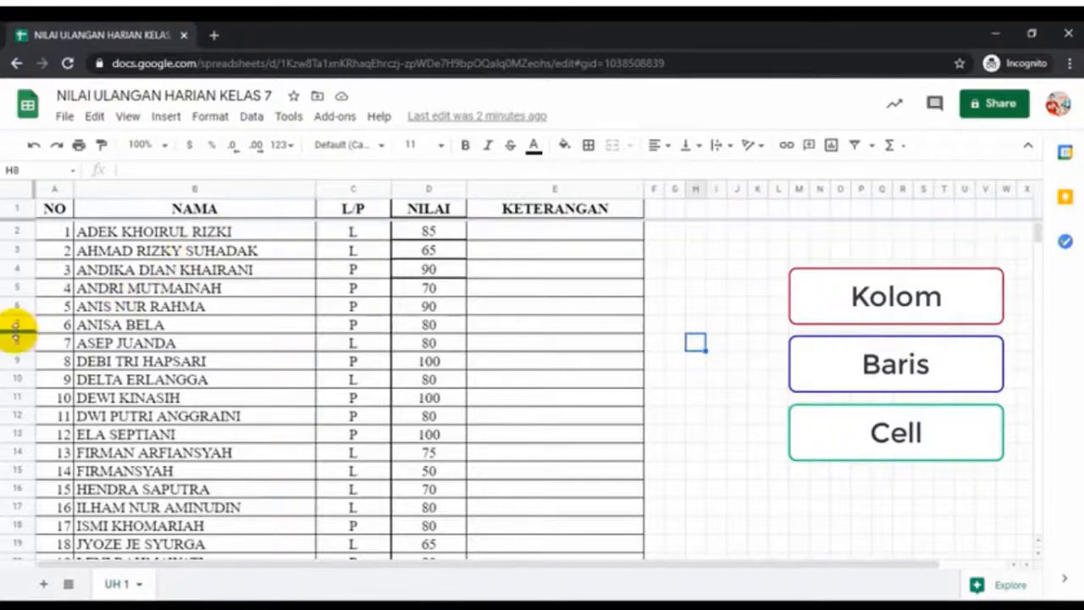
left_click(693, 326)
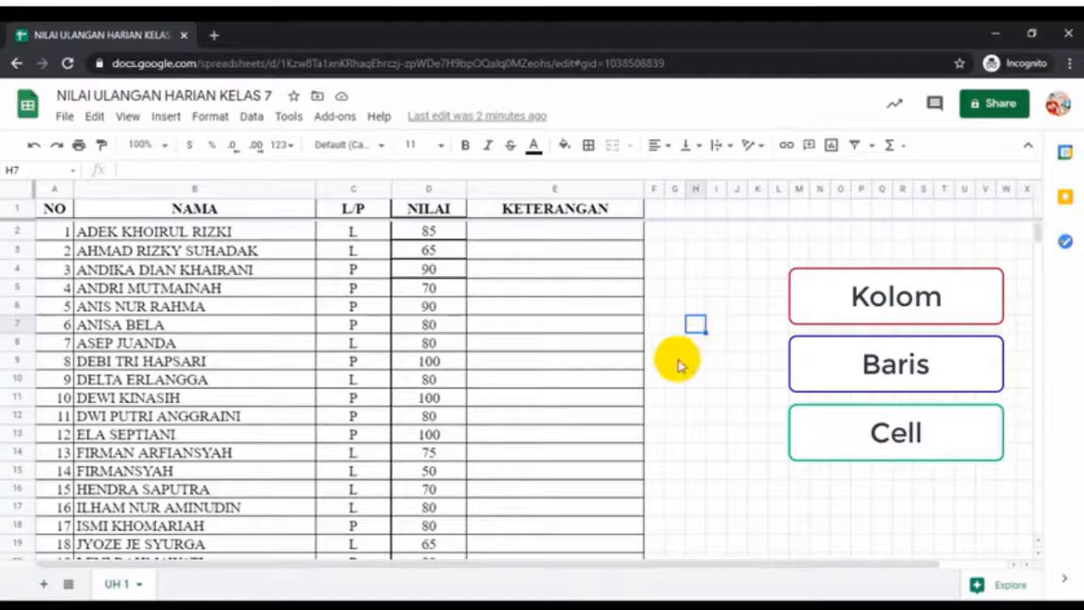
left_click(574, 347)
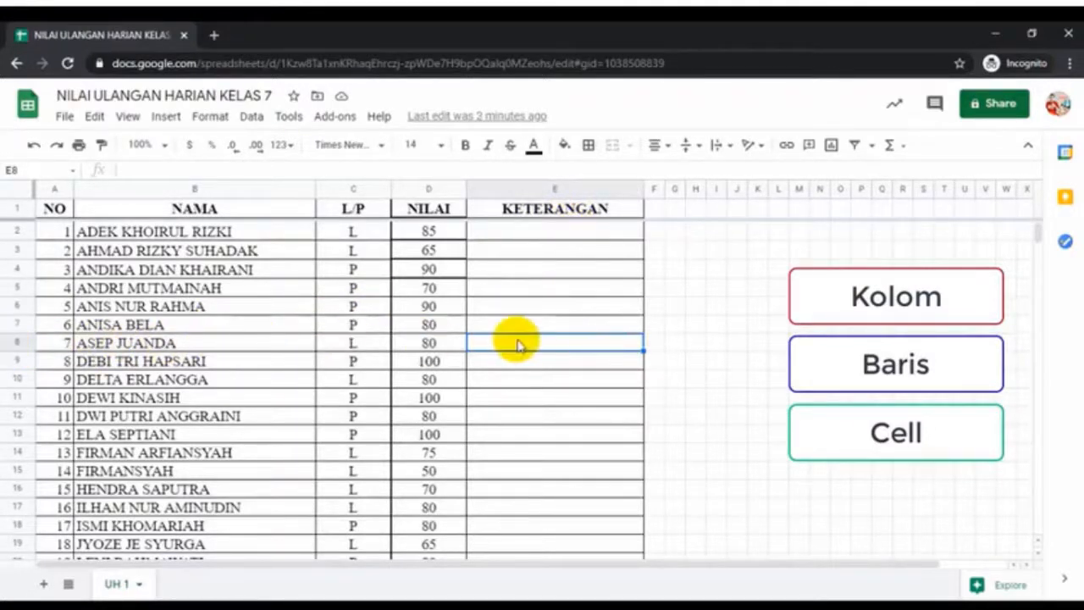
left_click(741, 363)
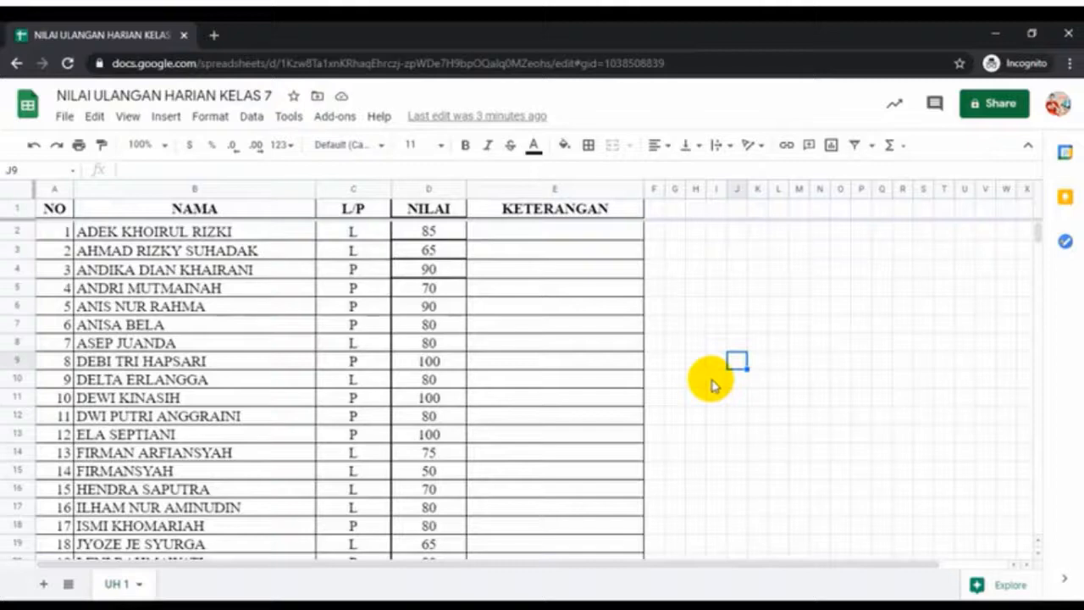
scroll(711, 385, "down", 5)
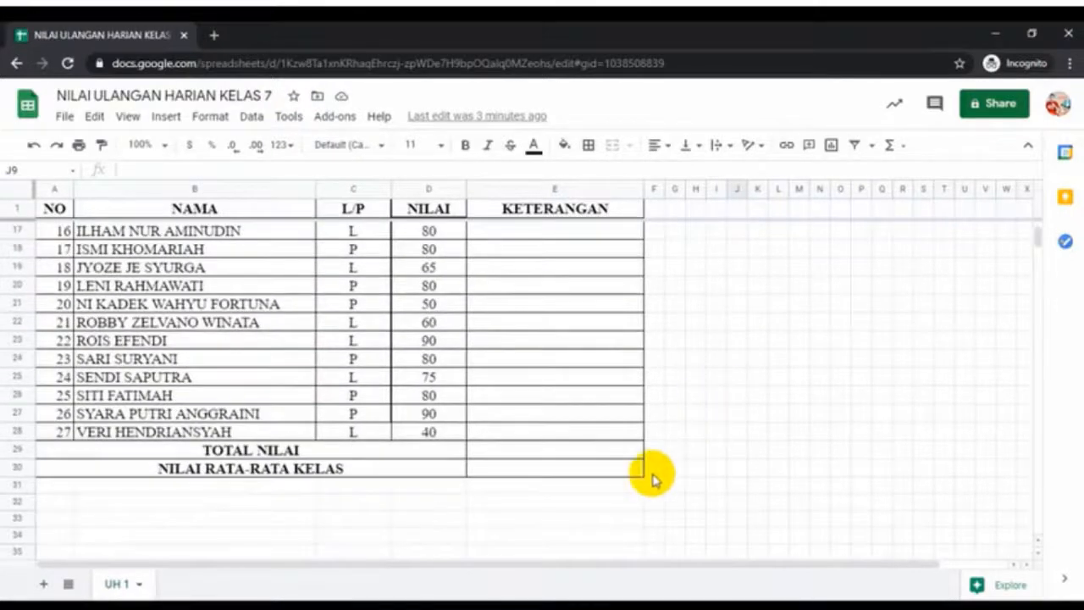
Select cell E29, the TOTAL NILAI cell
left_click(555, 453)
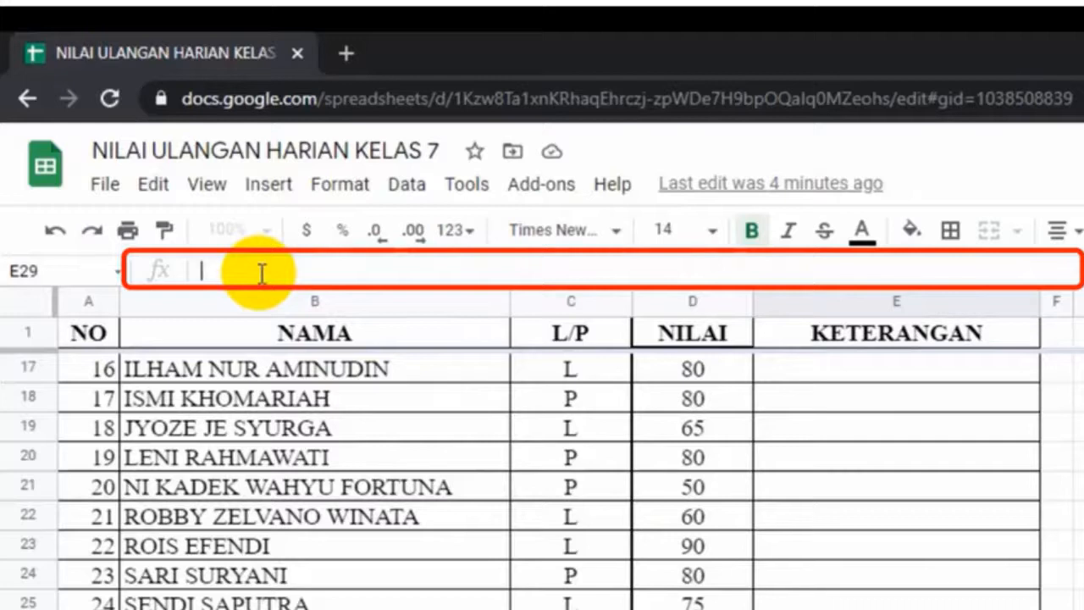
Type =SUM(D2:D28) in E29 to total the NILAI scores
type("=")
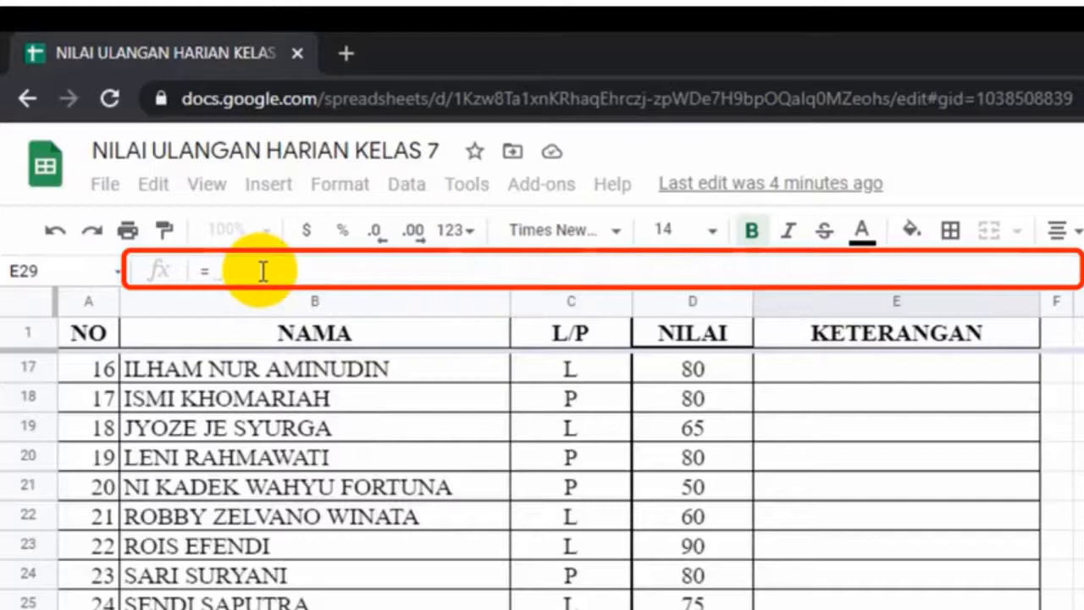
type("sum")
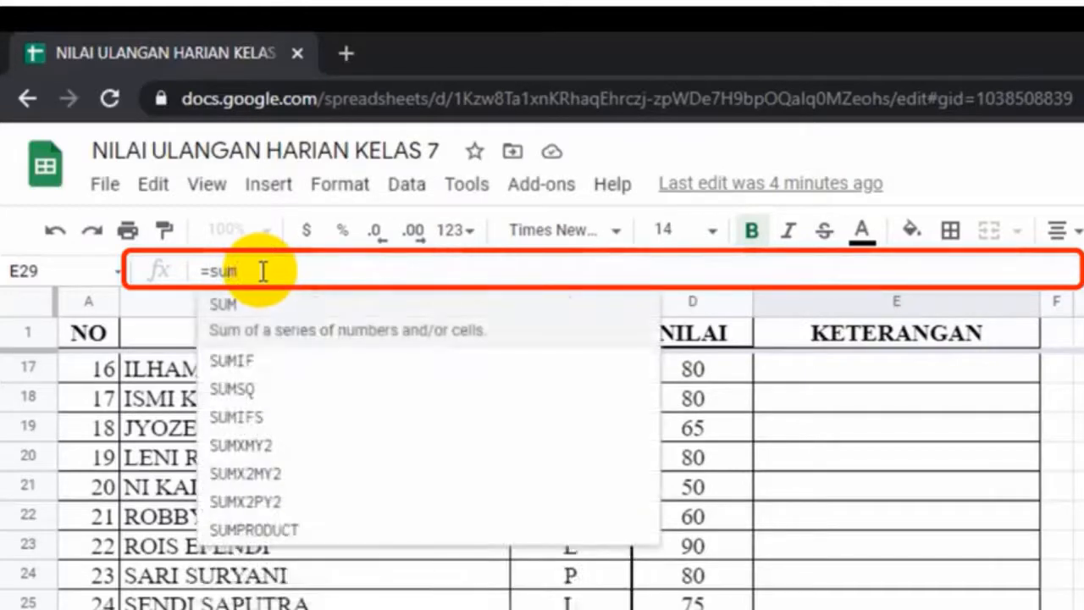
left_click(226, 309)
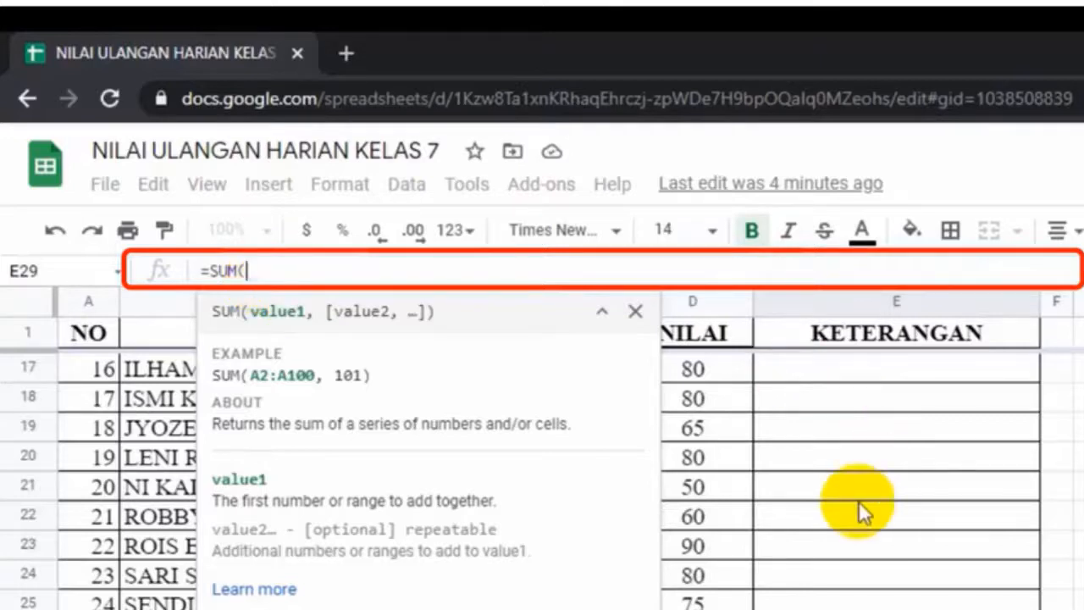
scroll(858, 504, "up", 5)
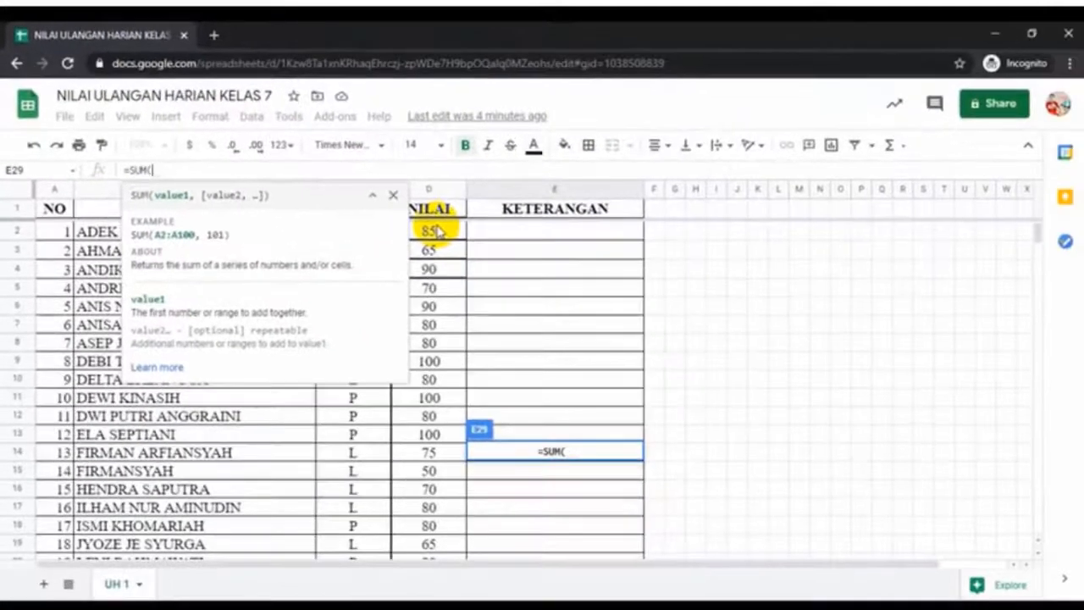
left_click(437, 231)
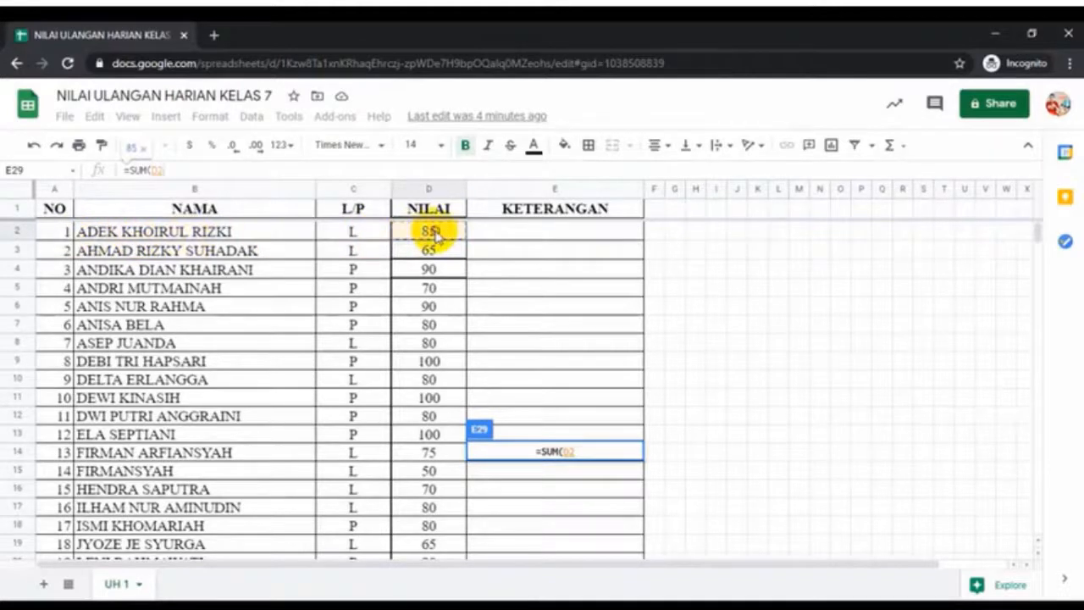
left_click_drag(434, 234, 434, 507)
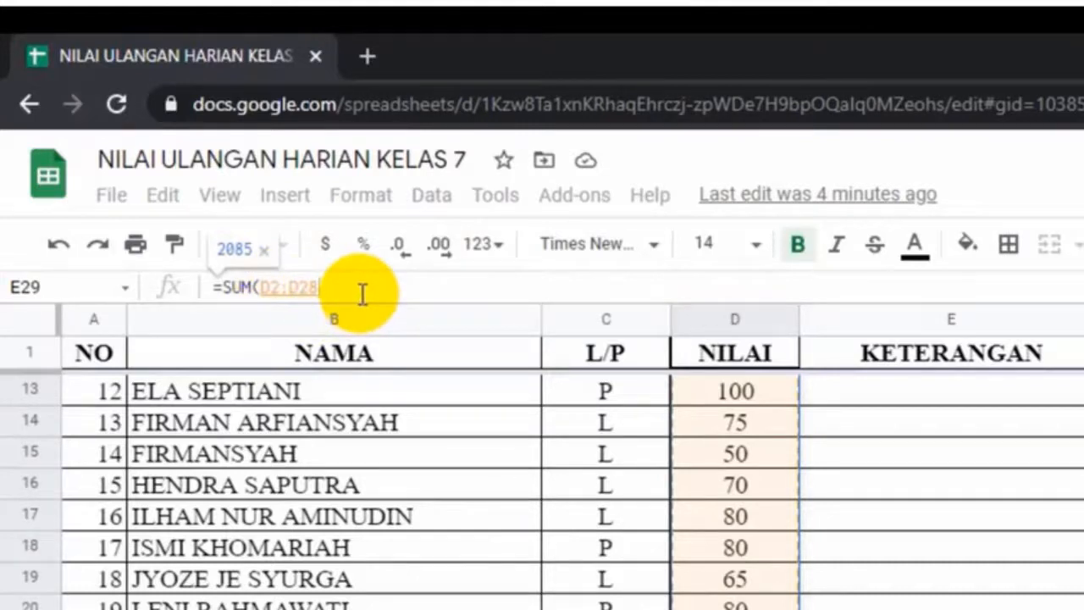
type(")")
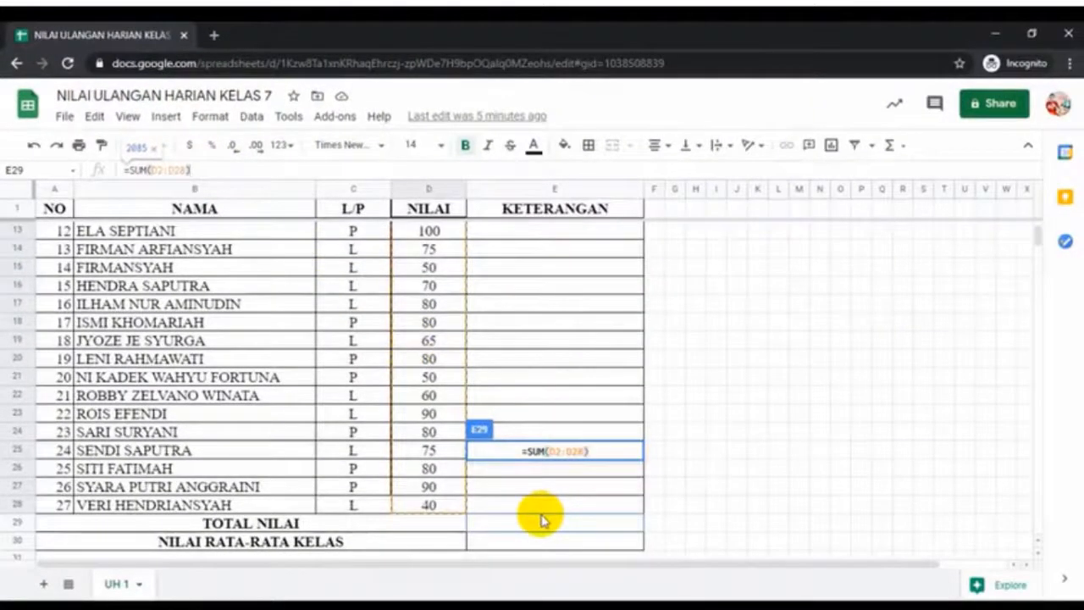
Commit the SUM so E29 shows 2085, then select cell E30
key("Return")
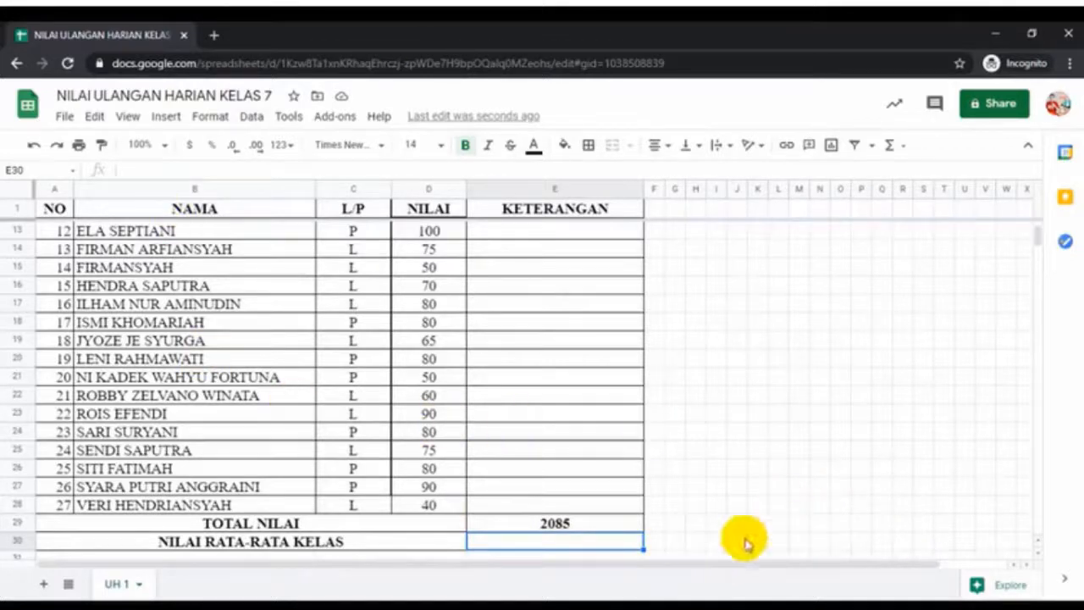
left_click(305, 542)
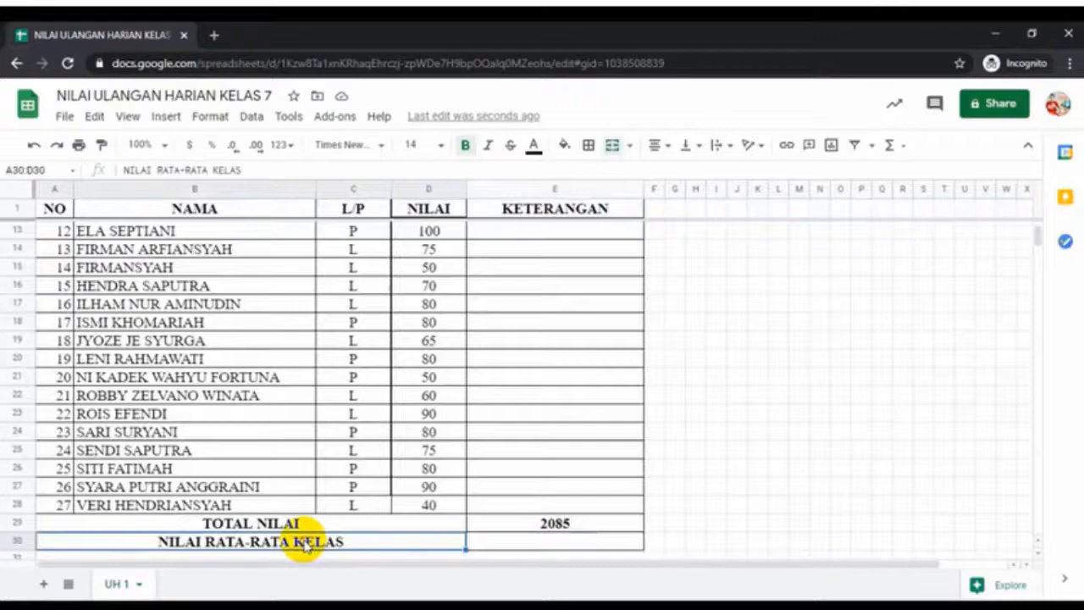
left_click(545, 543)
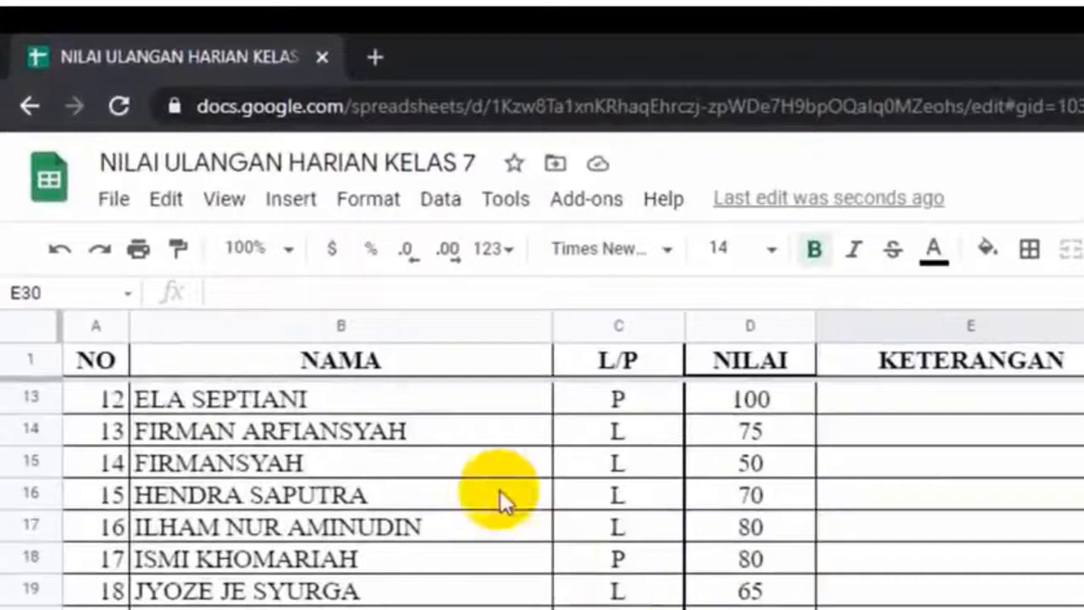
Enter =AVERAGE(D2:D28) in E30, giving a class average of 77.22222222
left_click(286, 291)
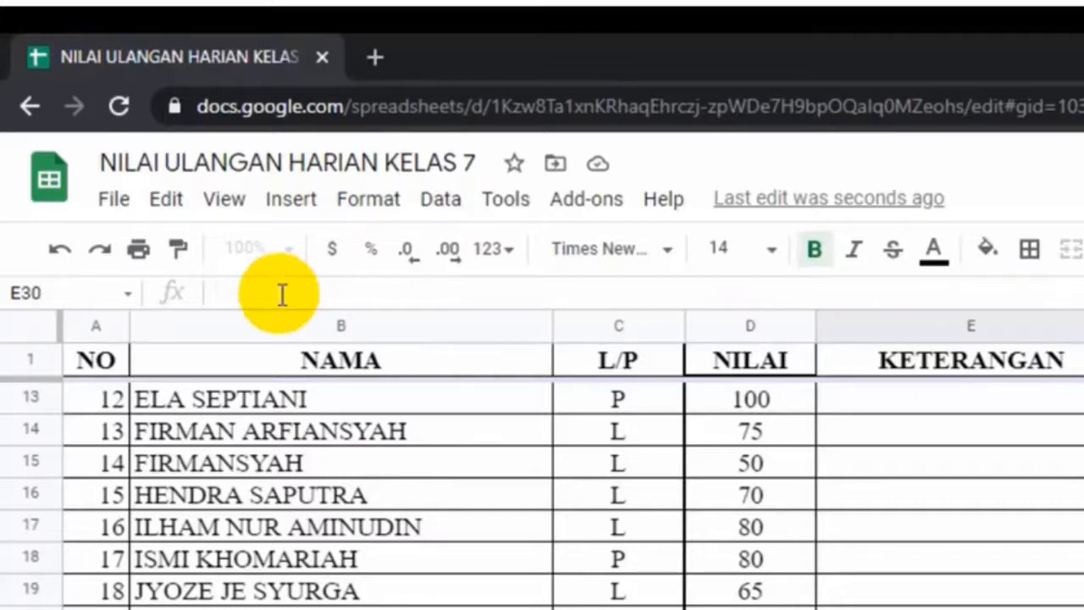
type("=")
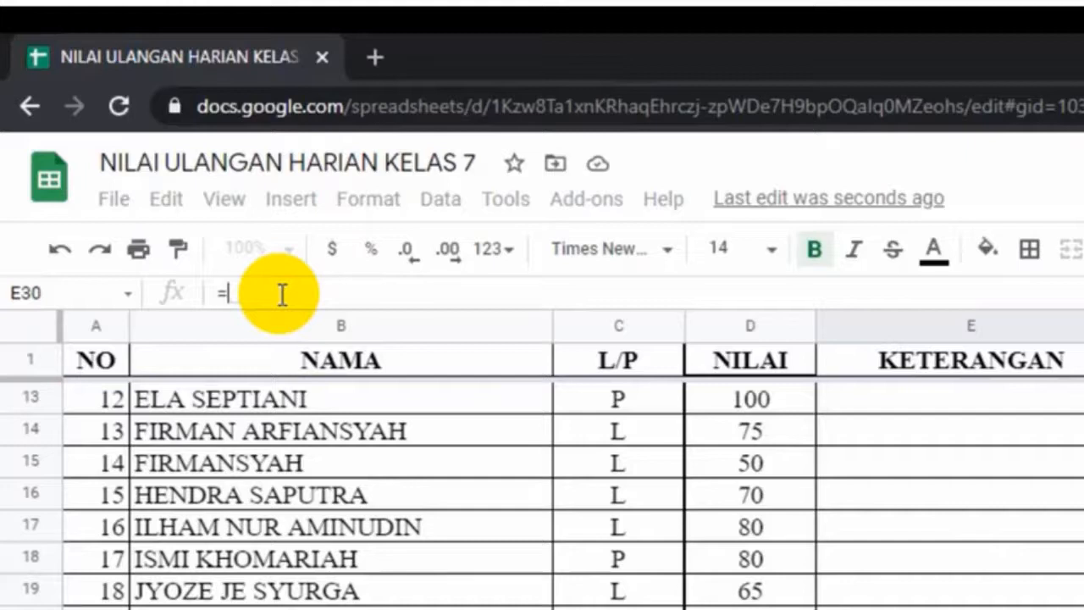
type("ave")
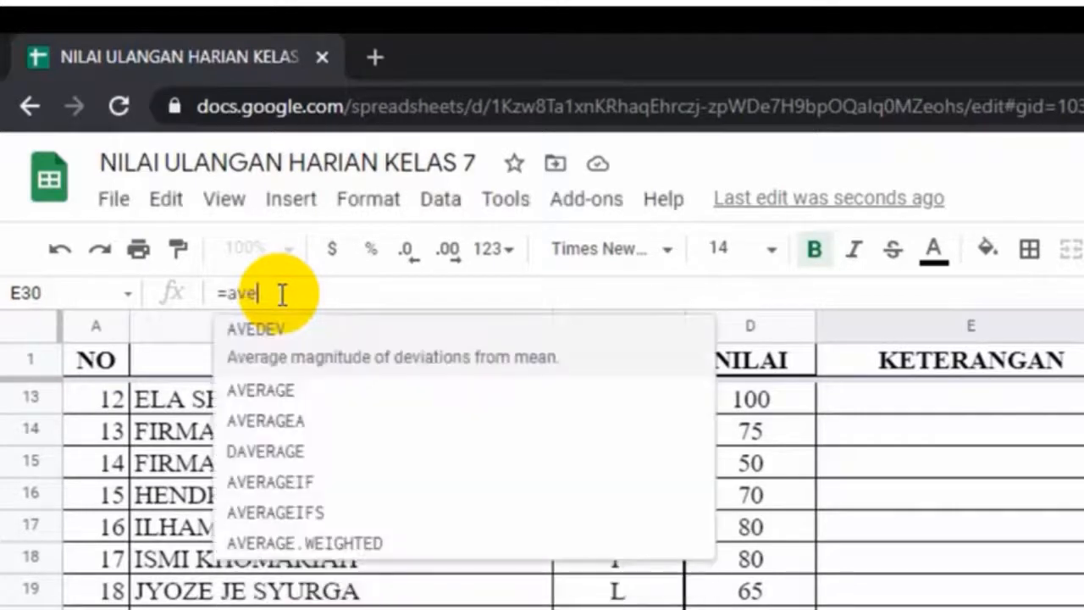
left_click(283, 387)
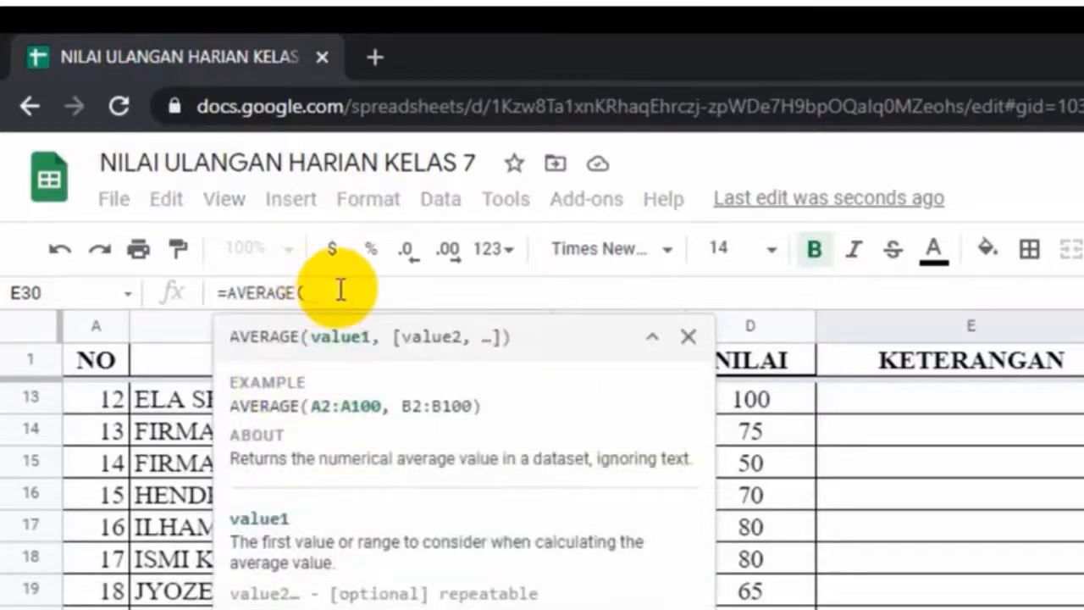
scroll(774, 467, "up", 4)
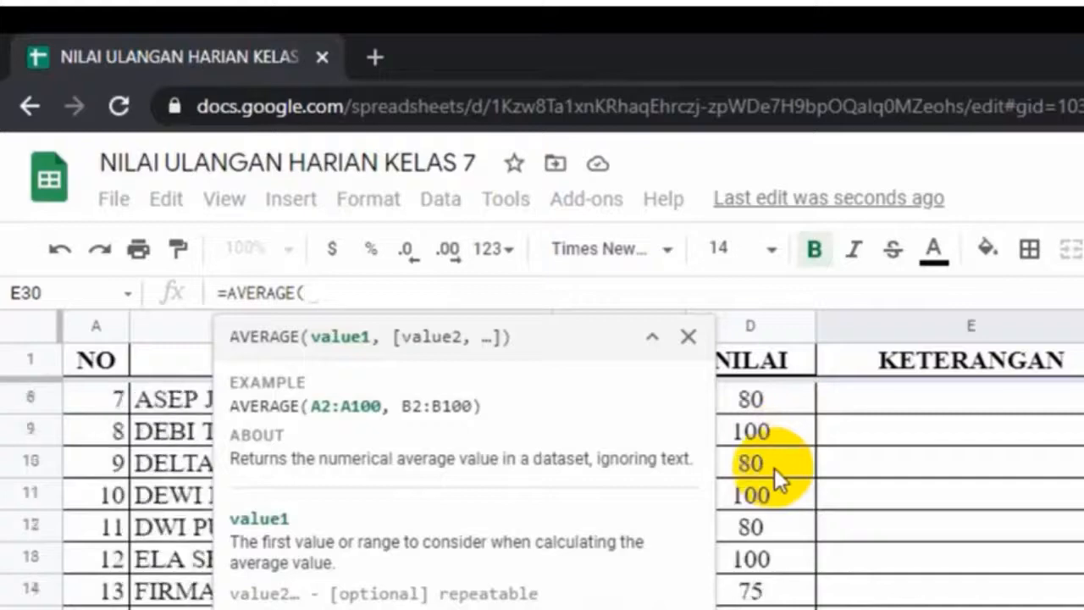
scroll(774, 467, "up", 1)
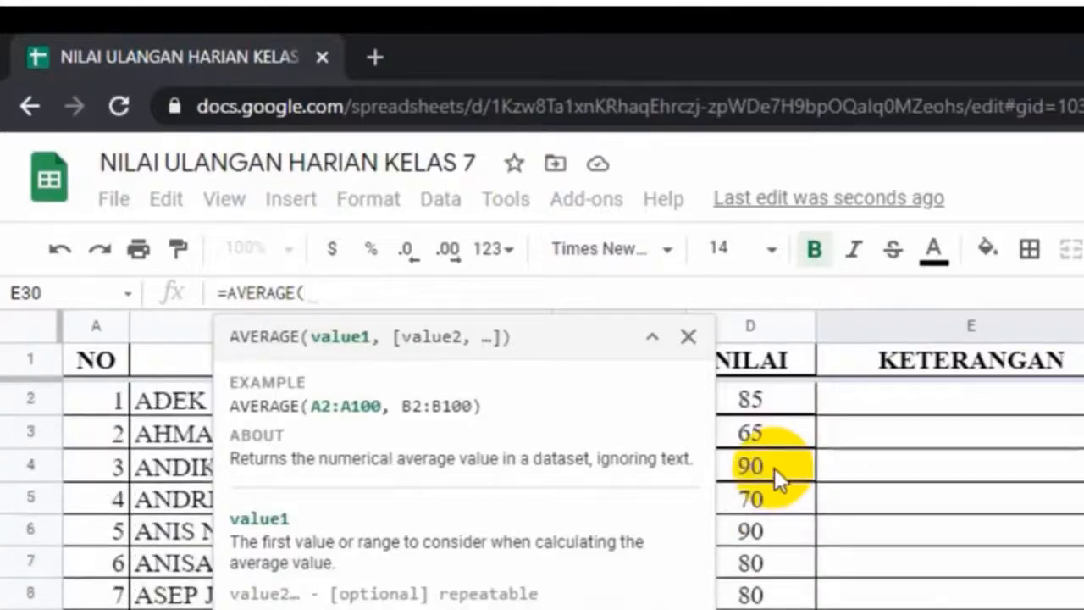
left_click(778, 385)
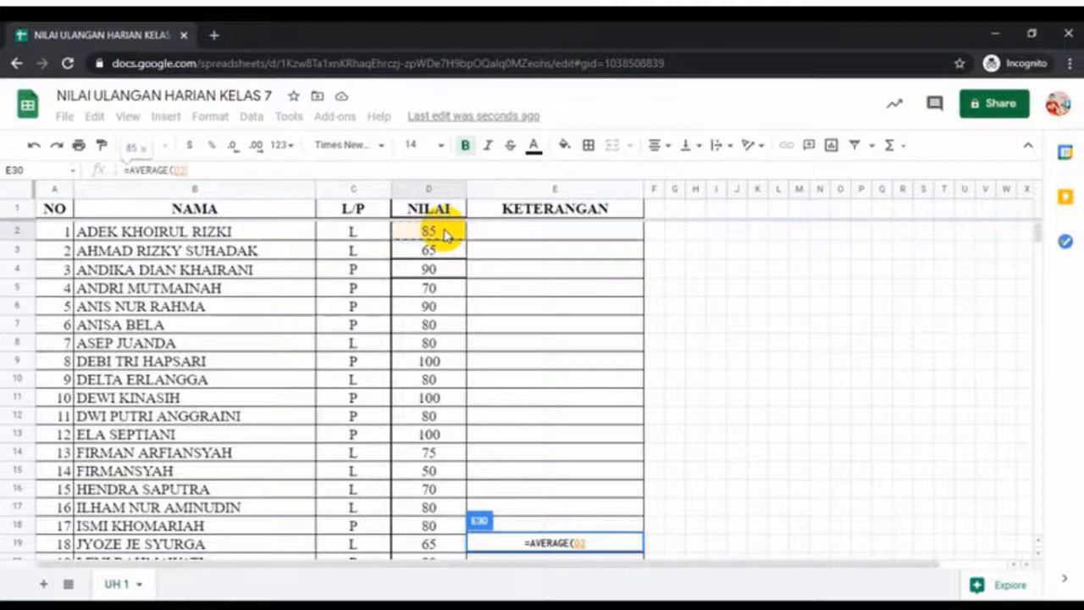
left_click_drag(446, 234, 429, 506)
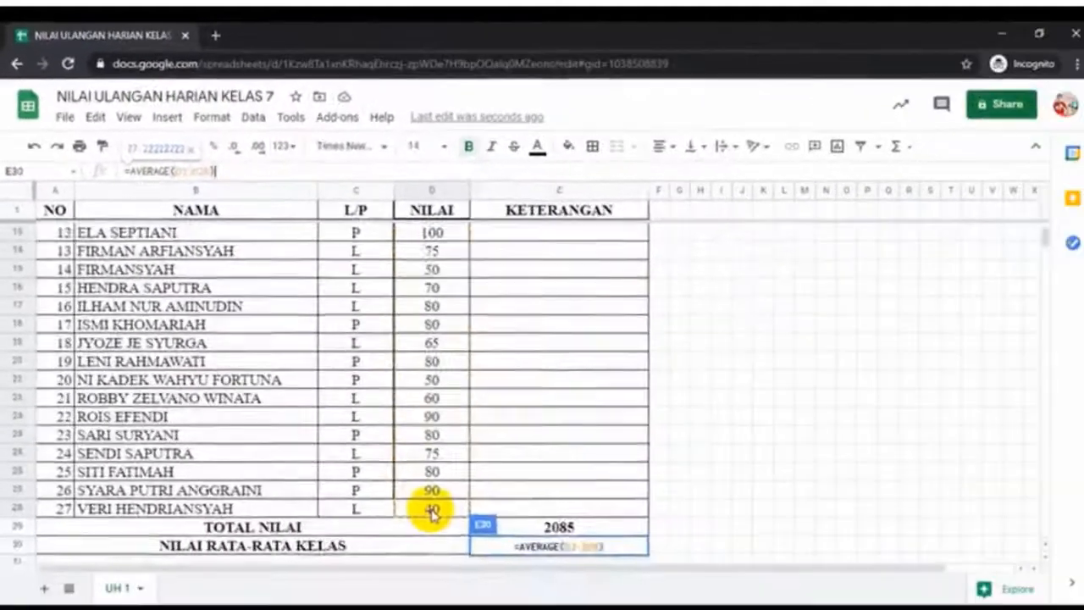
key("Return")
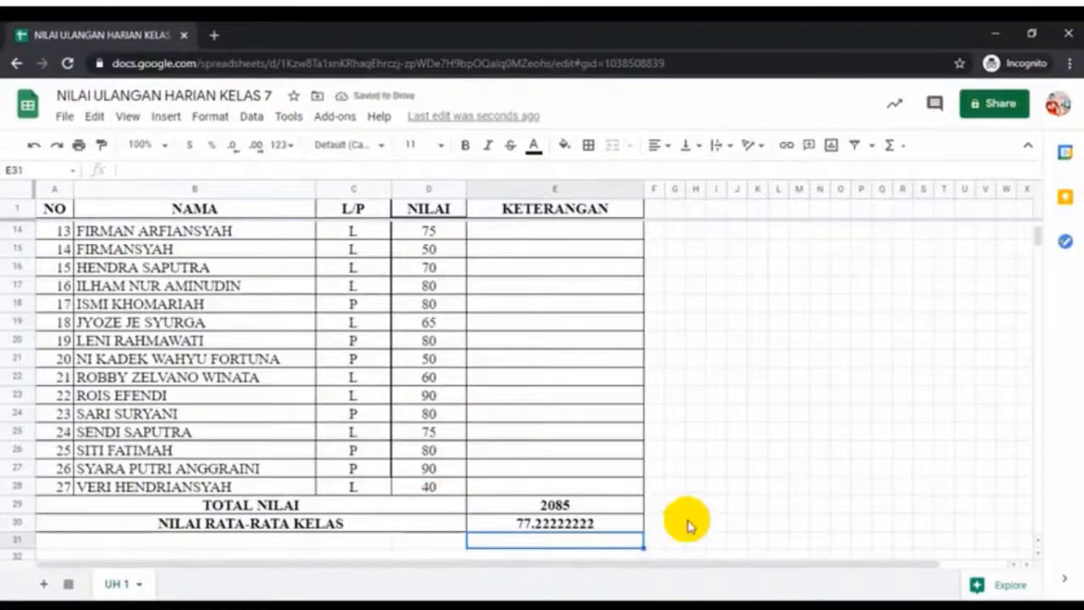
left_click(603, 524)
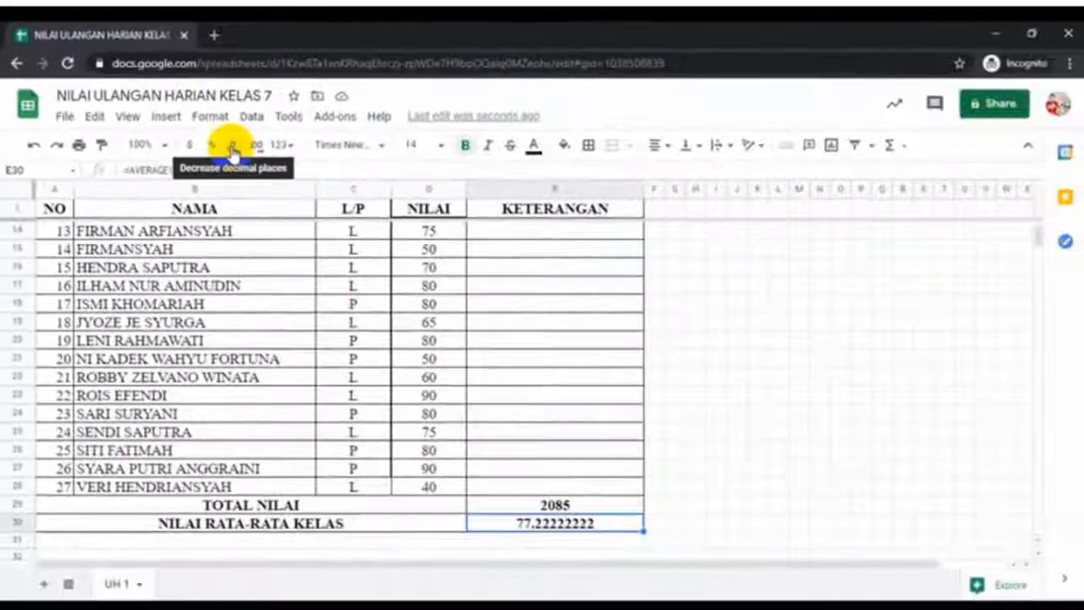
Decrease decimal places on E30 five times so the average reads 77.22
left_click(233, 150)
left_click(233, 150)
left_click(233, 150)
left_click(233, 149)
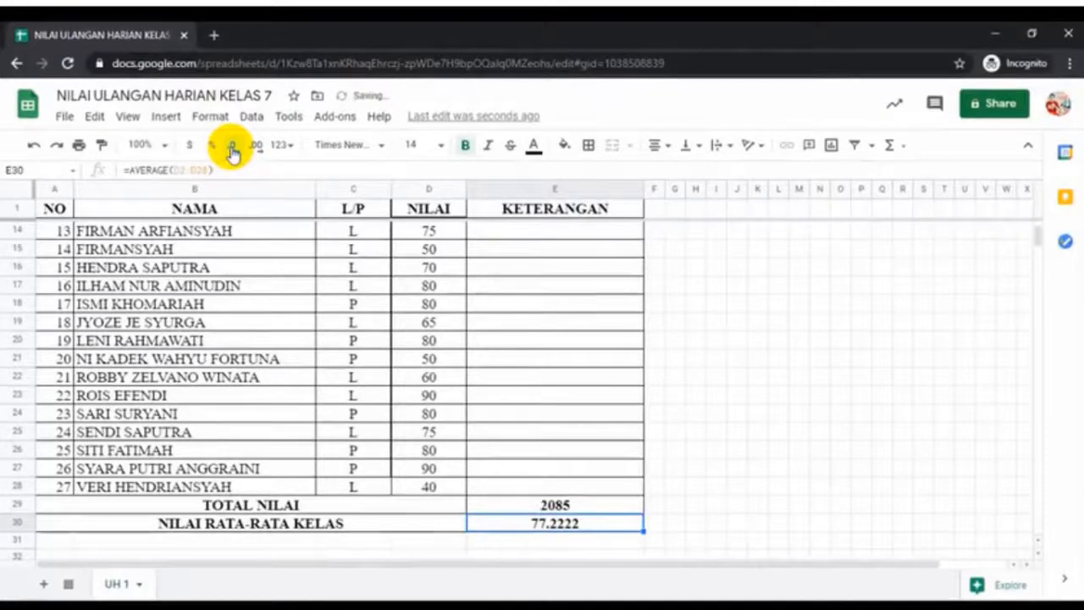
left_click(233, 150)
left_click(233, 150)
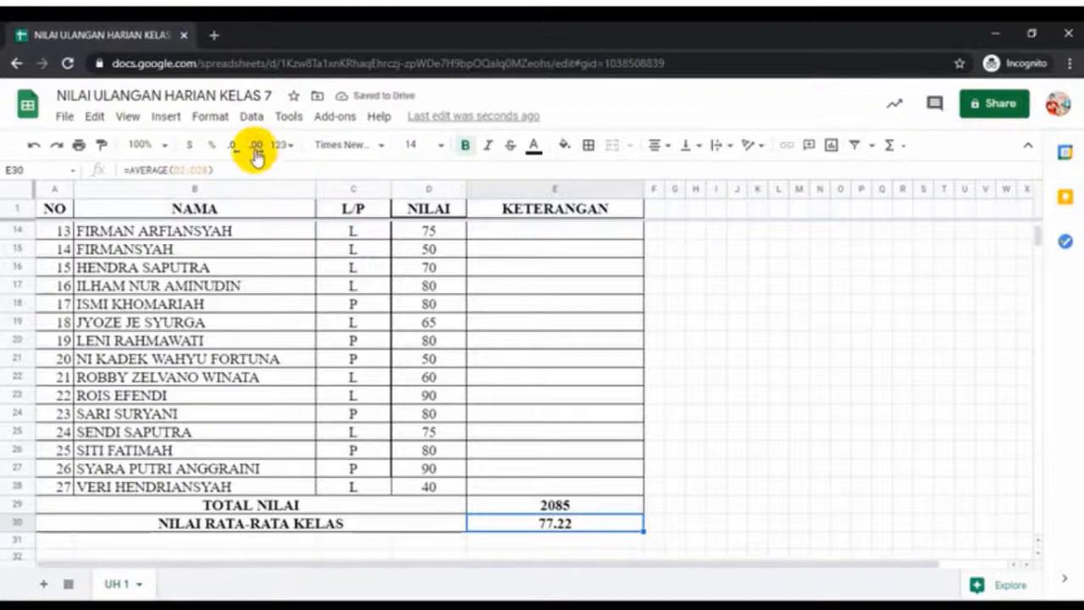
left_click(727, 392)
Select E2, the first KETERANGAN cell, and put it into editing mode
scroll(796, 413, "up", 2)
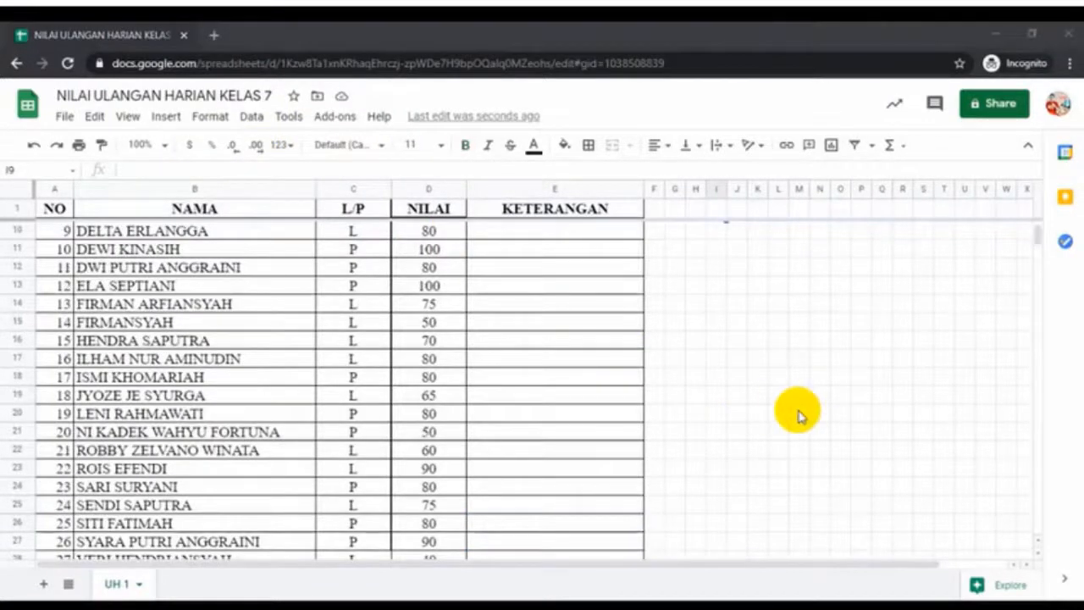
scroll(796, 413, "up", 3)
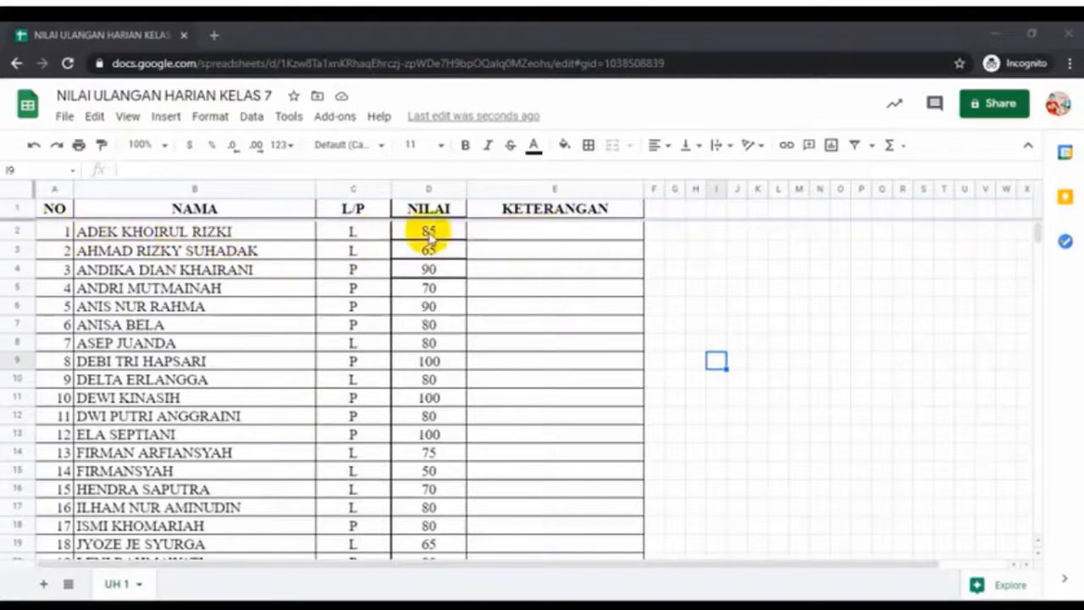
left_click(549, 238)
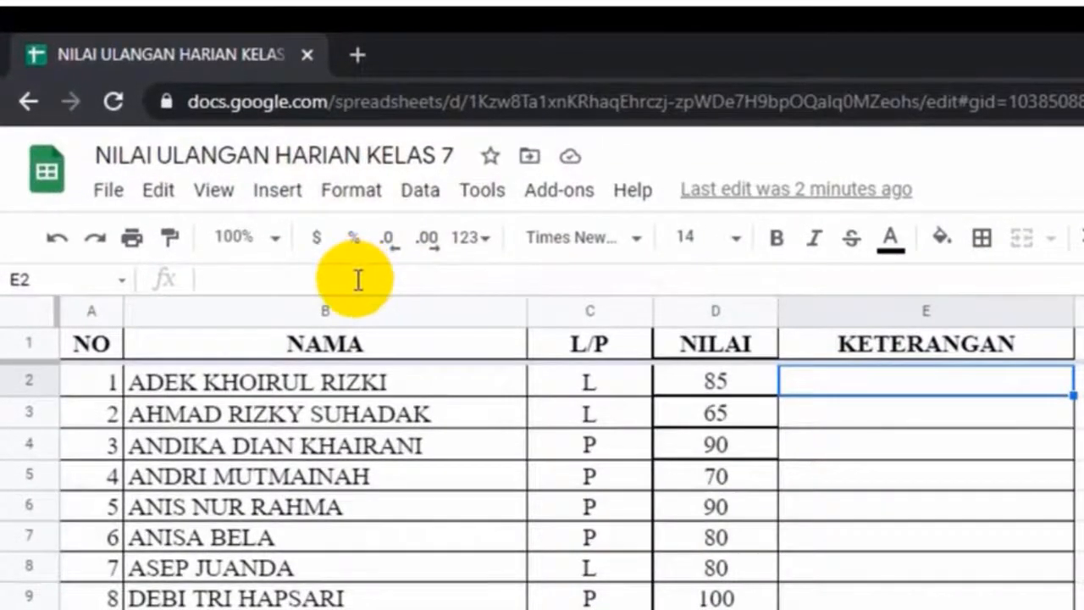
left_click(358, 281)
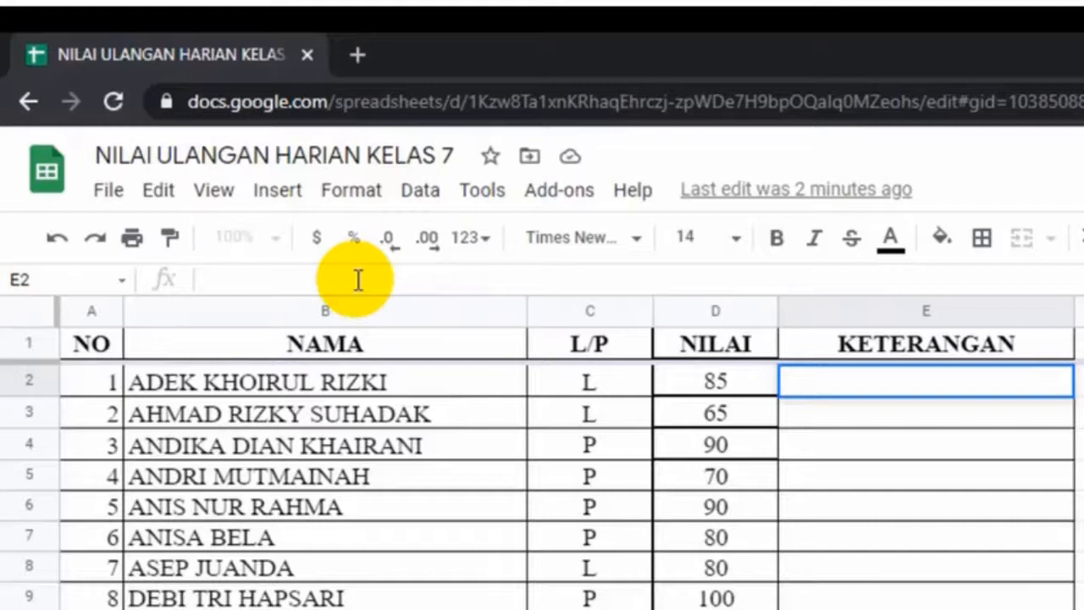
Start an IF formula in E2 testing D2>=70 with "Lulus" as the true result
type("=")
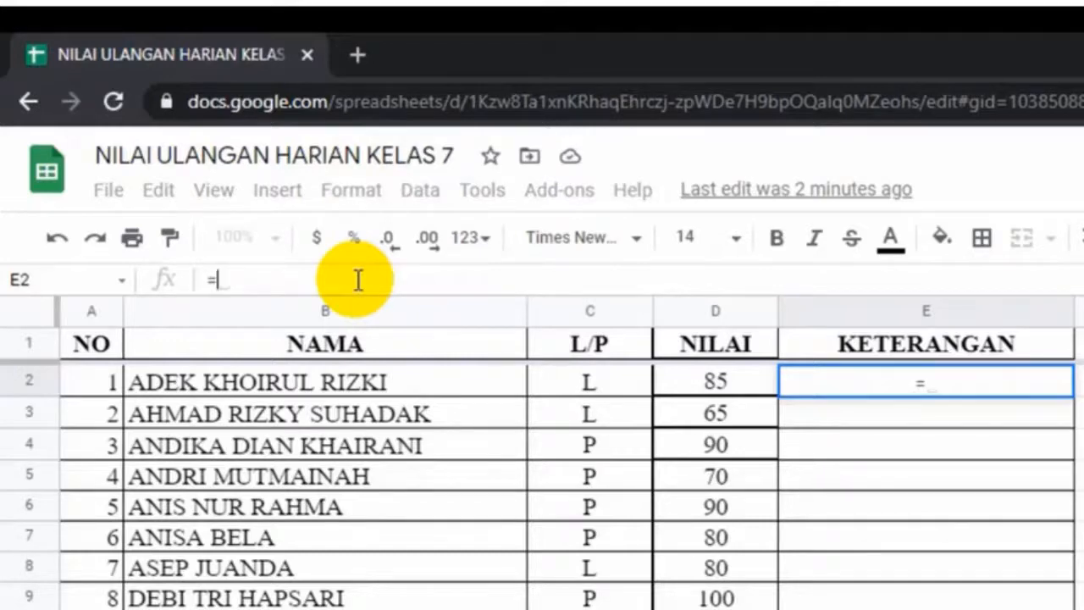
type("if")
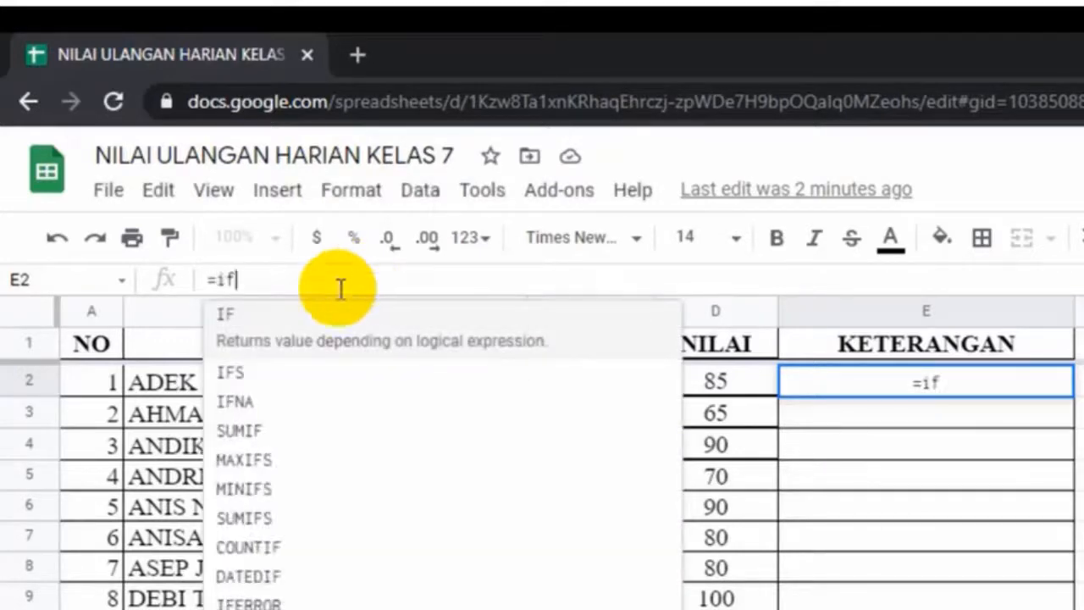
left_click(344, 327)
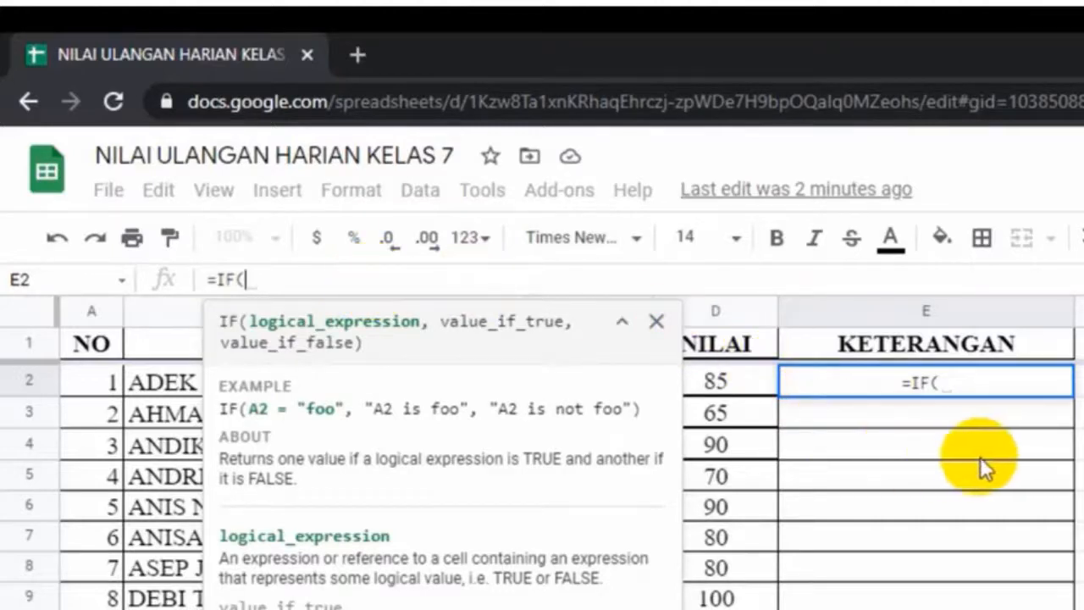
left_click(737, 386)
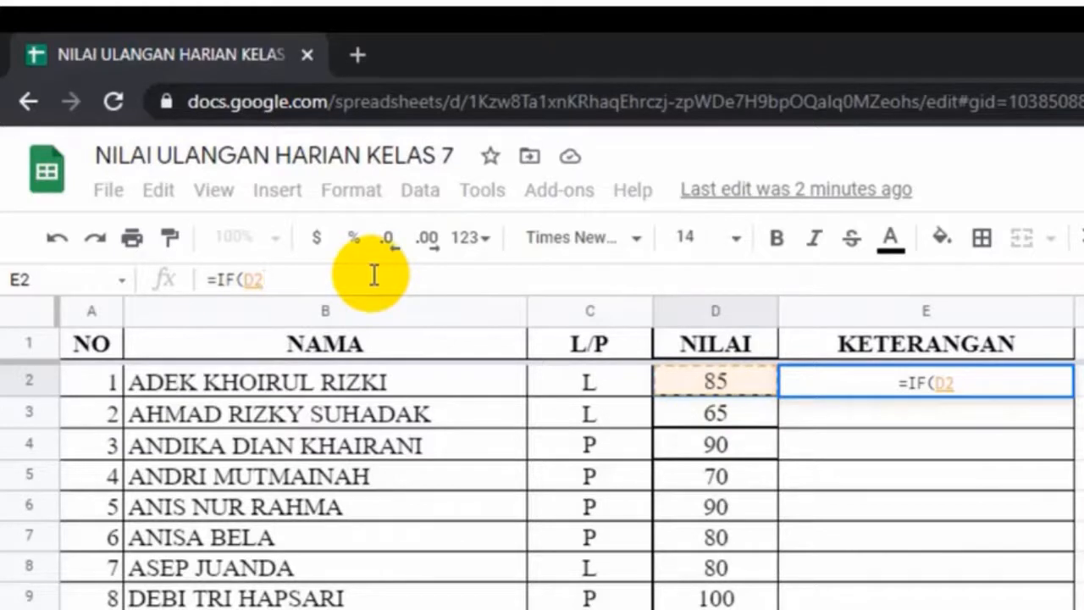
type(".")
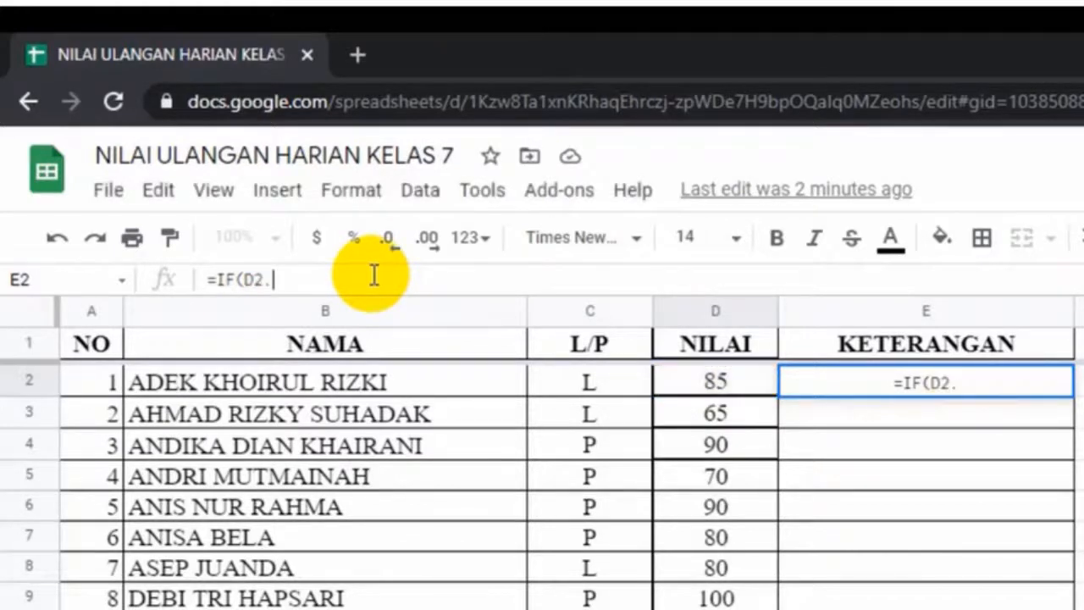
key("BackSpace")
type(">")
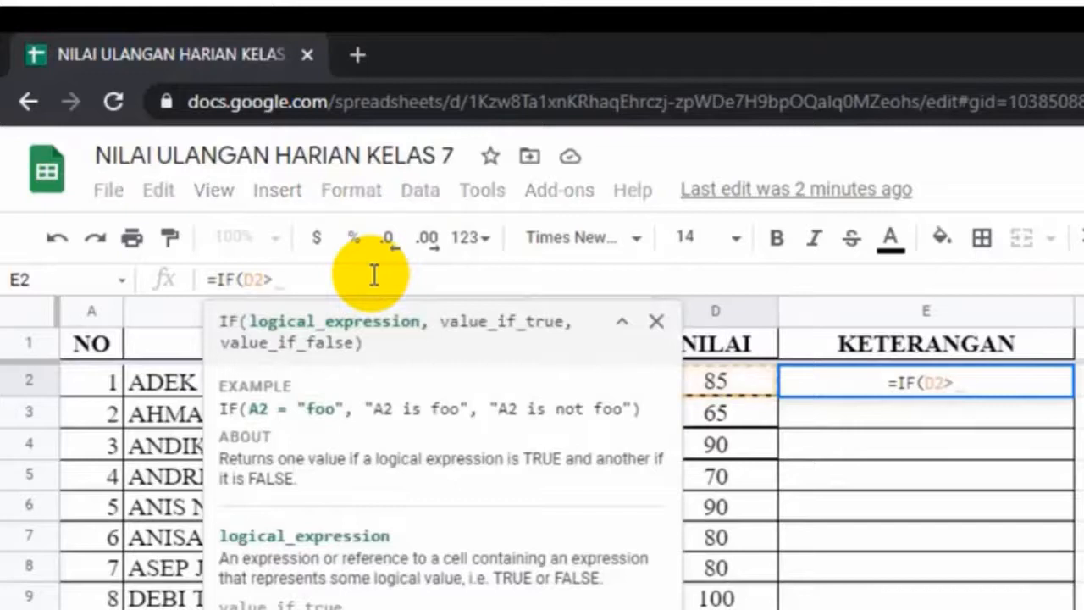
type("=")
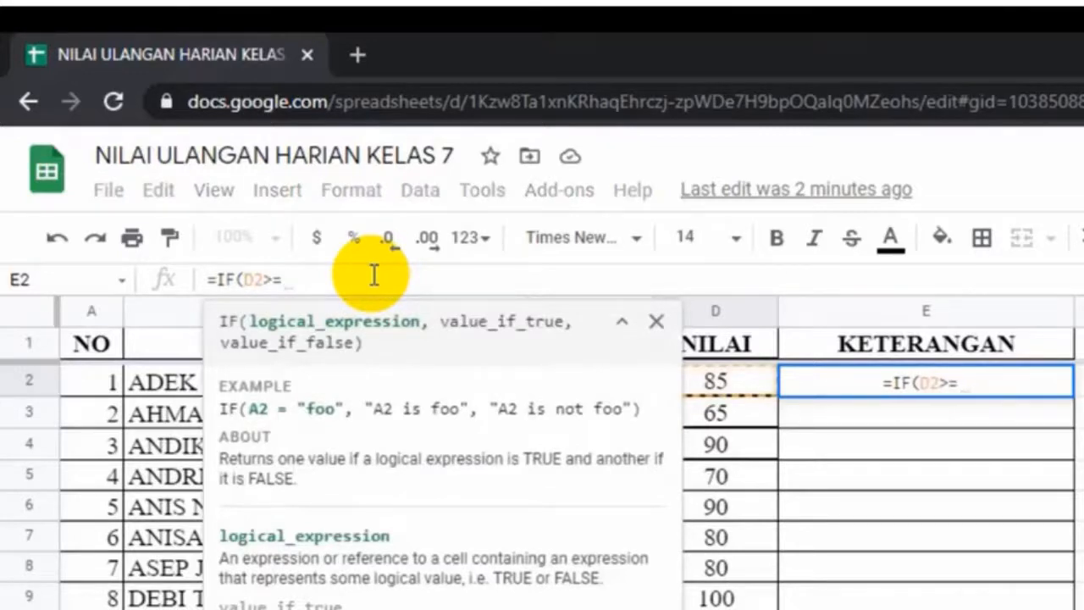
type("70")
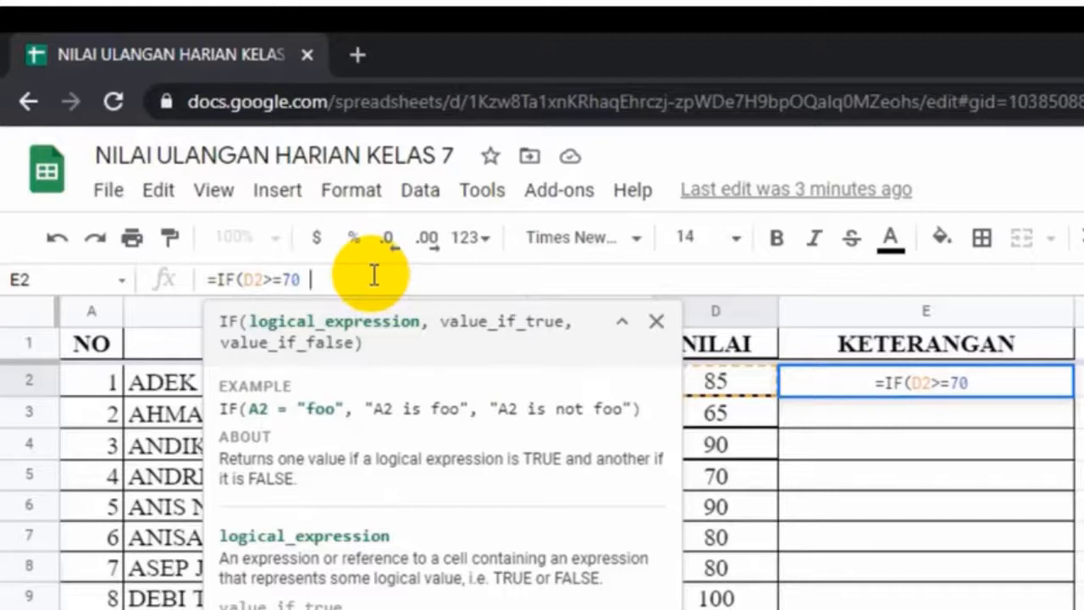
type(" ;")
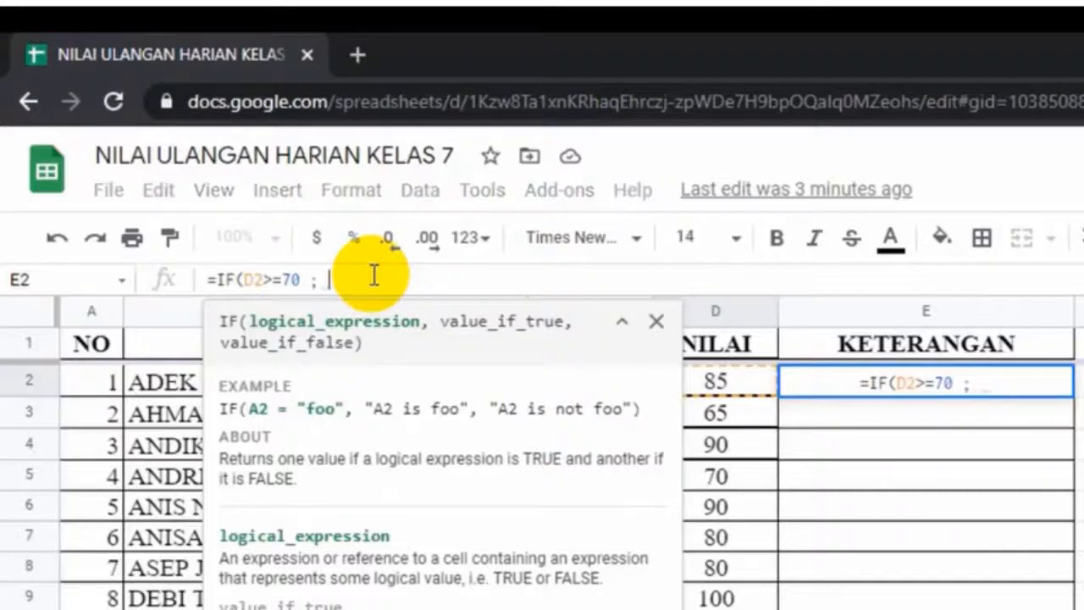
type(" \"")
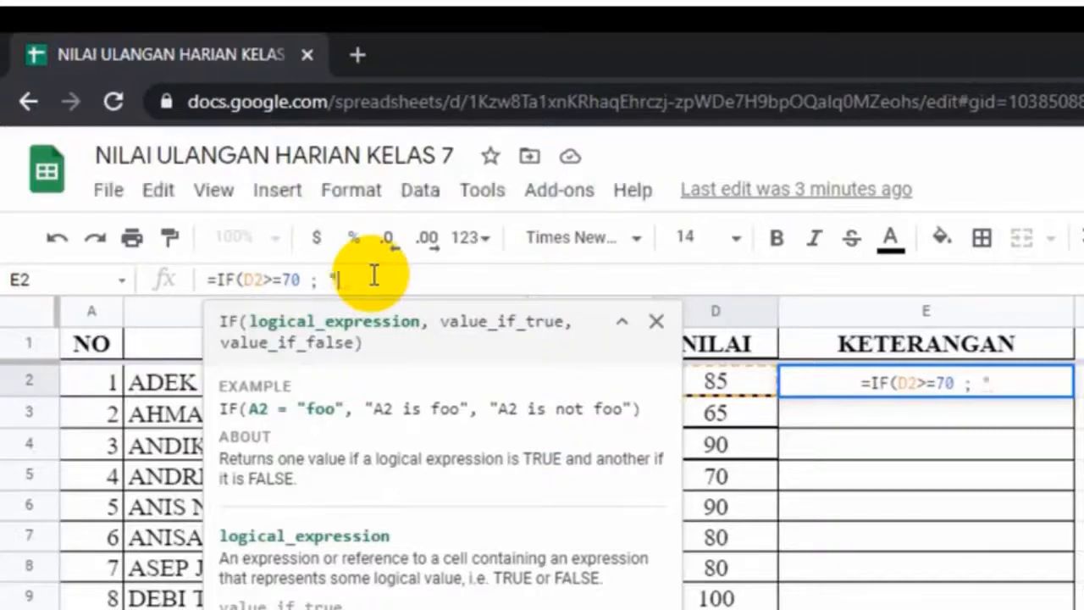
type("Lulu")
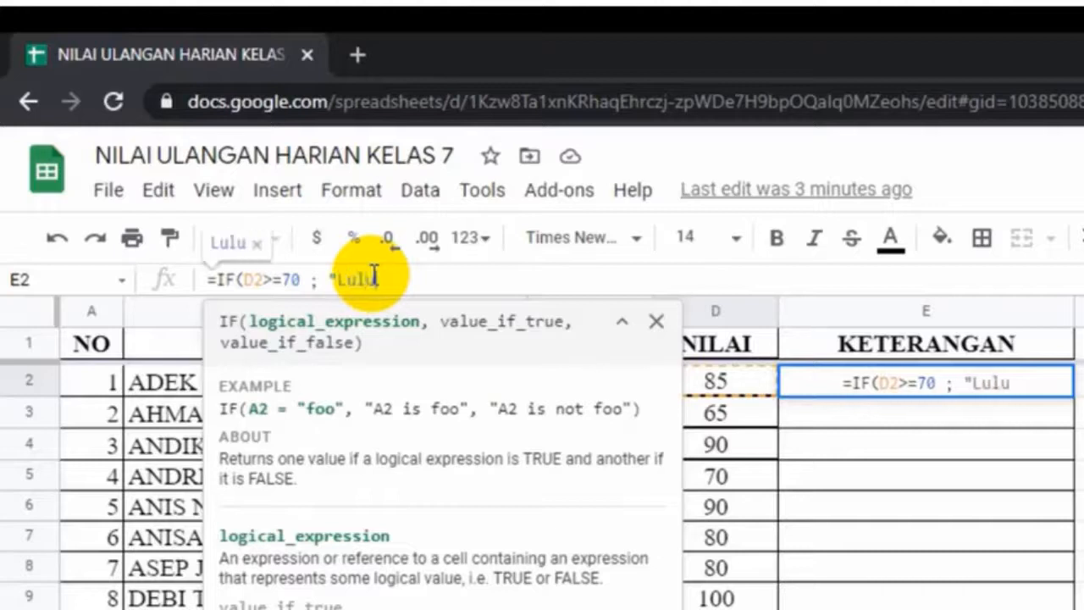
type("s\"")
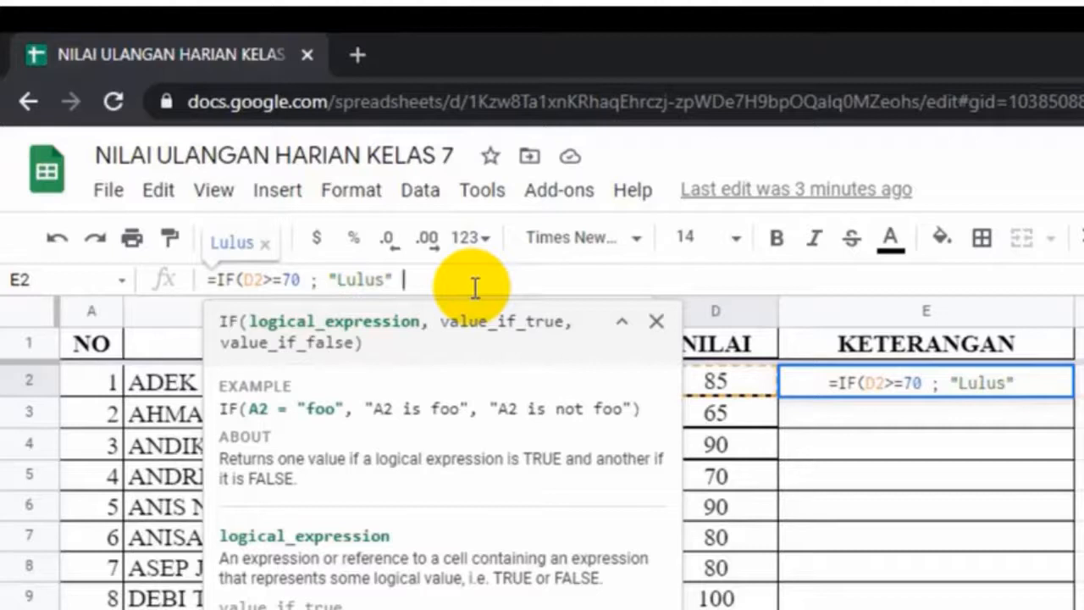
Finish the formula with "Remedial" as the false result and commit it
type(";")
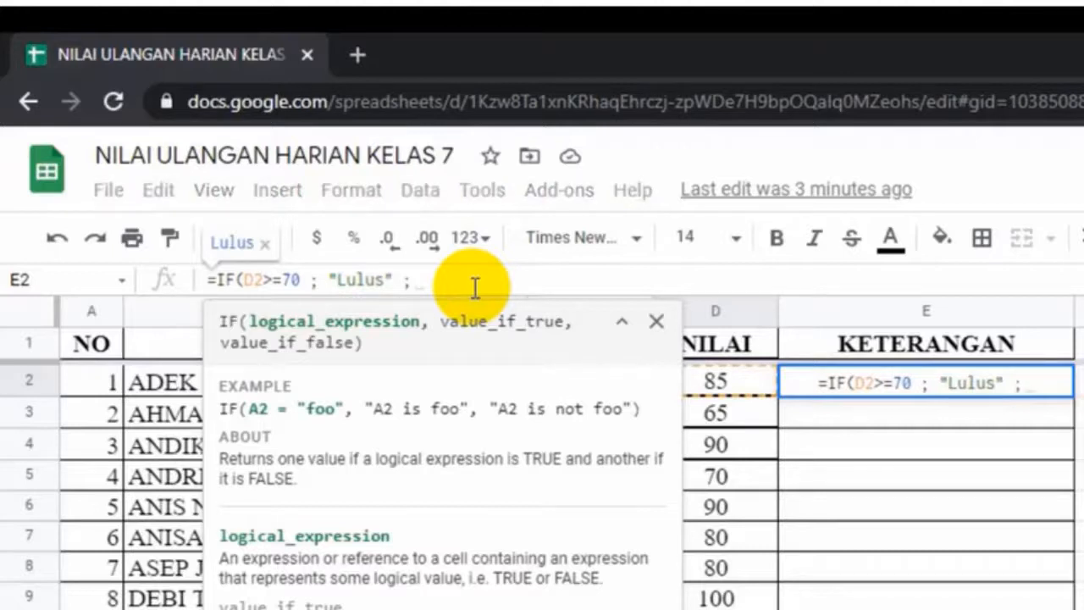
left_click(475, 288)
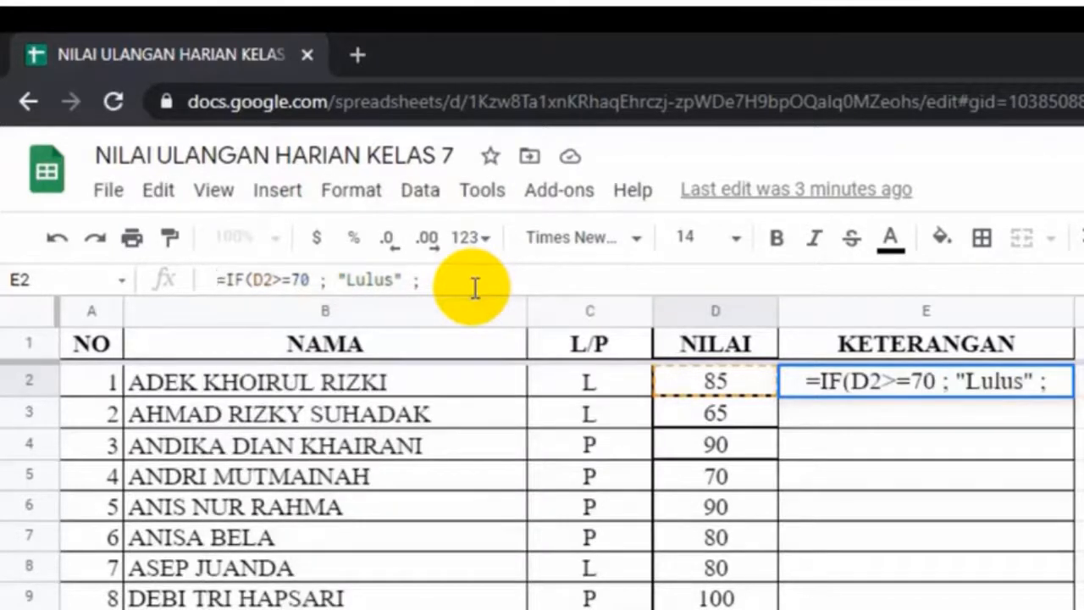
key("BackSpace")
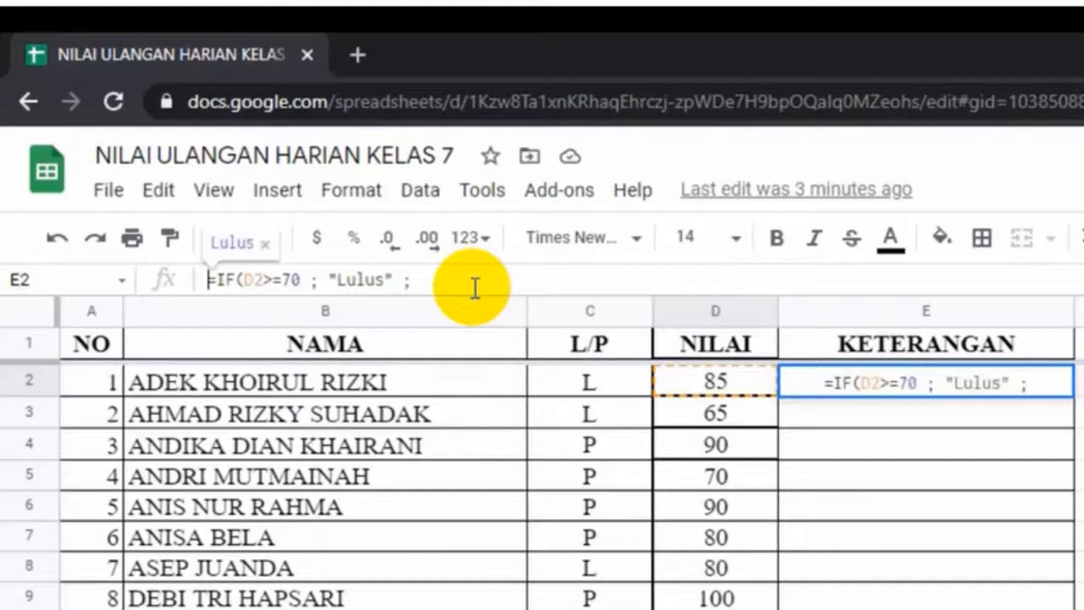
left_click(475, 288)
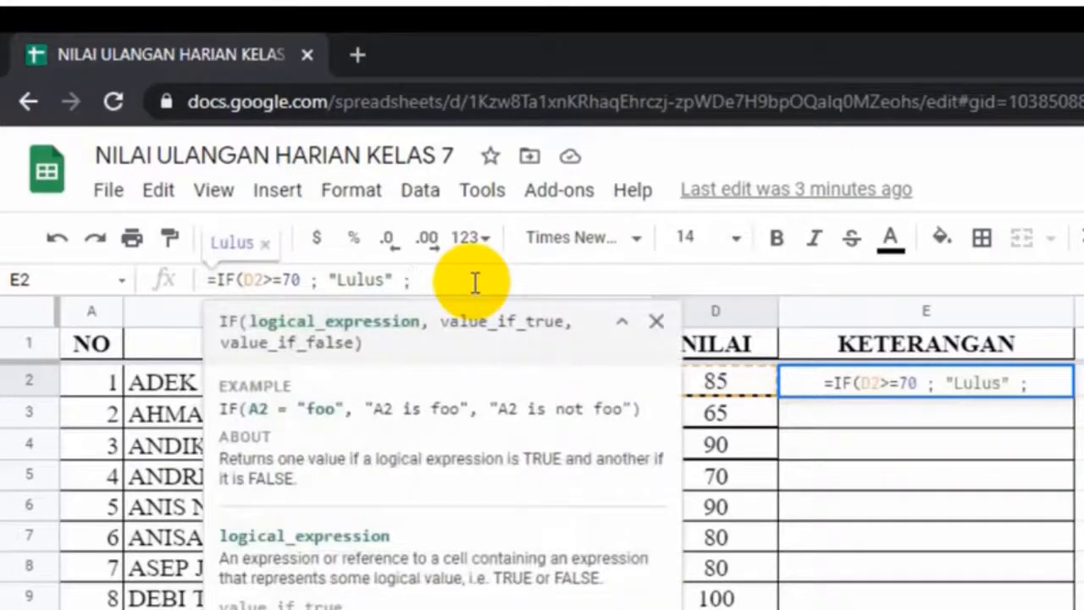
type("\"")
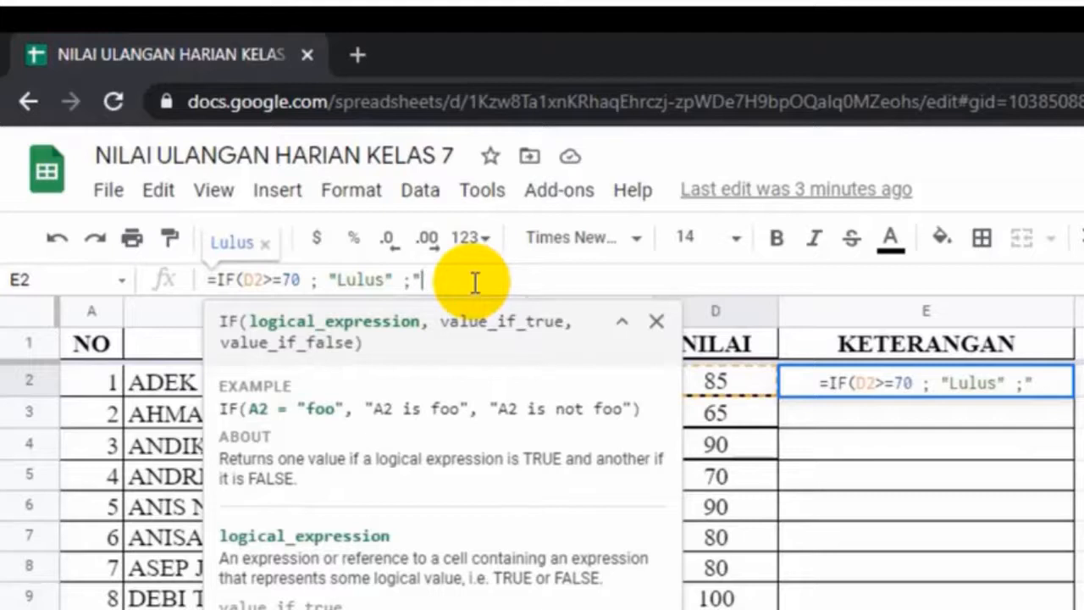
type("Remedial\"")
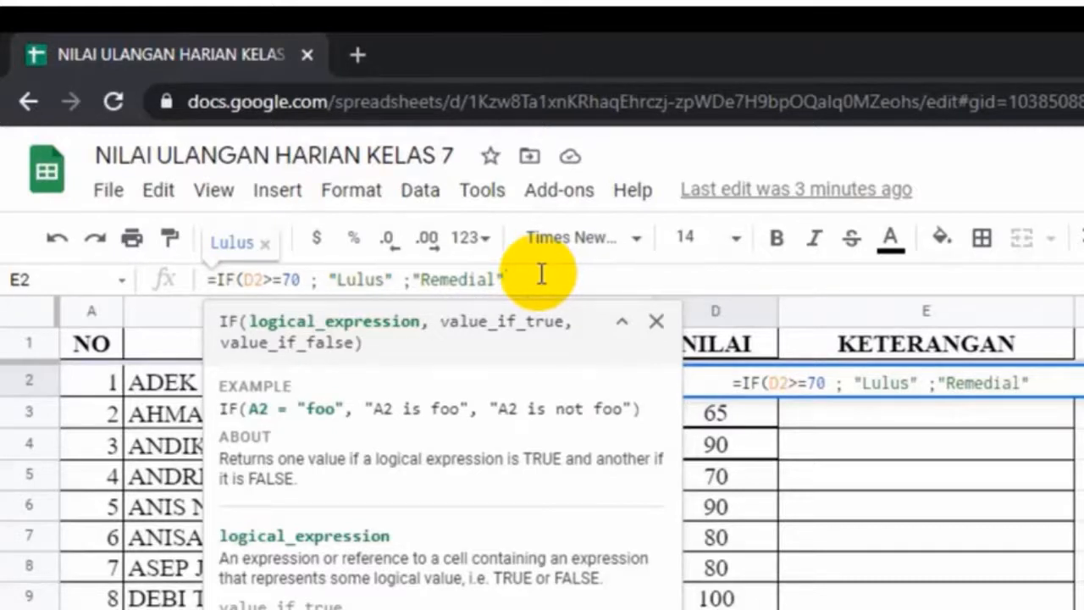
type(")")
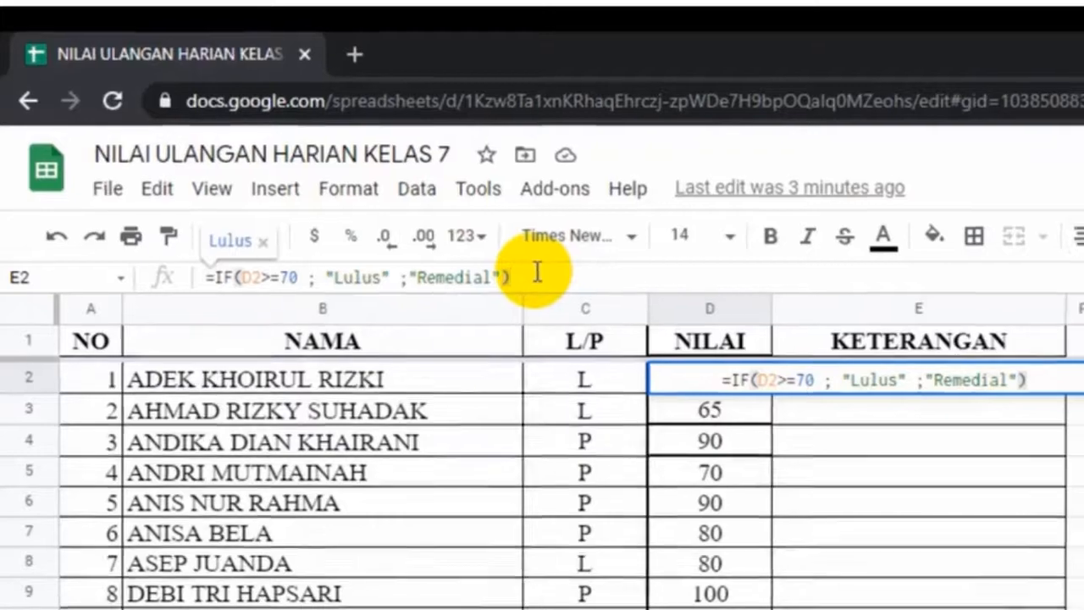
key("Return")
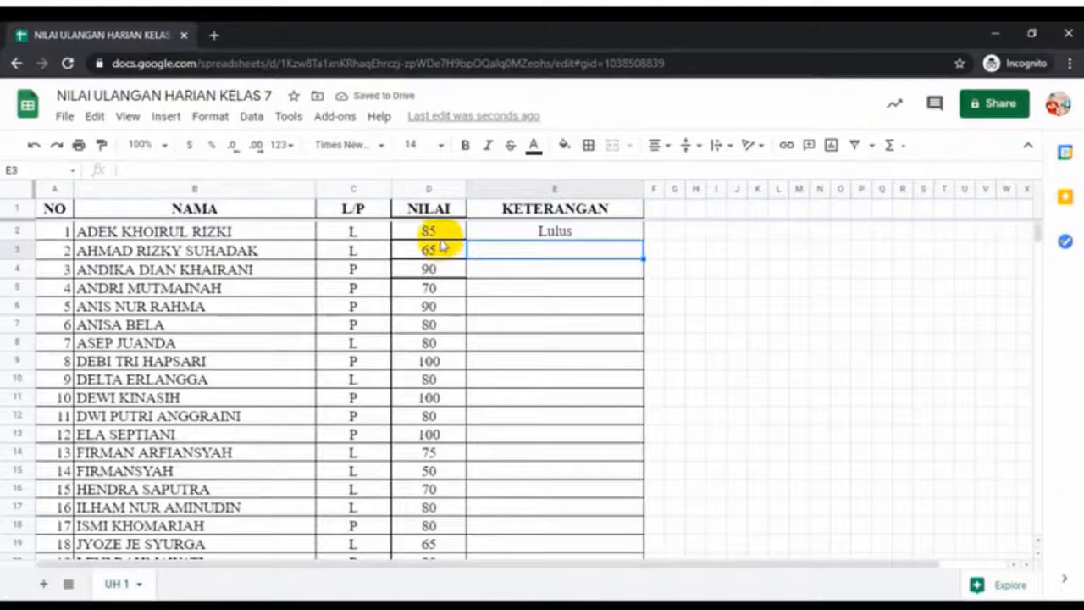
Copy E2's IF formula down to E28 and check the copied formula in E5
left_click(618, 238)
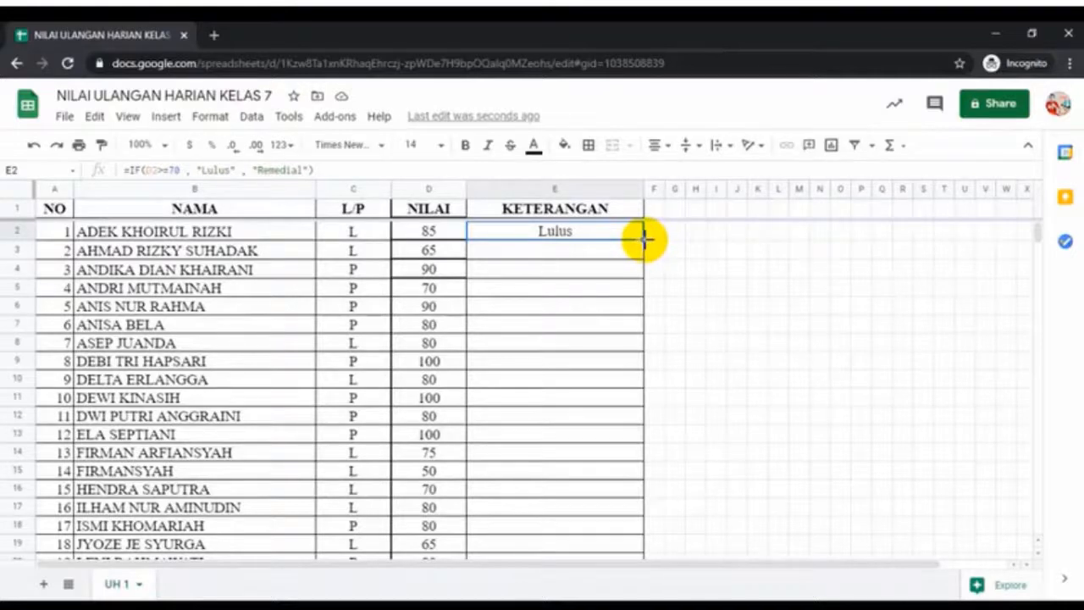
left_click_drag(644, 240, 627, 484)
scroll(757, 349, "up", 4)
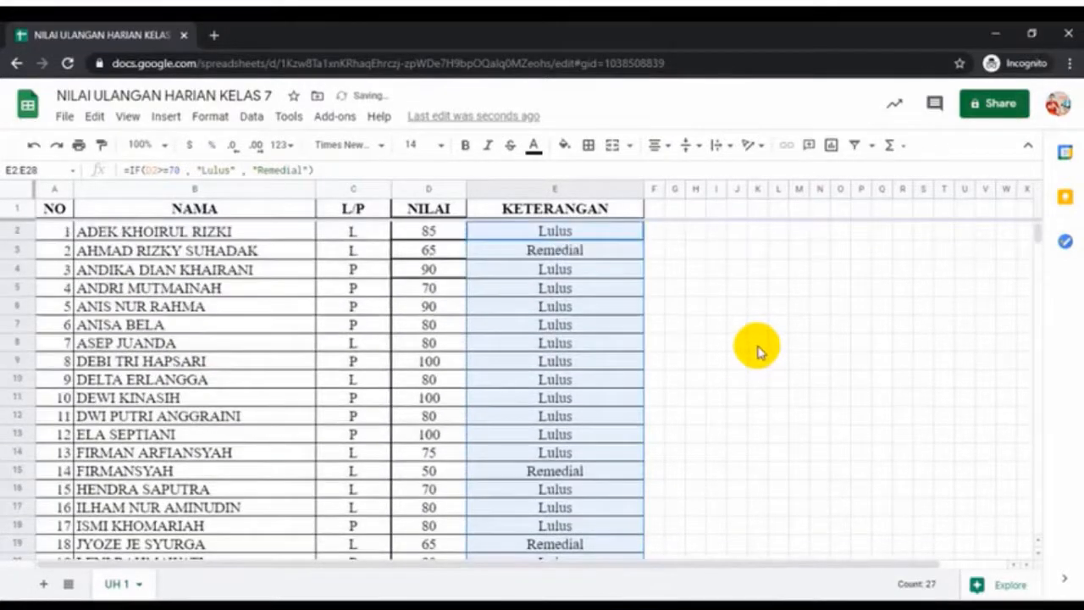
left_click(619, 294)
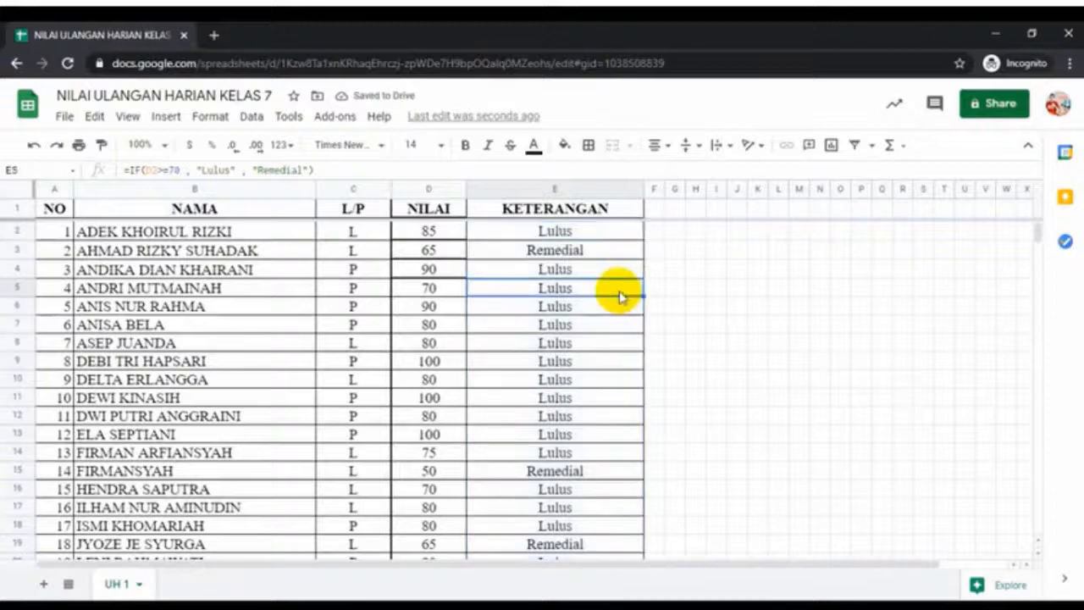
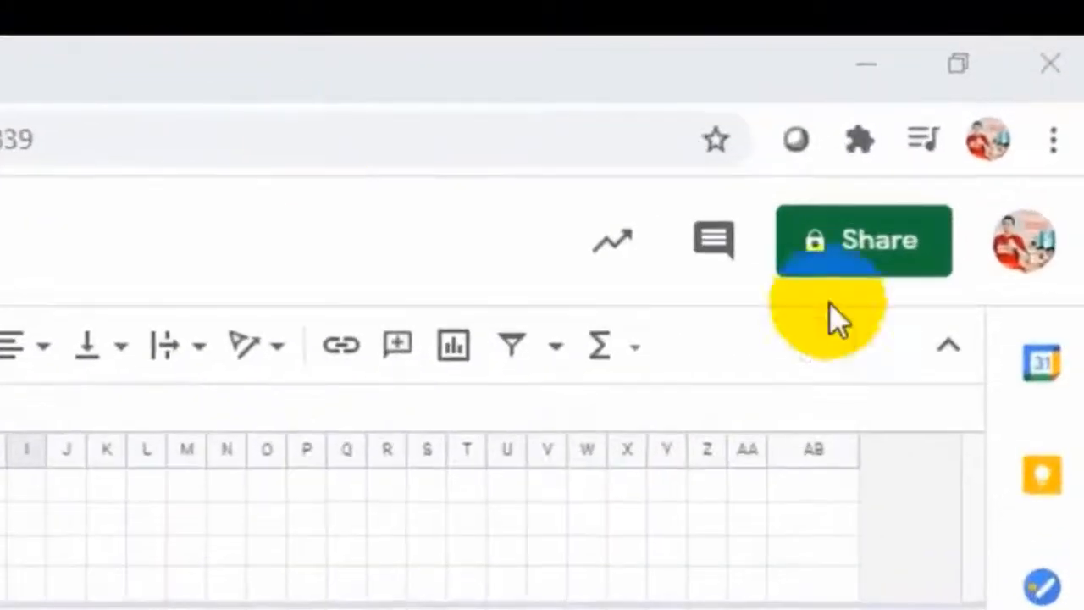
Open the Share dialog for the NILAI ULANGAN HARIAN KELAS 7 spreadsheet
left_click(842, 249)
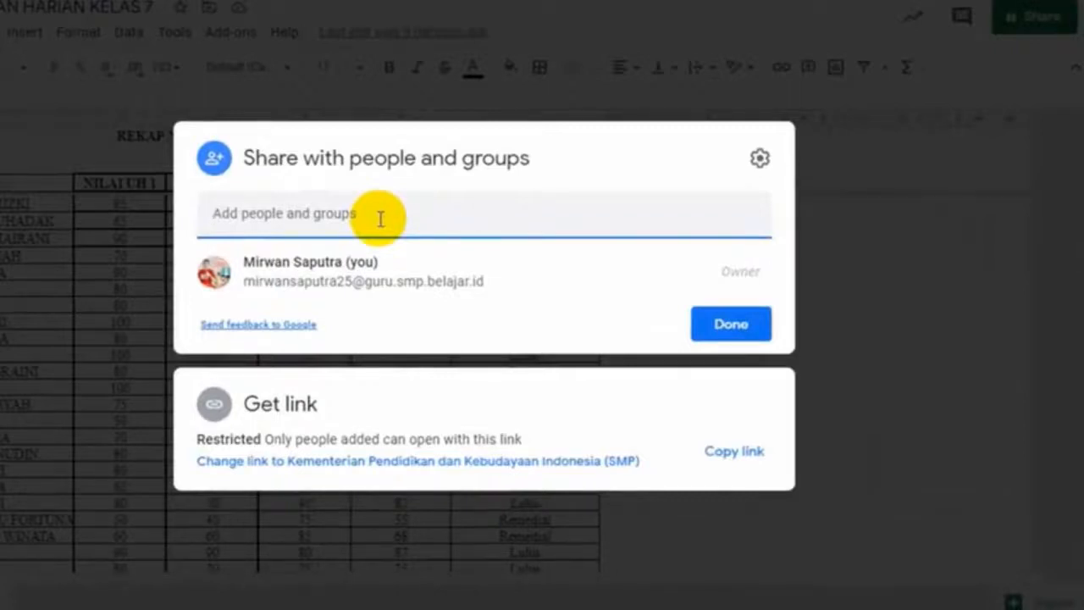
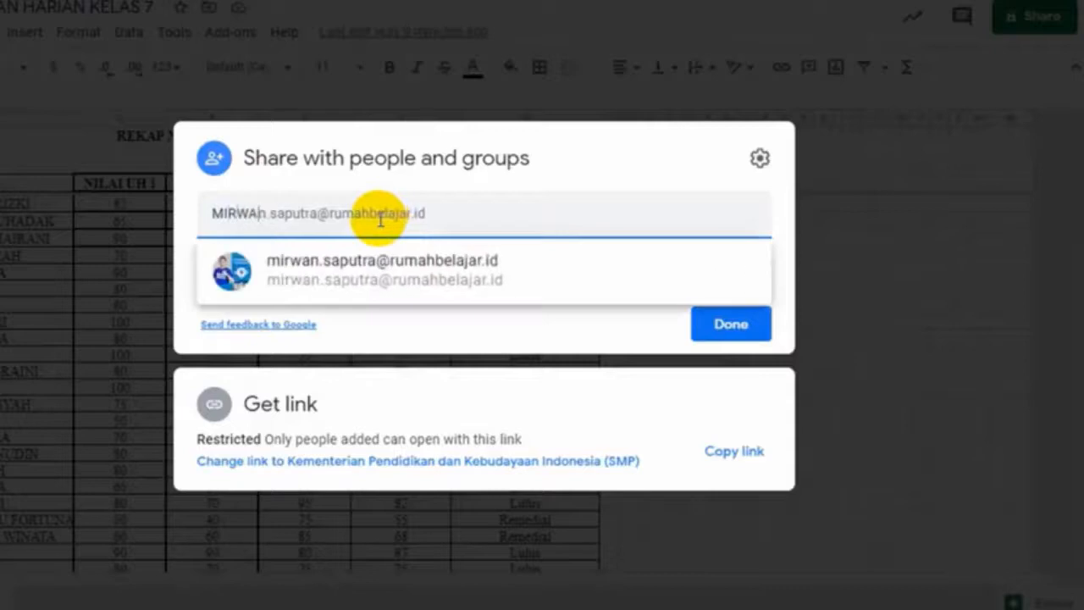
Add the colleague's suggested school e-mail as a recipient and review its access role options
left_click(396, 279)
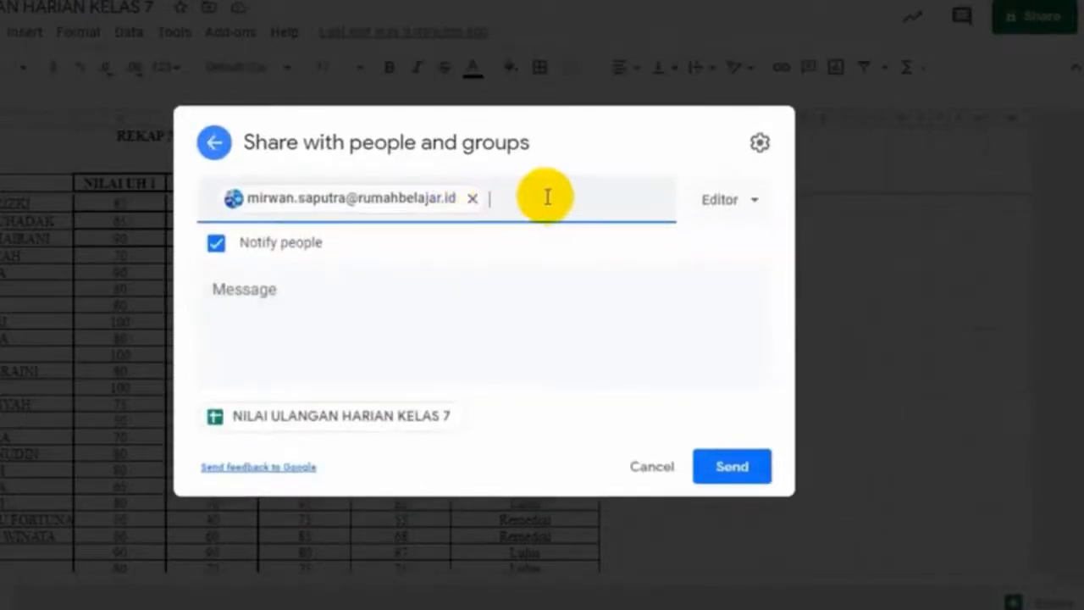
left_click(758, 210)
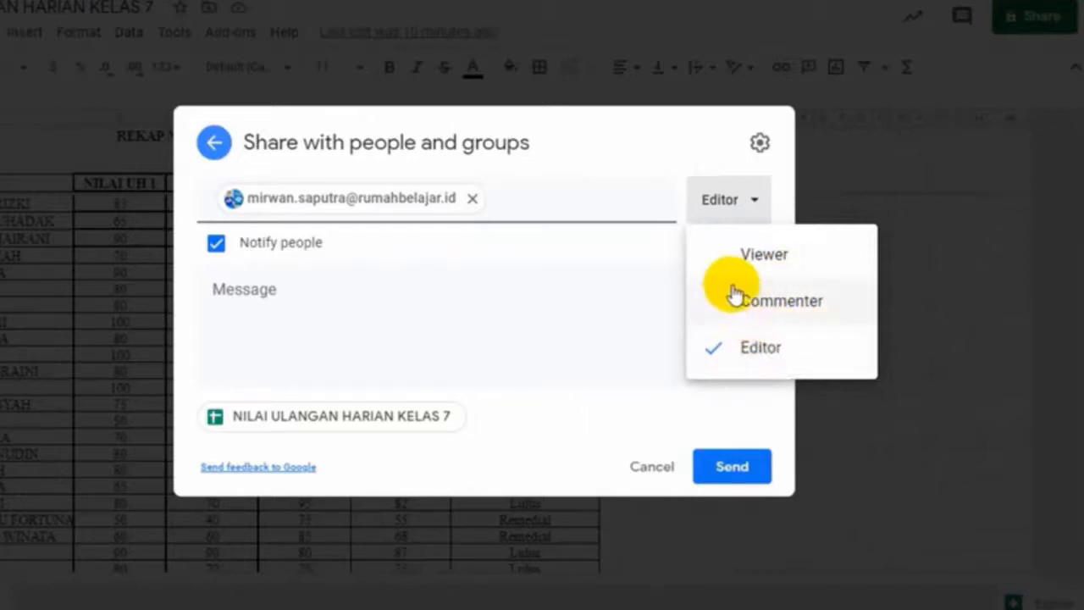
Keep Editor access, send the invitation, and confirm sharing outside the organization
left_click(735, 354)
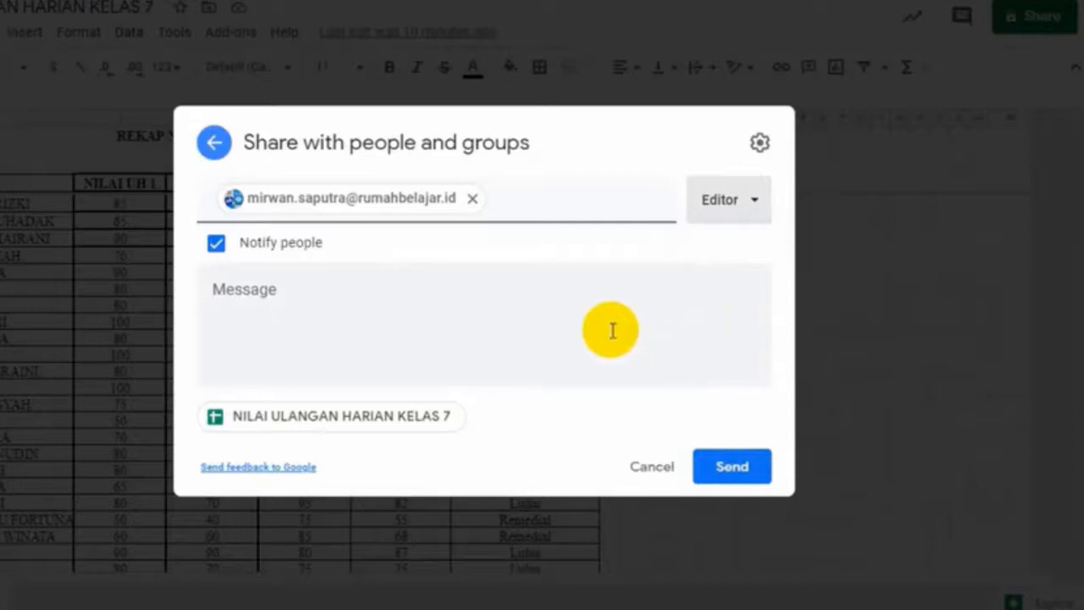
left_click(717, 473)
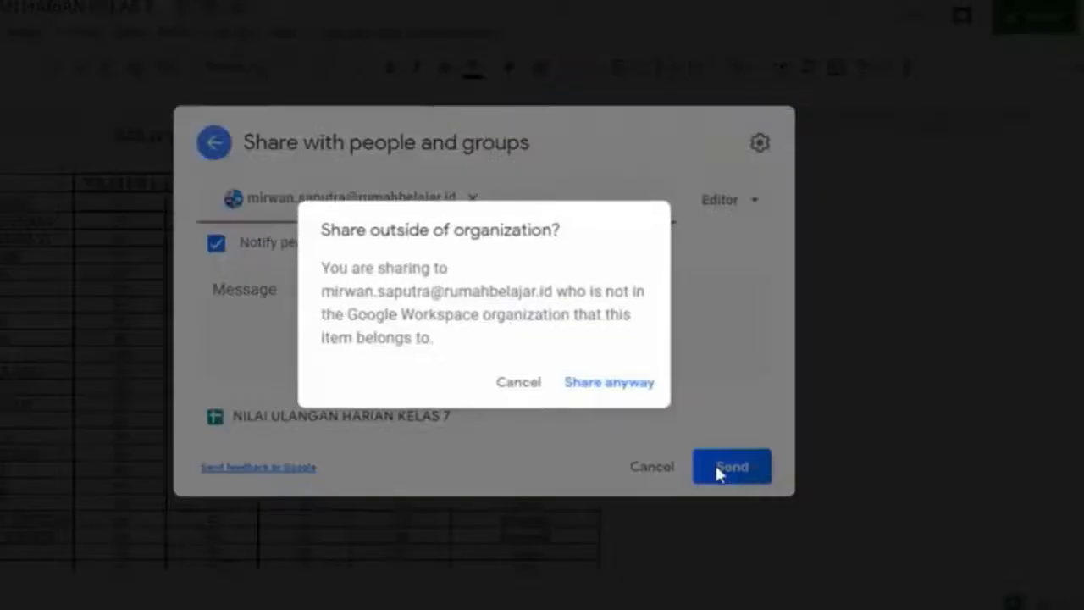
left_click(606, 383)
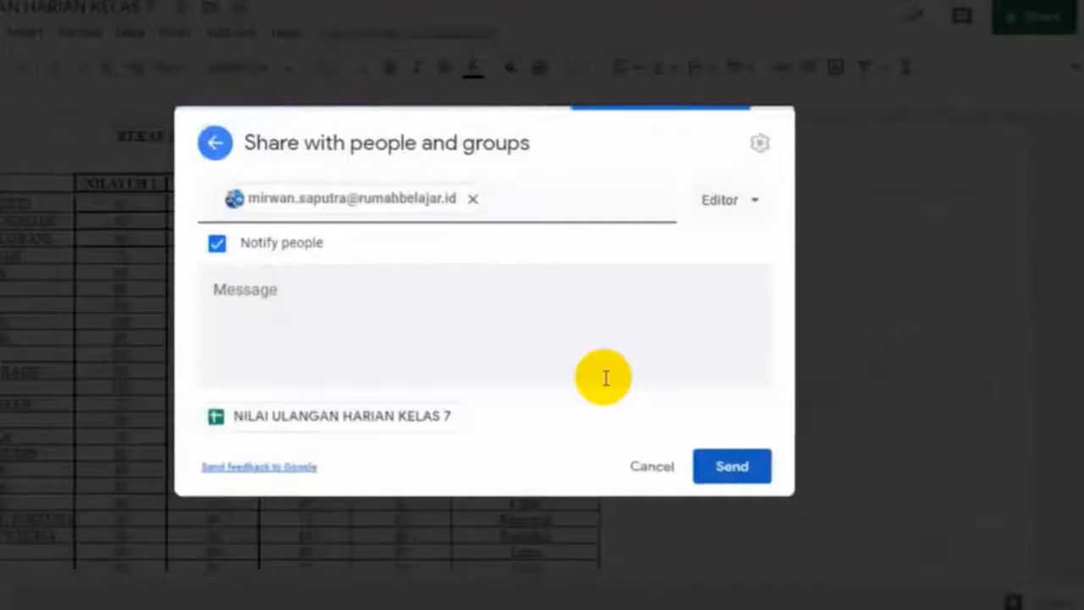